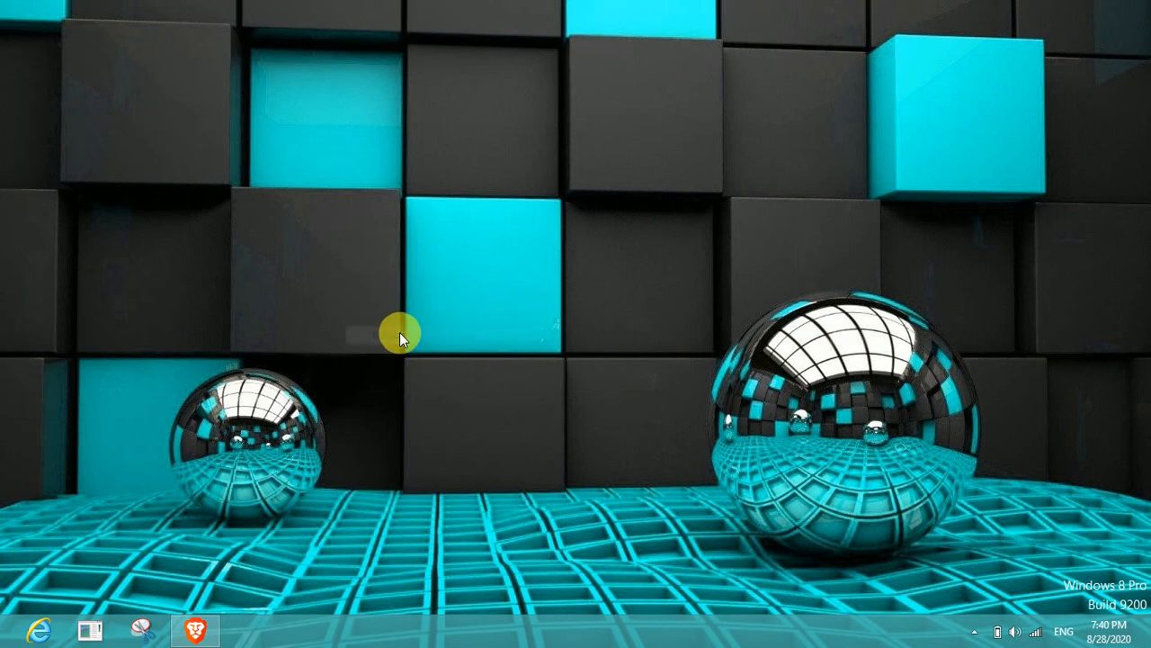
right_click(401, 333)
click(497, 379)
right_click(497, 376)
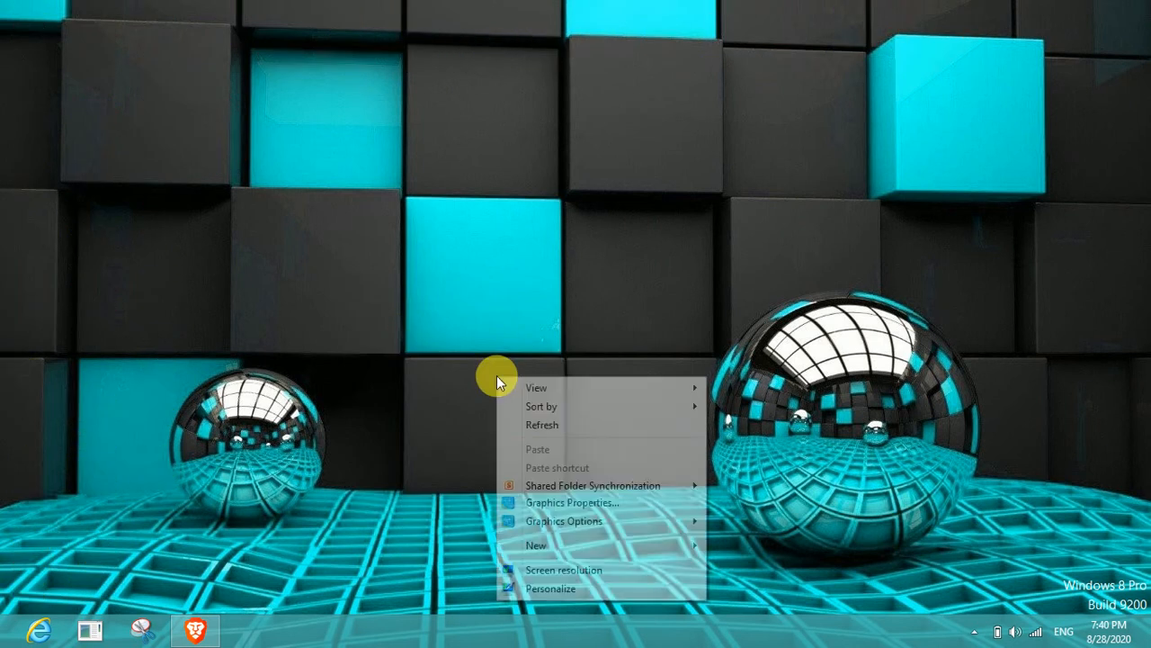
click(546, 426)
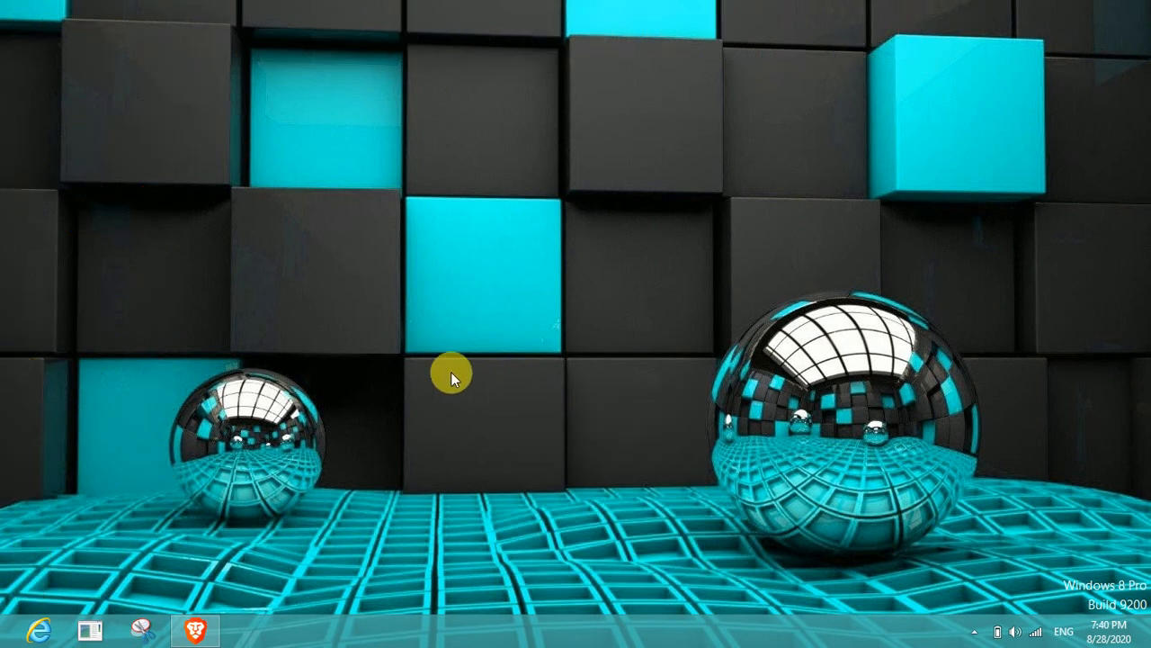
right_click(378, 171)
click(415, 218)
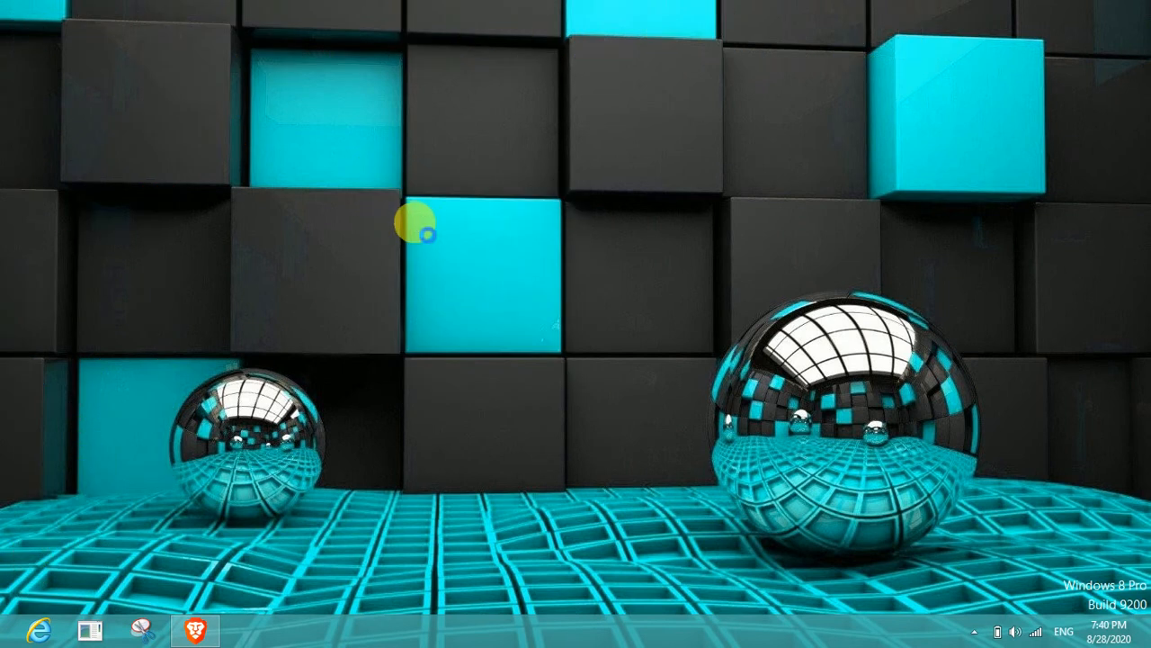
right_click(482, 272)
click(482, 271)
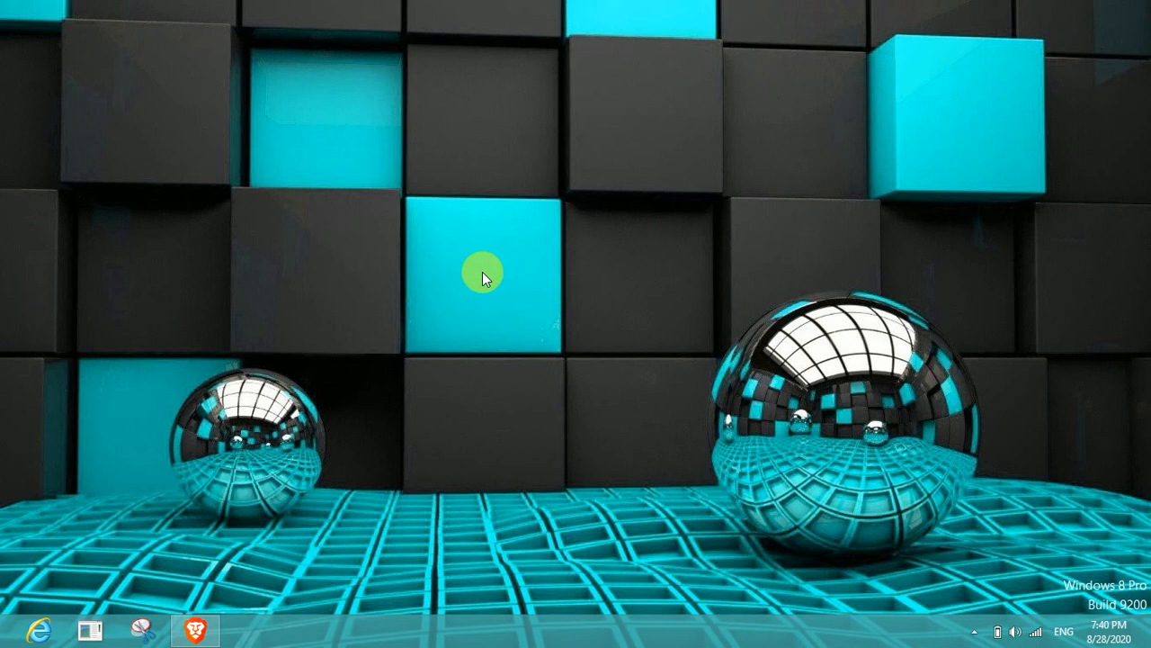
- Show the desktop icons and refresh the desktop
right_click(483, 272)
click(522, 322)
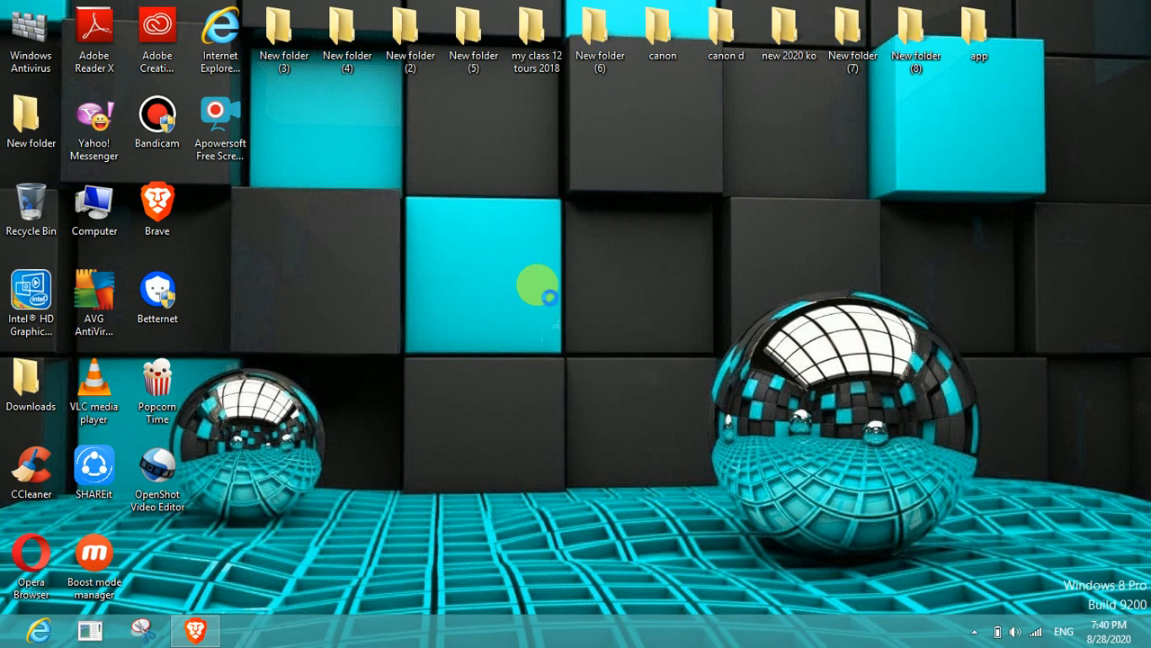
right_click(537, 286)
click(542, 290)
- Switch to the Brave browser and close the Chess.com and Uphold tabs
click(212, 618)
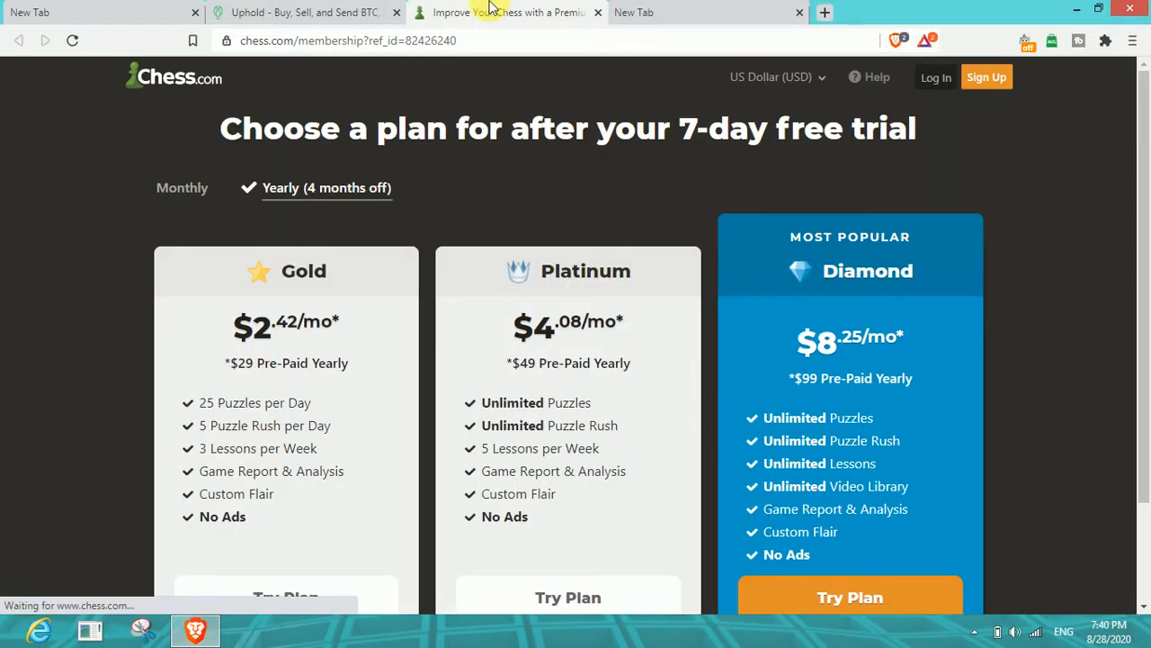
click(598, 13)
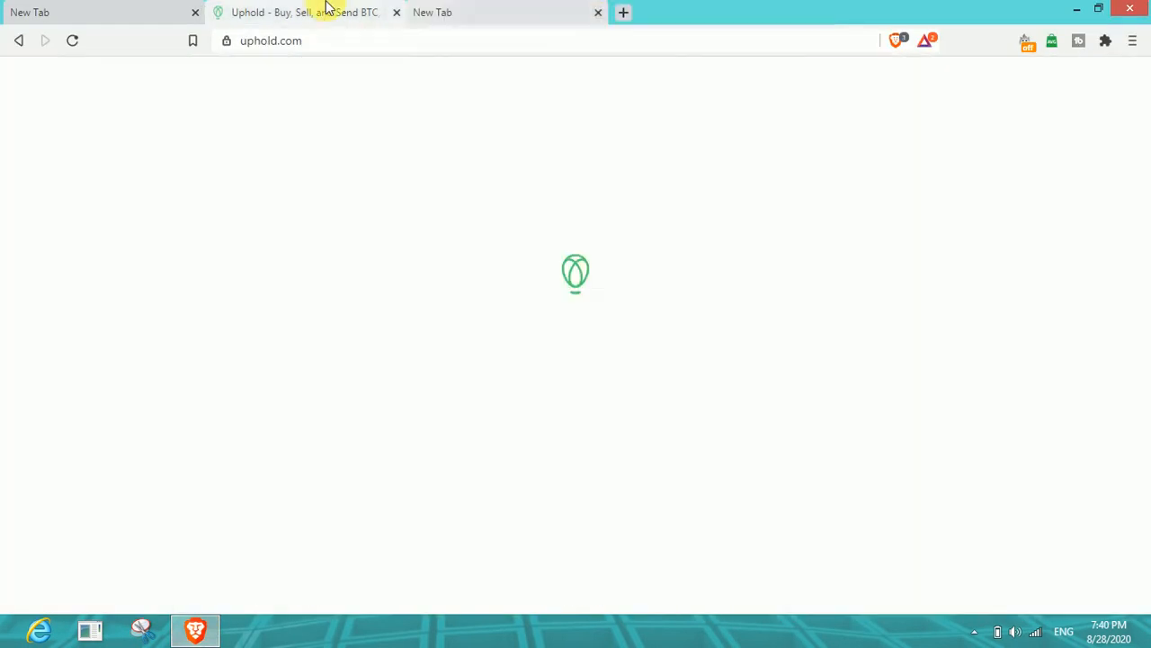
click(396, 13)
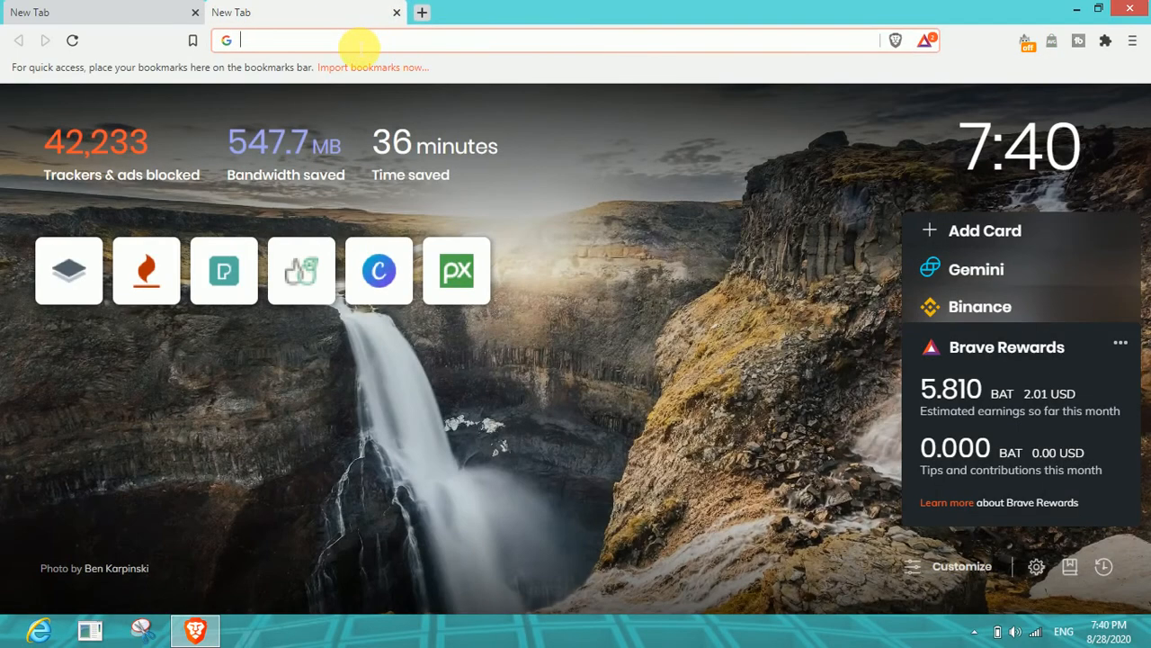
text(www.c)
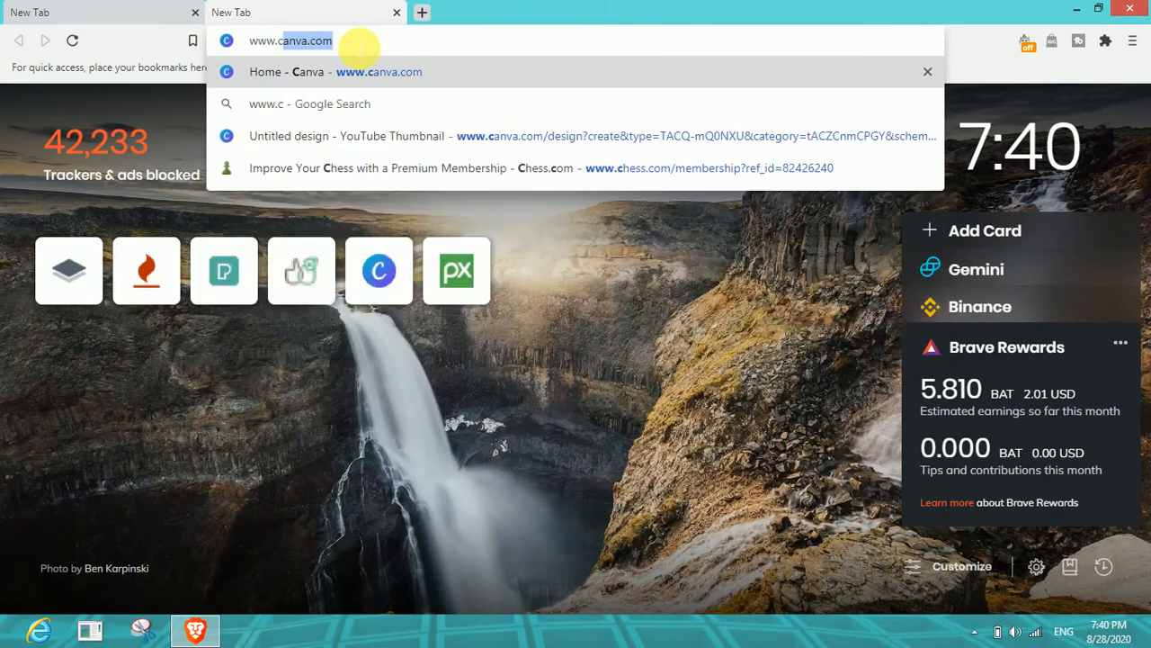
text(anva.com)
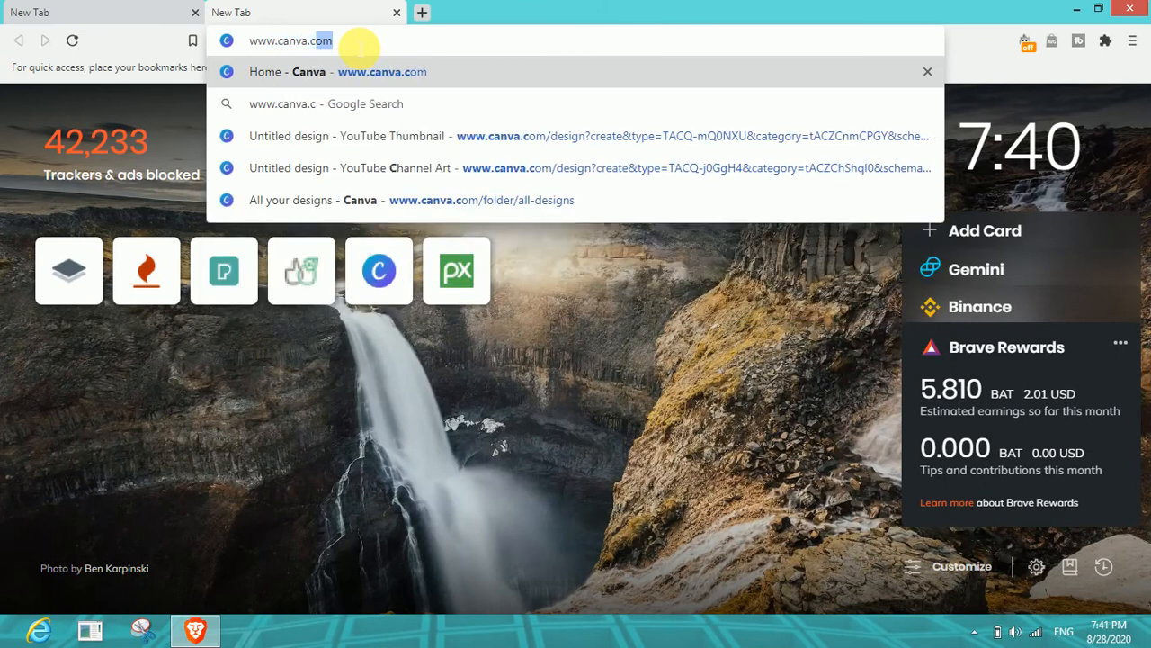
key(Return)
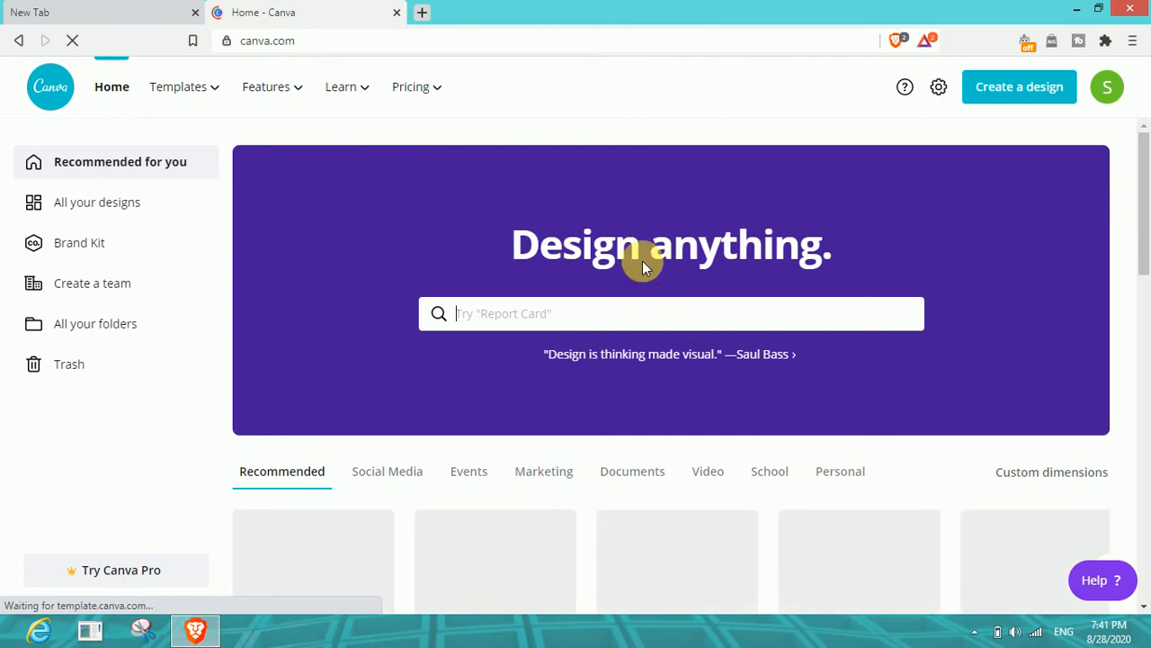
- Look through the recommended design types on the Canva home page, from YouTube Thumbnail to Facebook Cover
scroll(576, 315, down, 1)
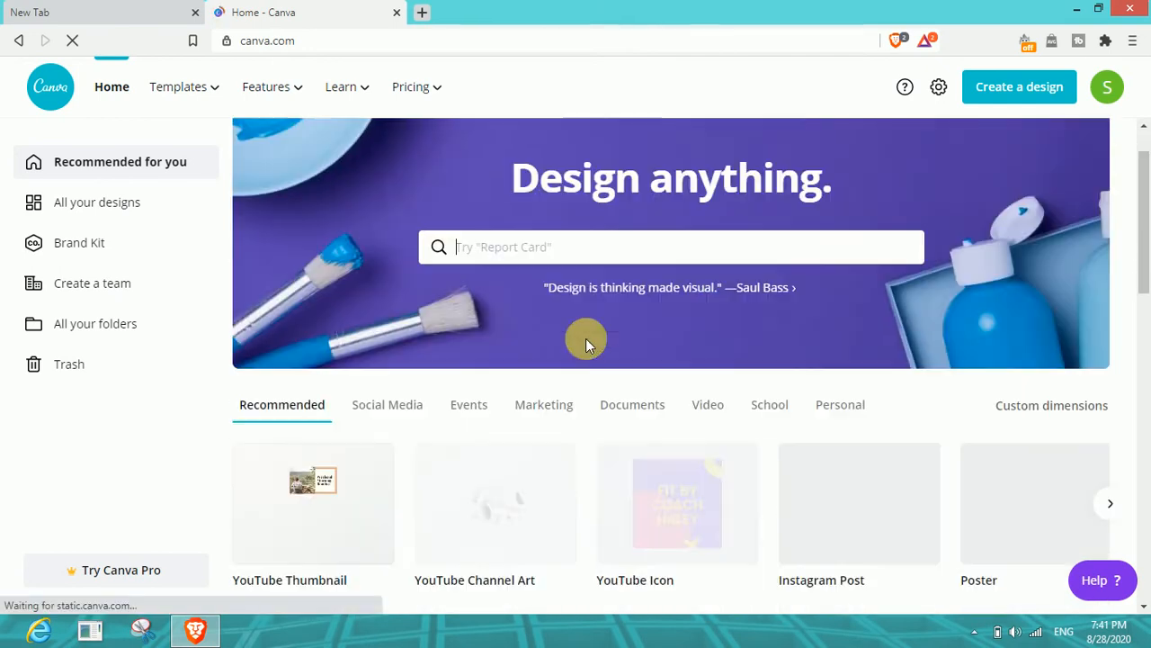
scroll(585, 342, down, 4)
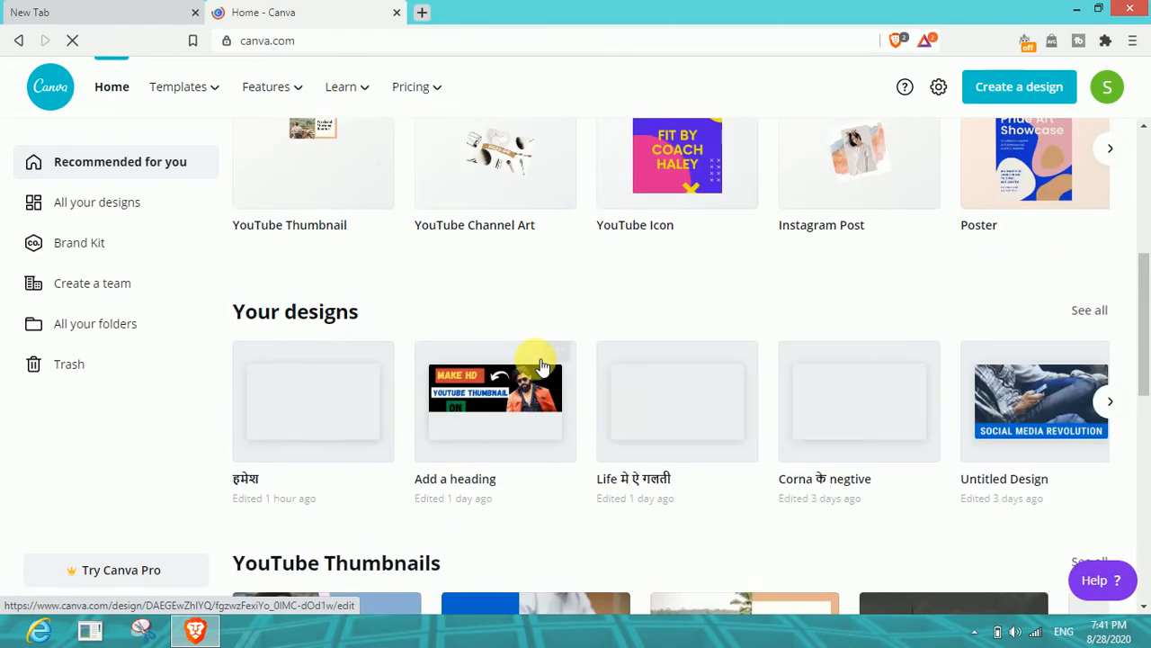
scroll(536, 346, up, 5)
scroll(719, 404, down, 2)
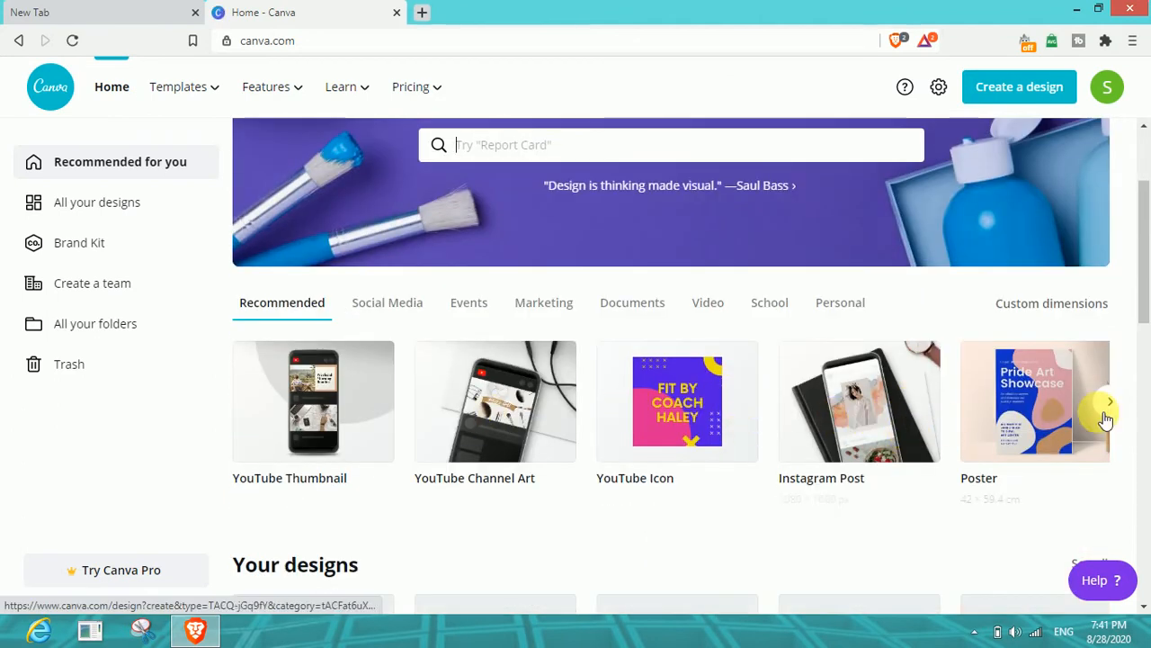
click(1115, 402)
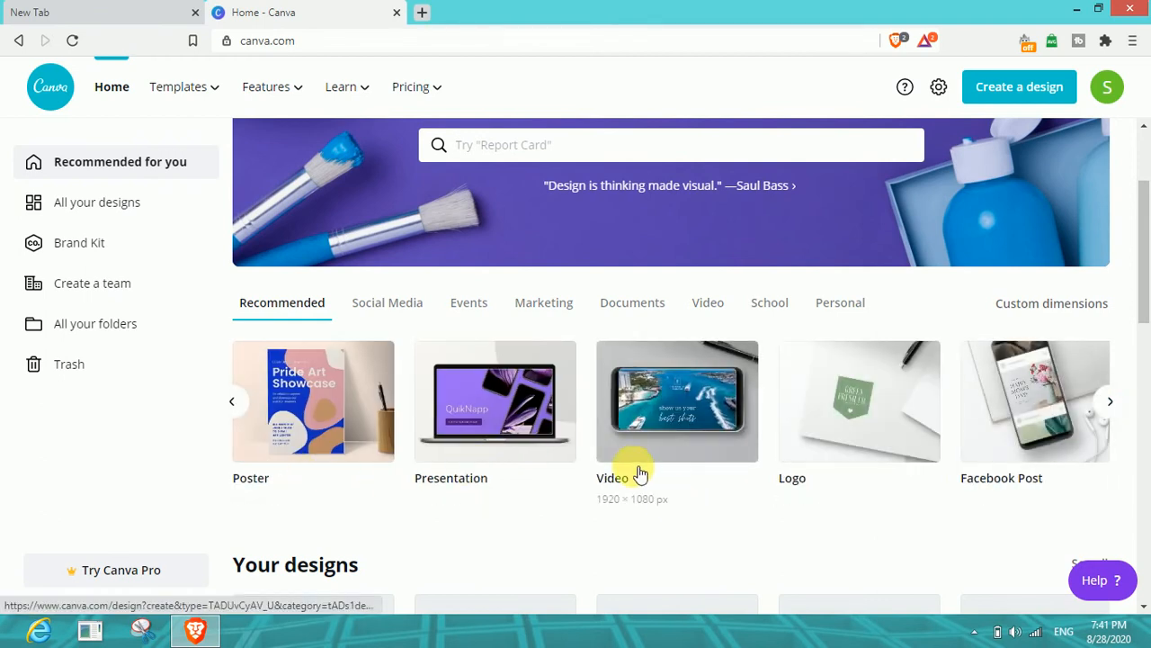
click(1111, 402)
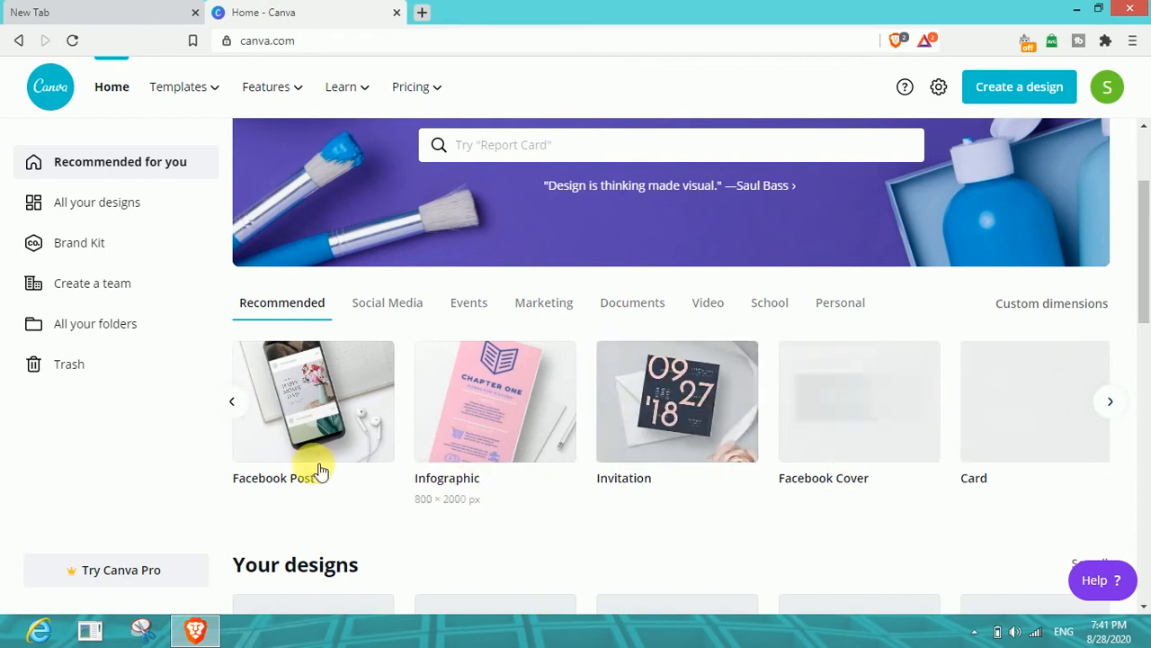
- Browse the home page's template categories, paging through the YouTube Thumbnails, Logos and Instagram Posts samples
scroll(830, 437, down, 3)
scroll(831, 437, down, 15)
scroll(619, 371, up, 10)
scroll(540, 382, down, 3)
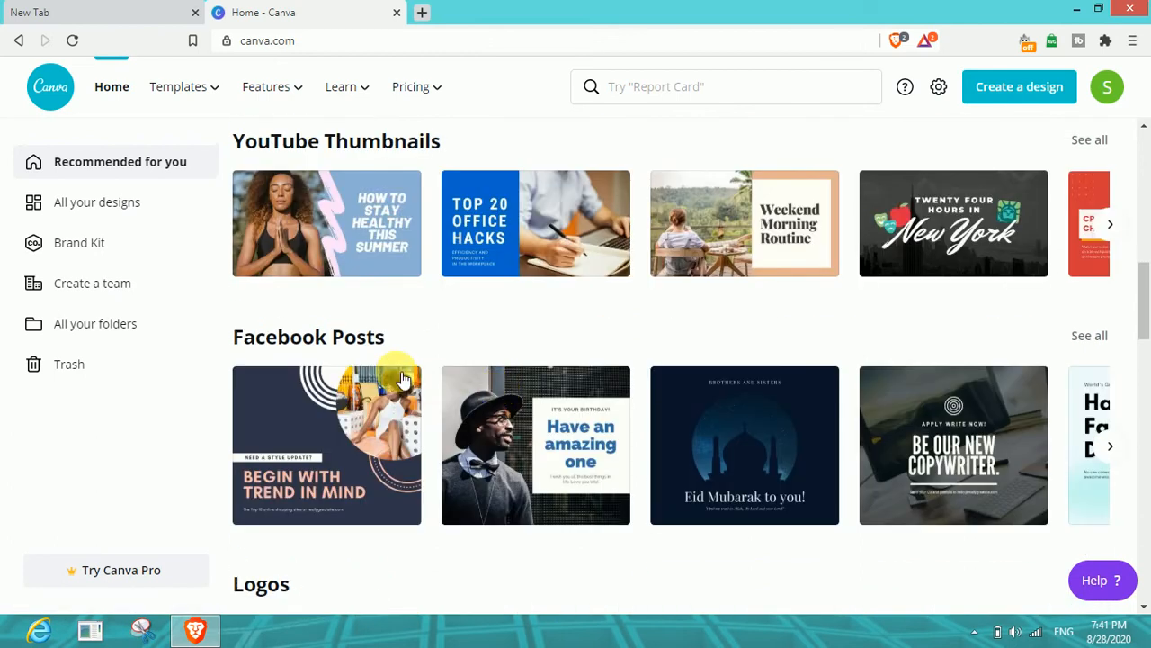
scroll(404, 380, up, 2)
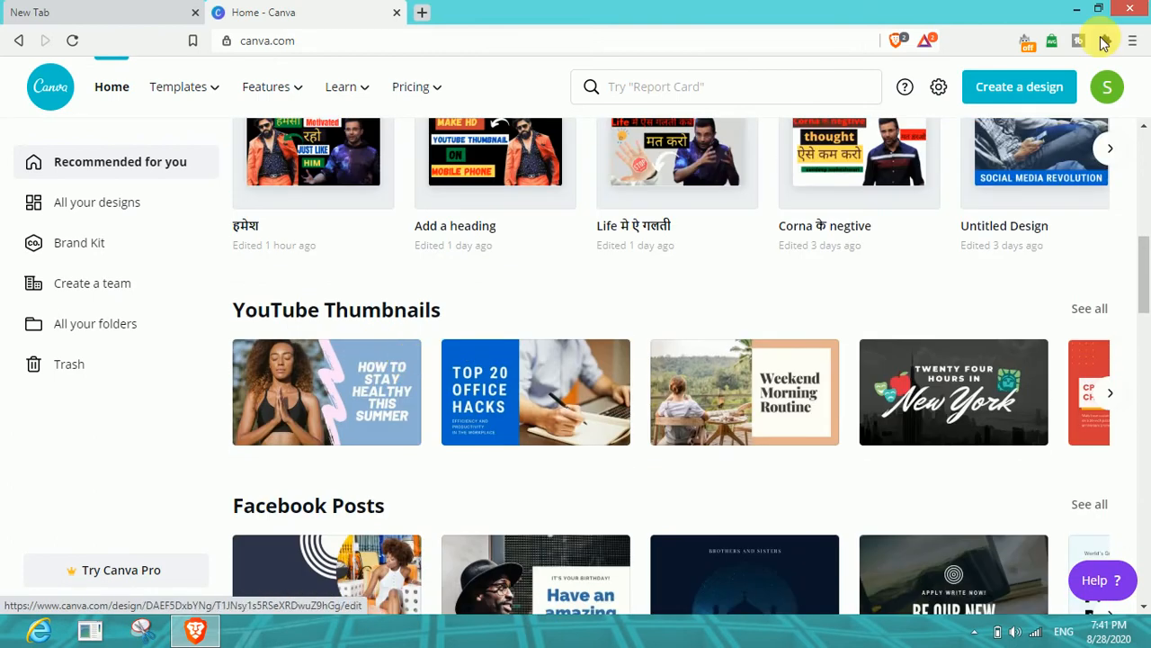
click(1120, 400)
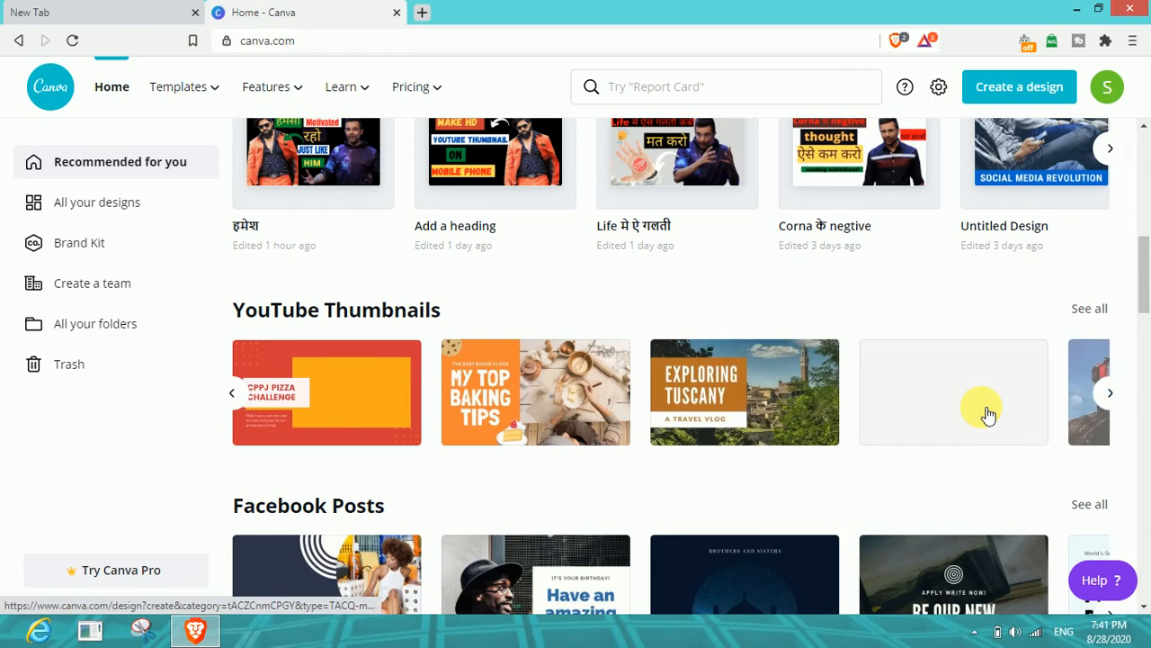
scroll(988, 414, down, 5)
scroll(509, 398, down, 1)
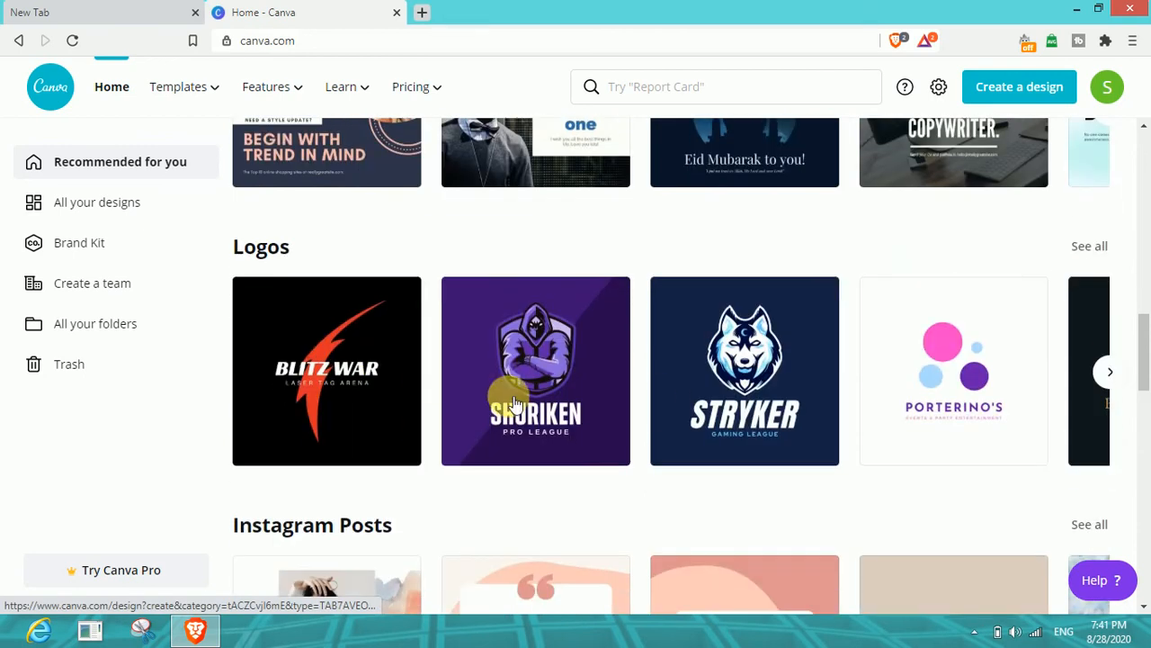
click(1110, 371)
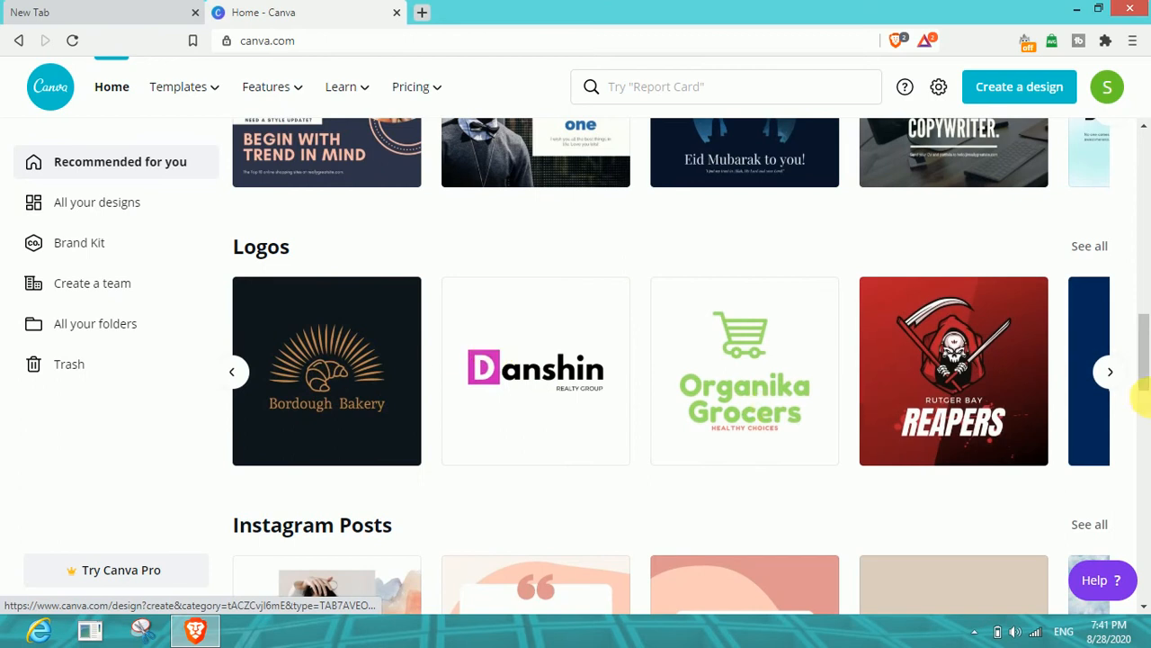
click(1112, 376)
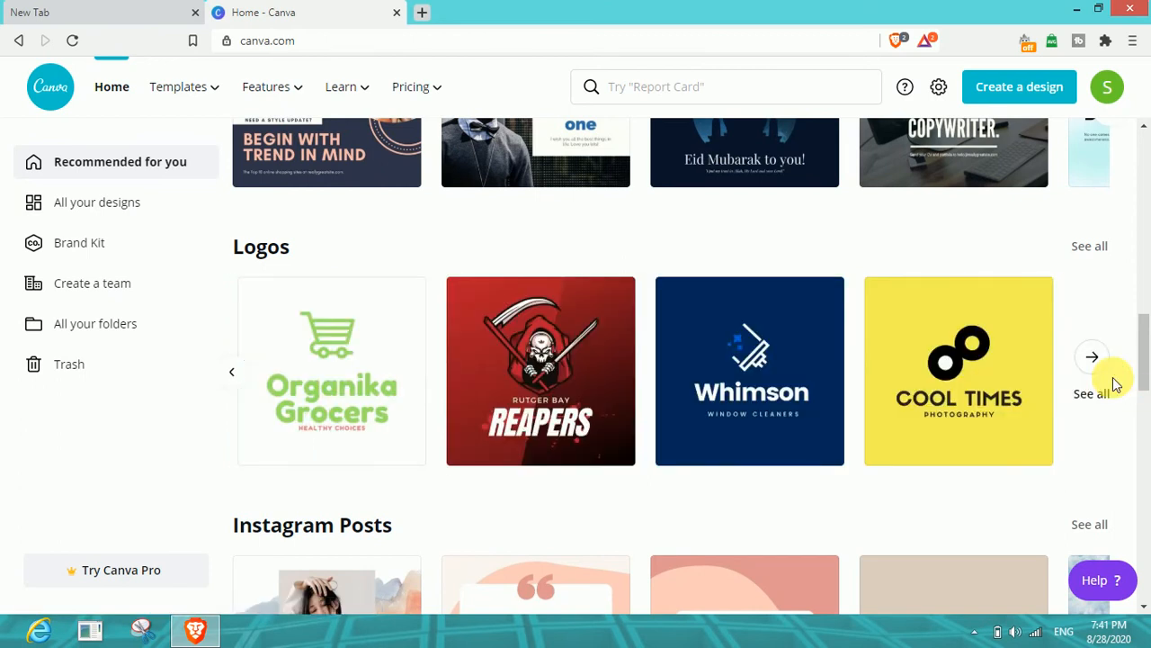
scroll(504, 401, down, 3)
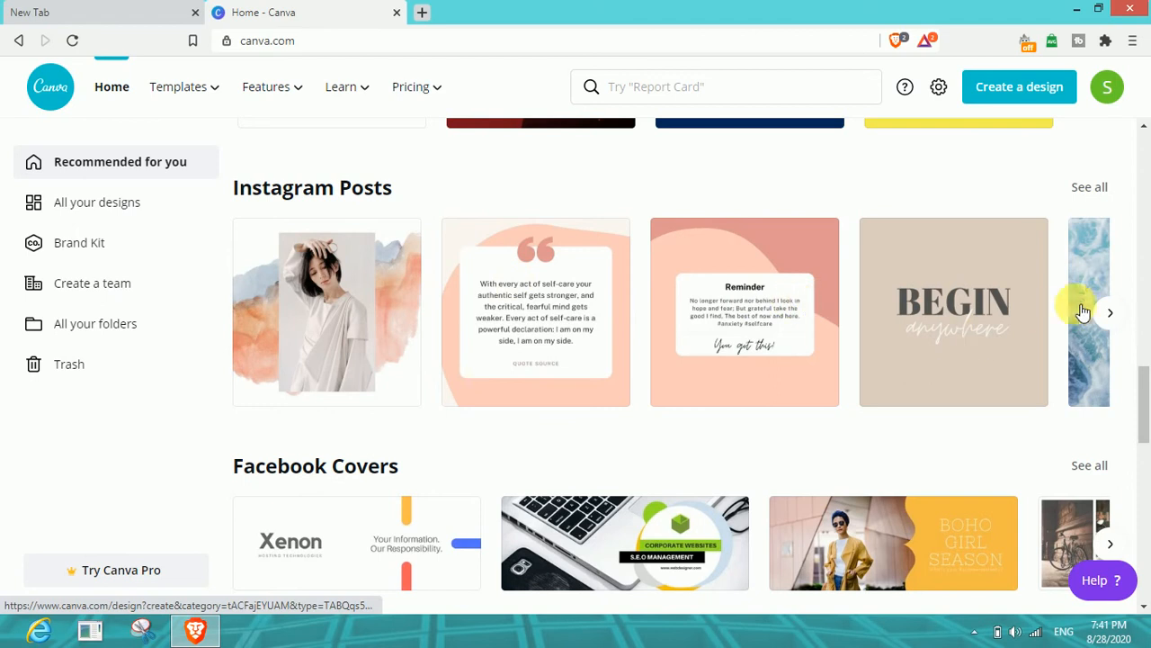
click(1110, 315)
scroll(771, 406, down, 4)
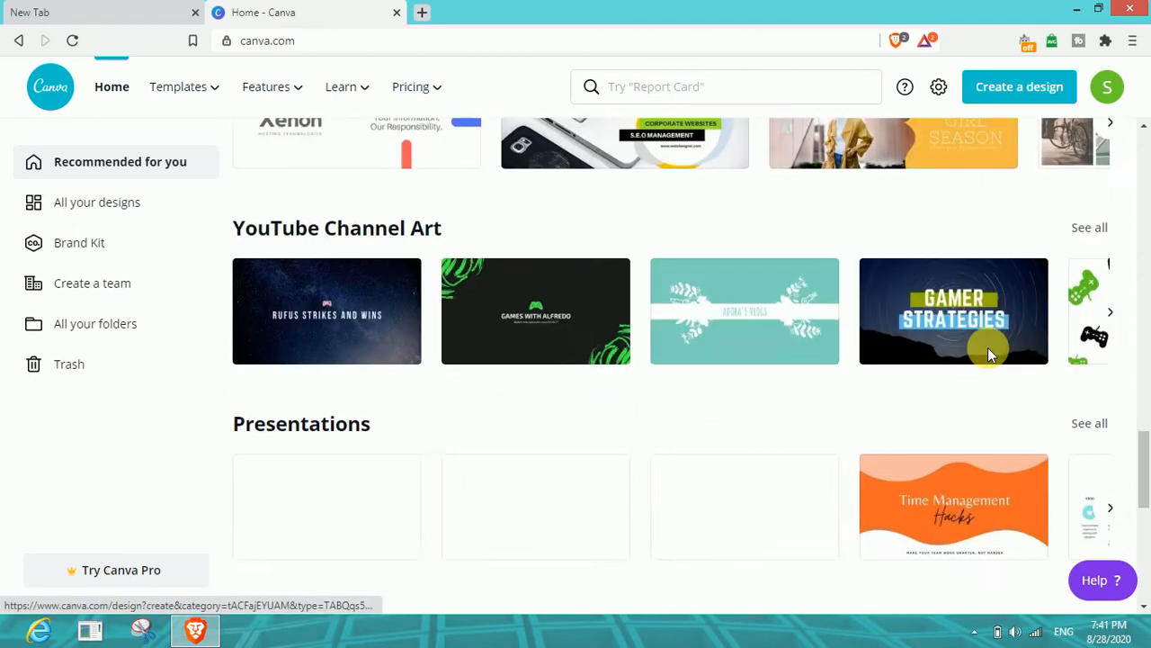
scroll(846, 382, up, 10)
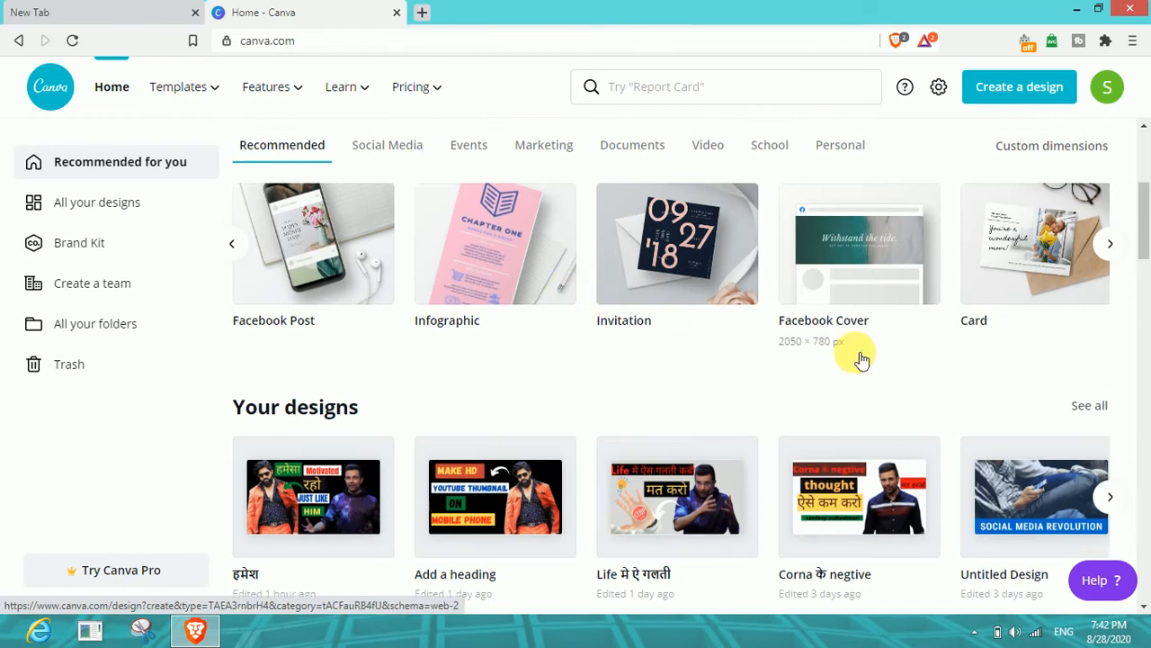
scroll(855, 354, up, 3)
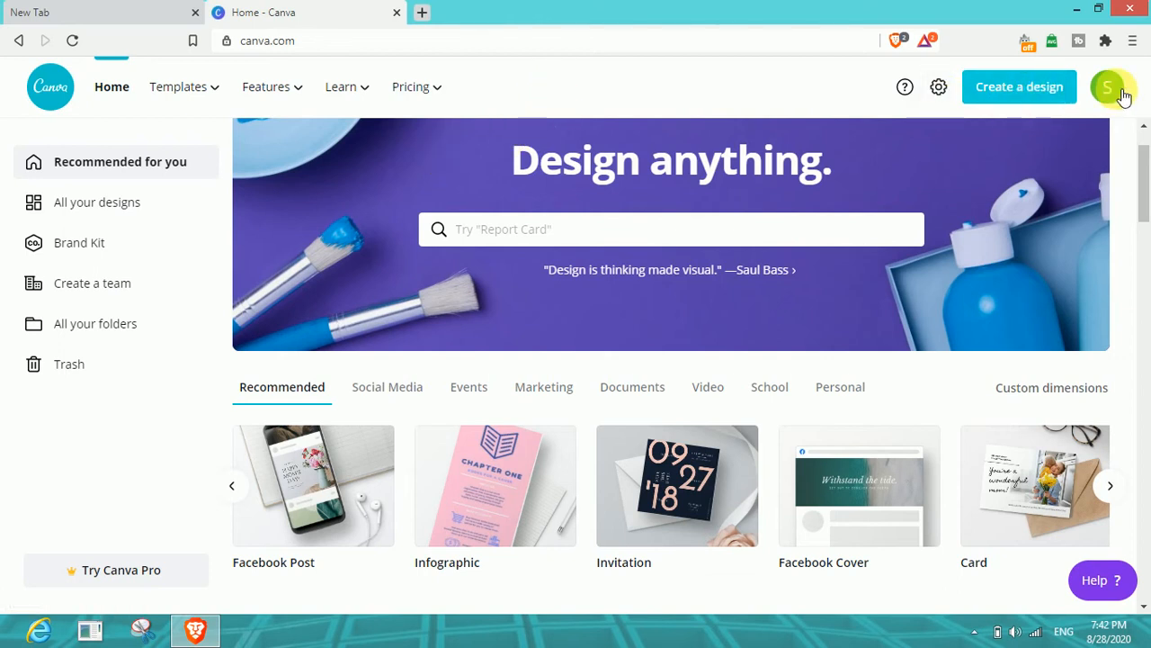
- Create a new YouTube Thumbnail design and apply the "How to Stay Healthy This Summer" template to its page
click(1024, 105)
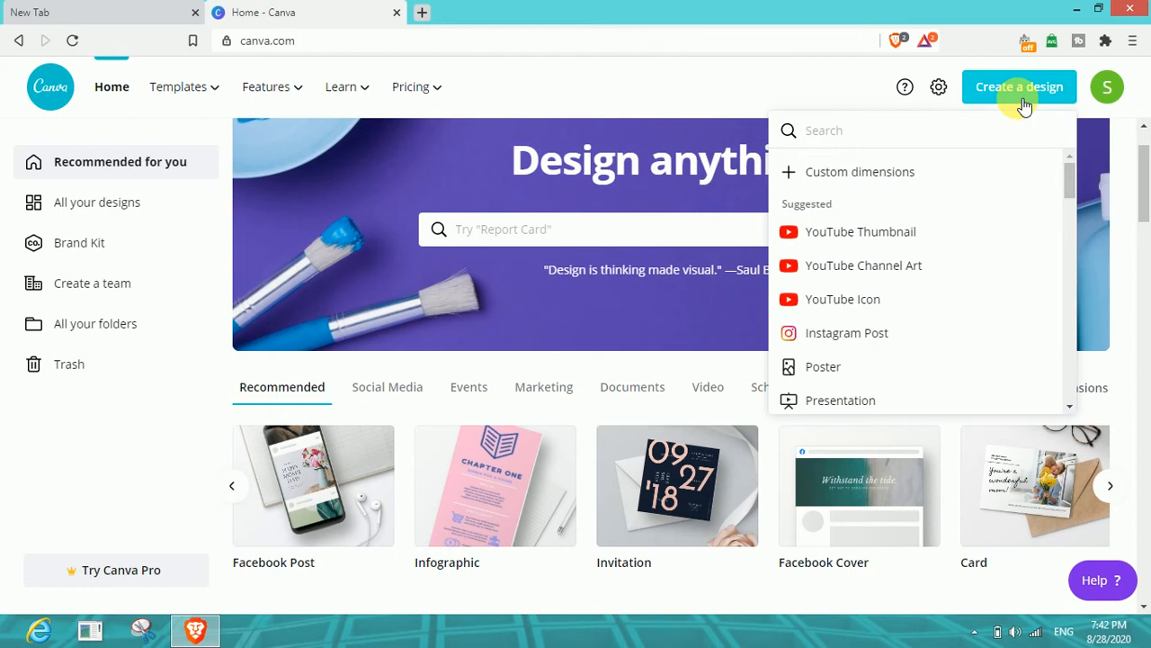
click(887, 236)
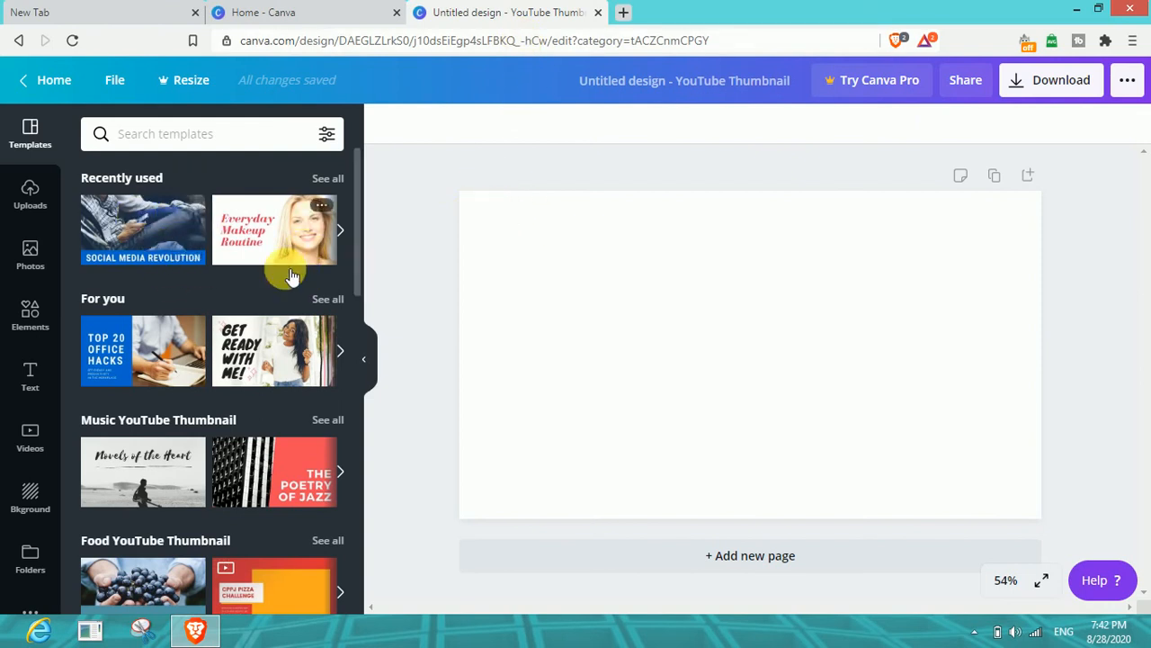
scroll(284, 346, down, 8)
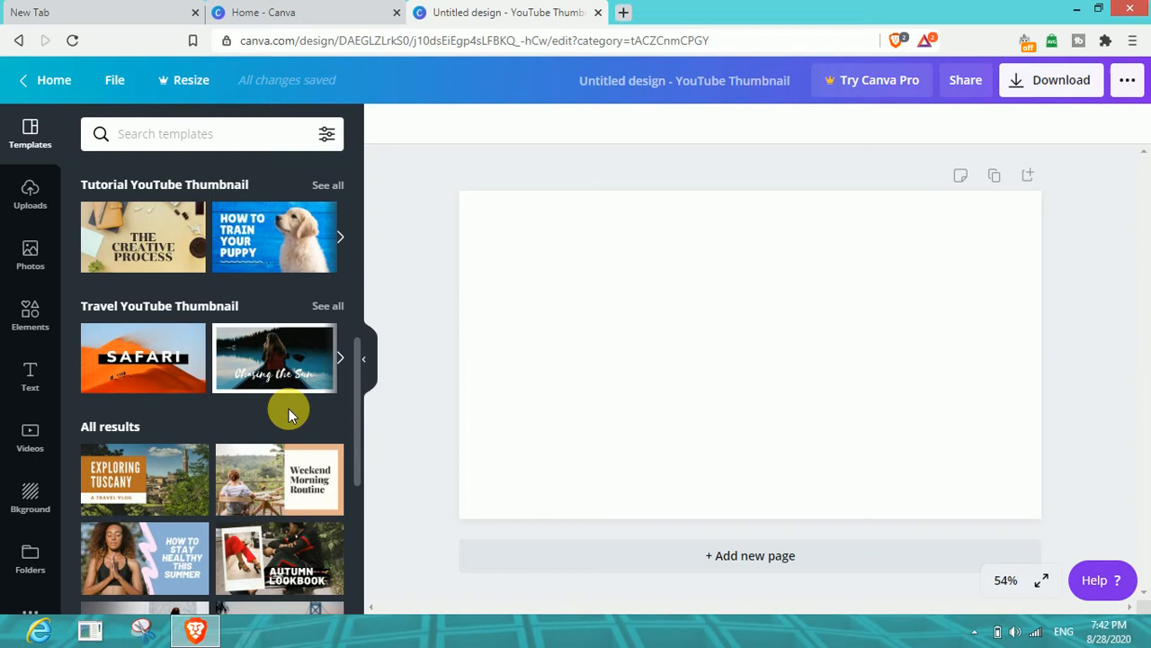
scroll(297, 413, down, 3)
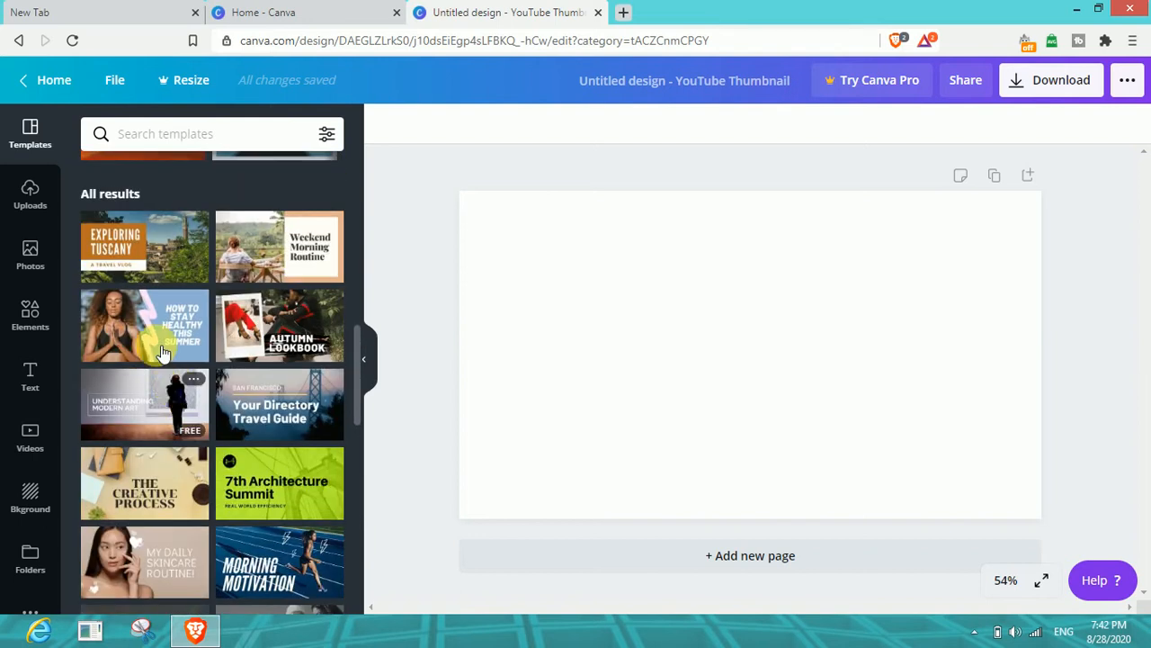
click(762, 324)
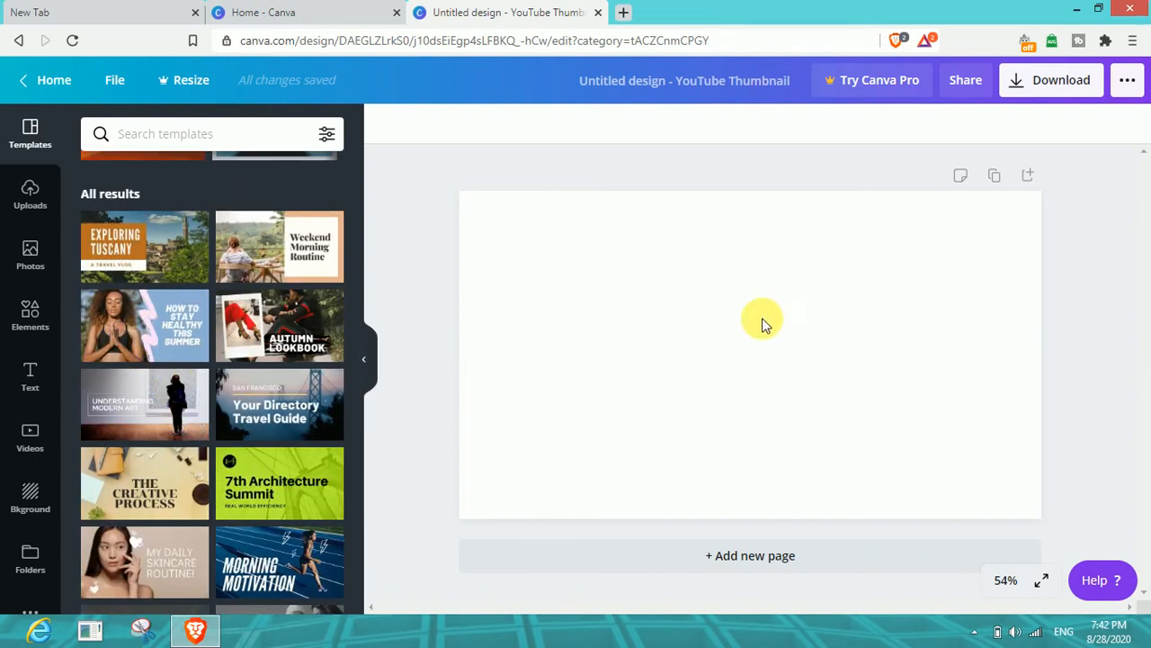
click(159, 321)
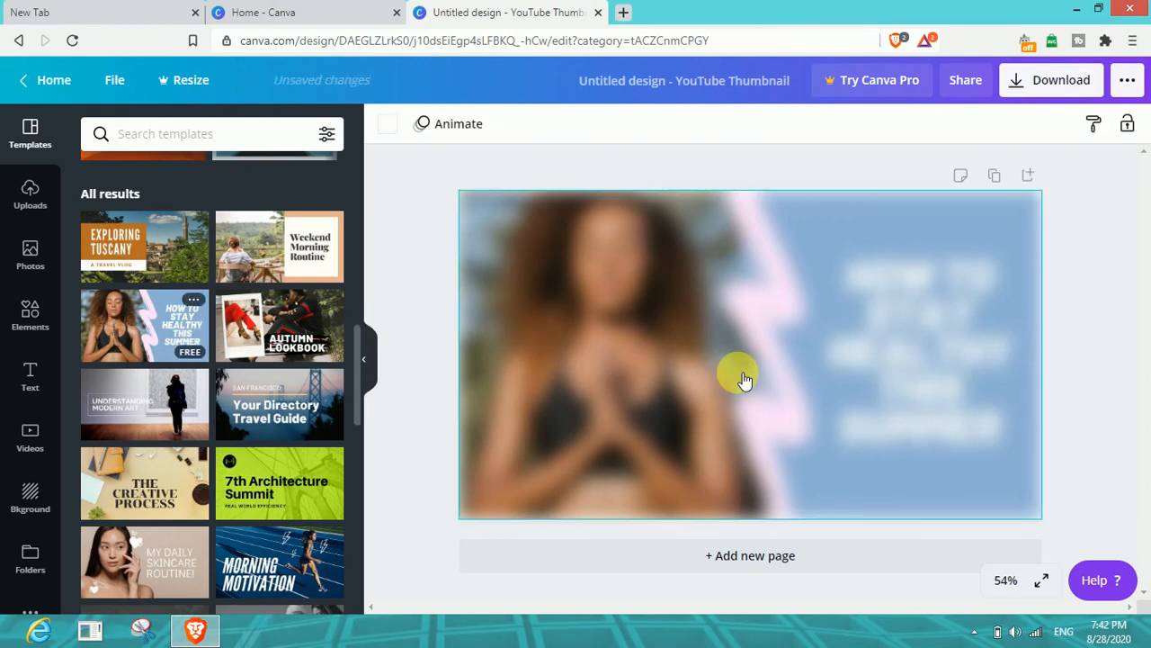
- Select the template's heading text and the woman's photo in turn to examine their editing options
click(916, 293)
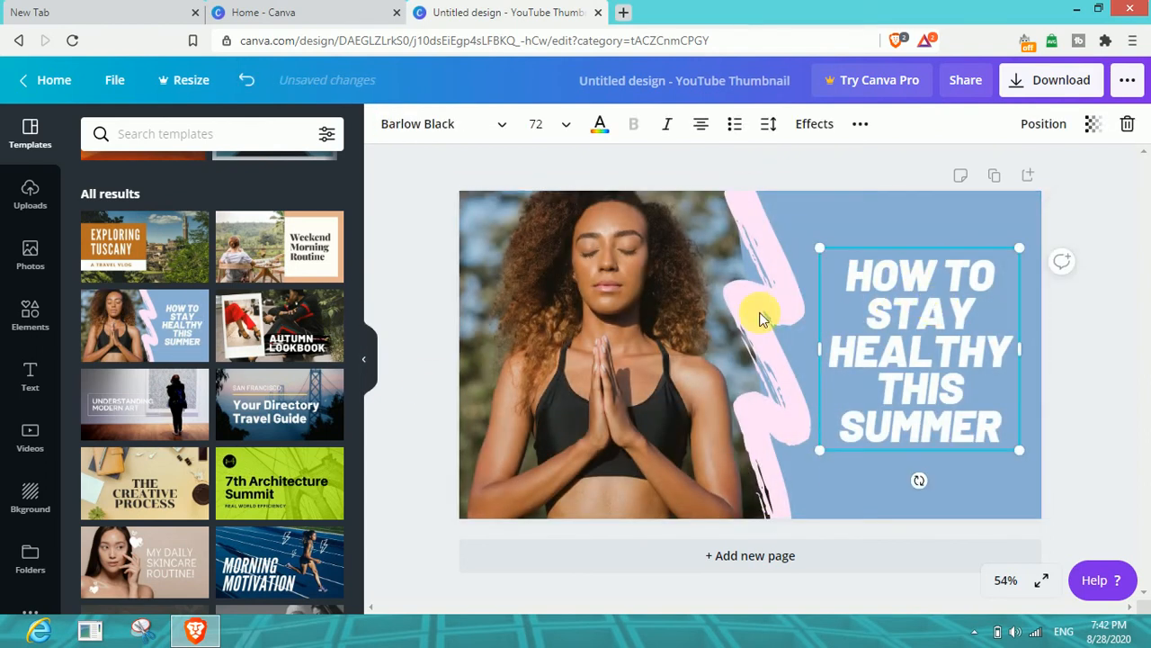
click(606, 306)
double_click(567, 310)
click(923, 296)
click(669, 270)
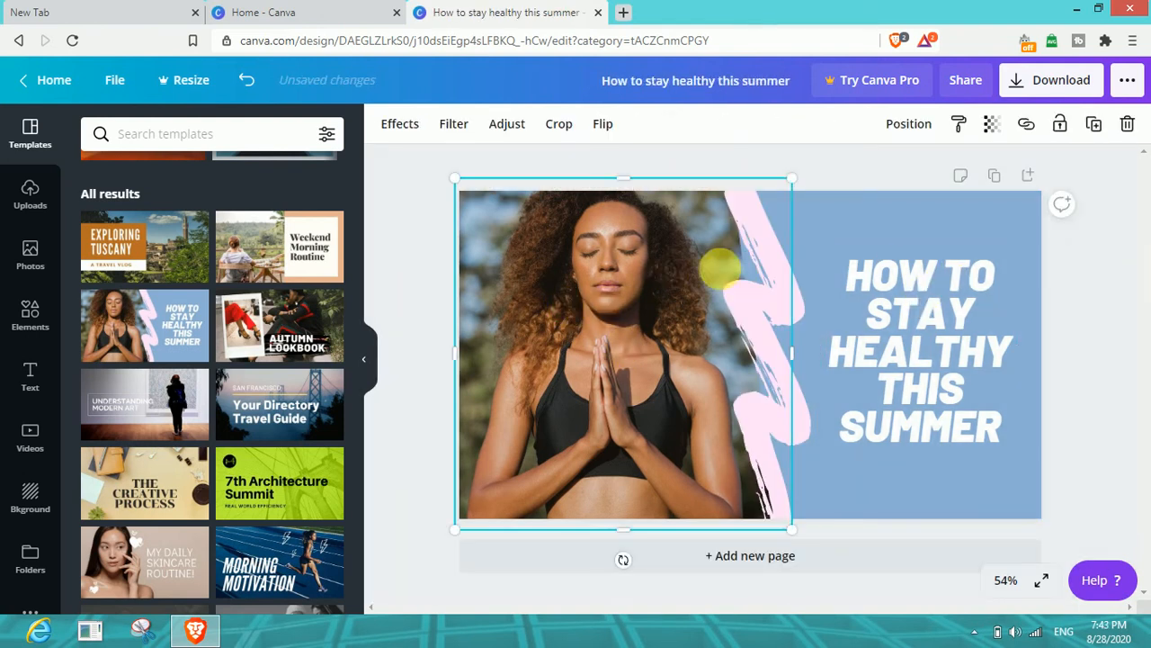
click(953, 305)
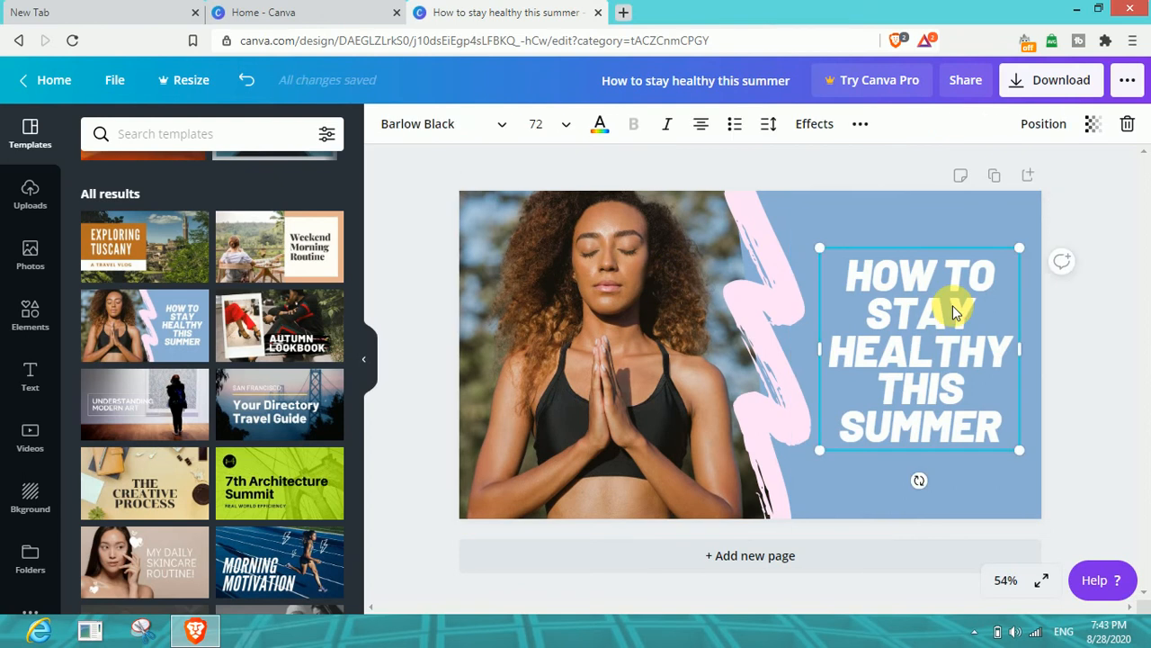
- Browse the YouTube thumbnail templates under all results and examine the available actions for the woman's photo
click(974, 317)
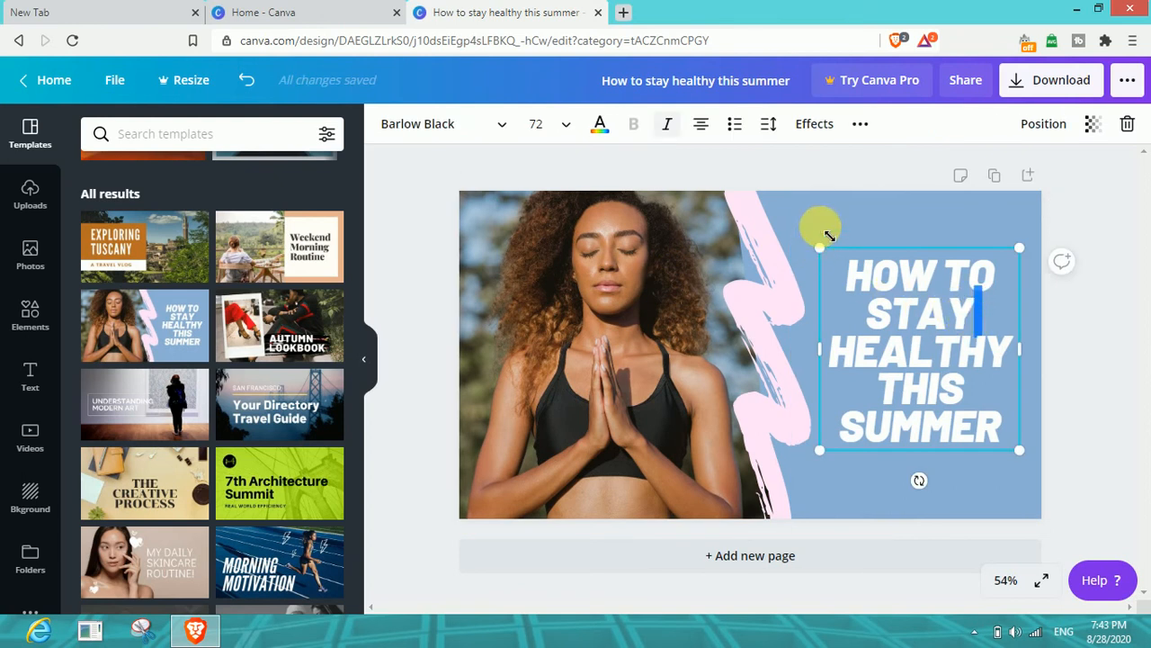
scroll(261, 396, down, 2)
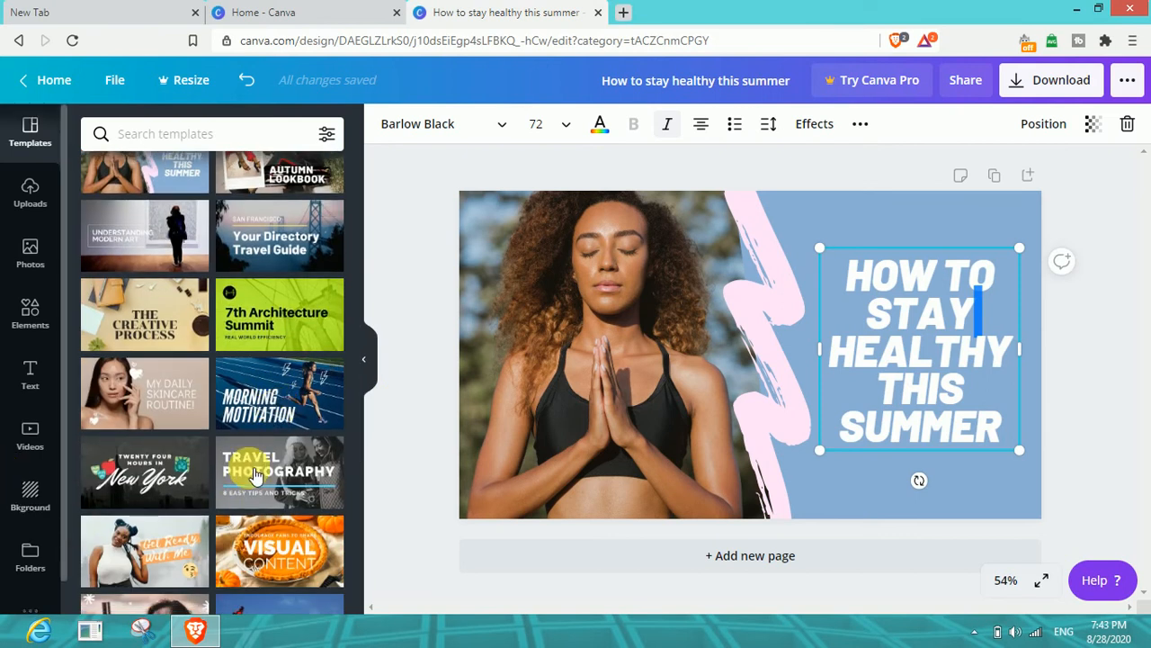
scroll(264, 489, down, 10)
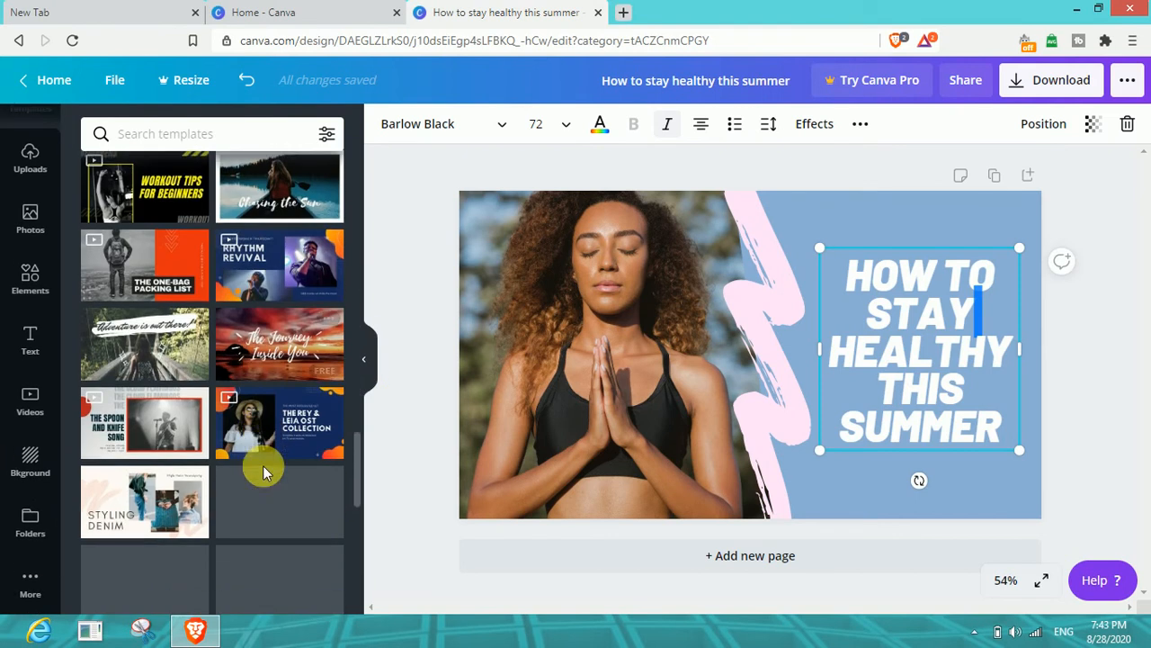
scroll(261, 468, up, 10)
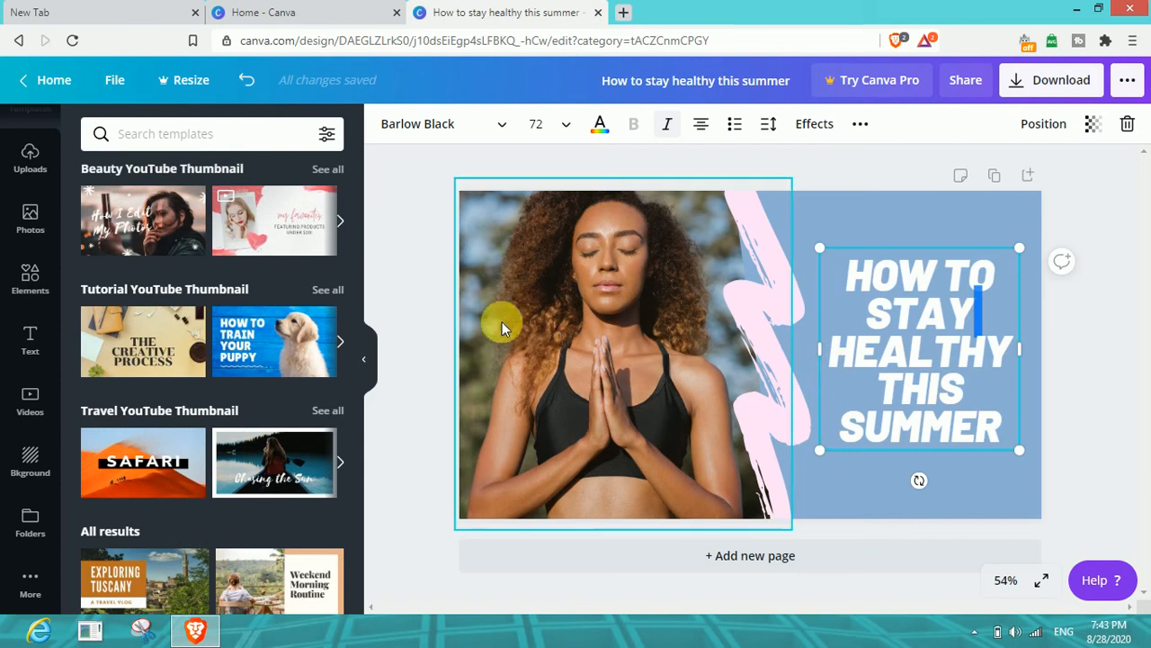
click(547, 312)
right_click(550, 310)
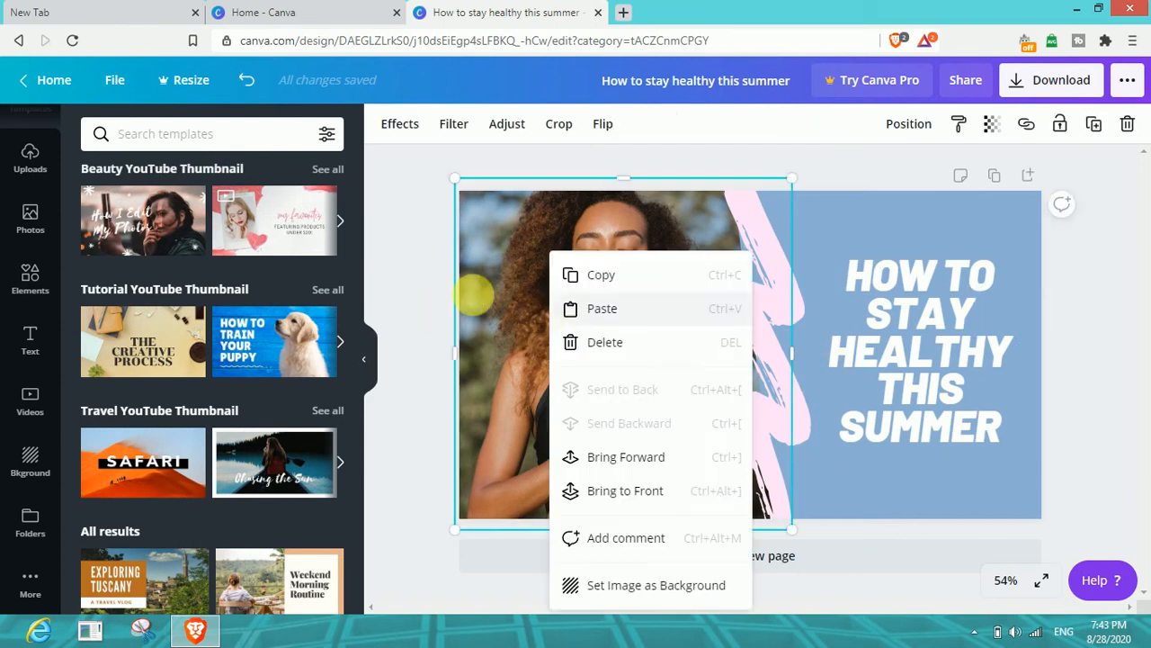
click(456, 281)
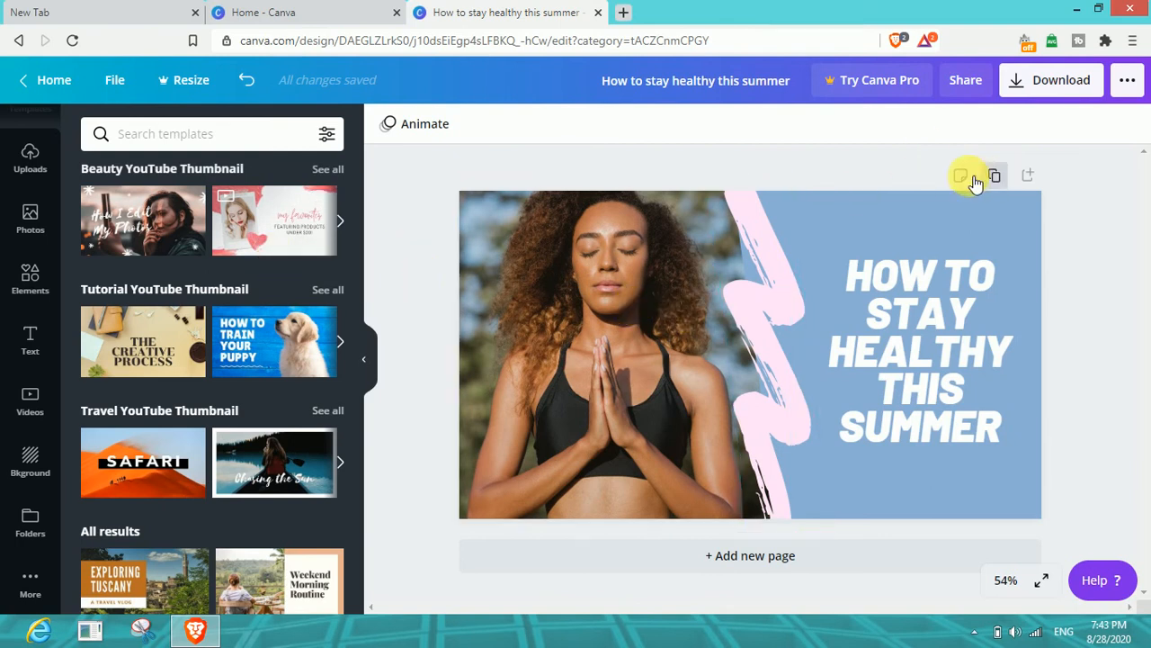
- Clear the page by deleting the woman's photo, the heading text, the pink brush stroke and the blue shape
right_click(556, 255)
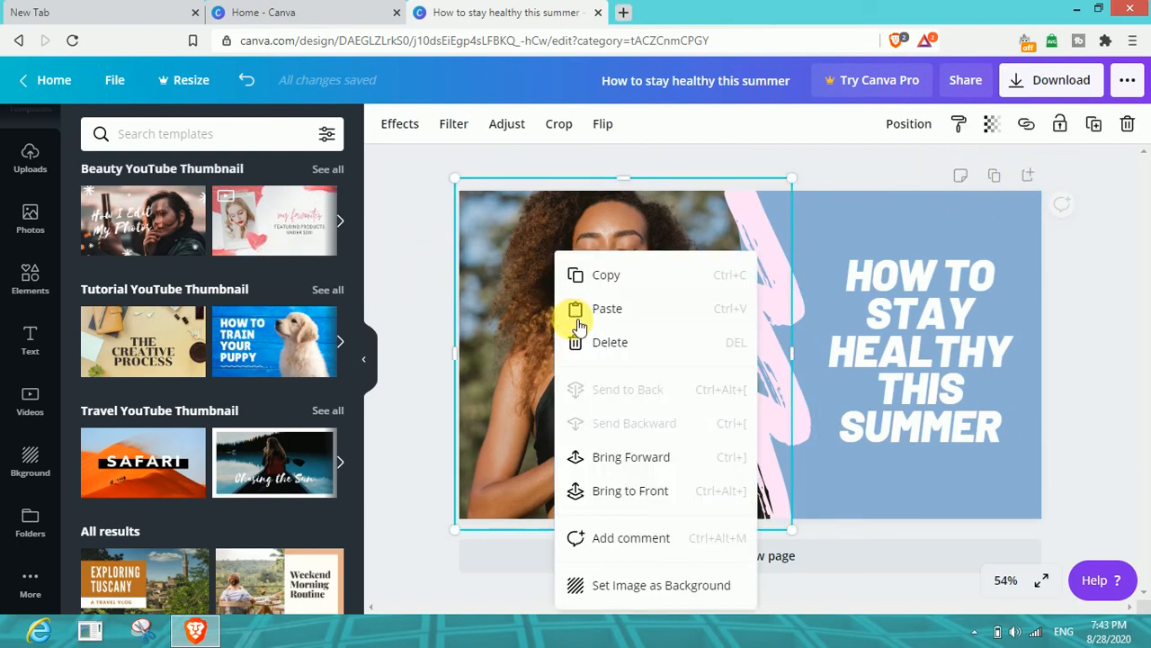
click(607, 350)
right_click(914, 302)
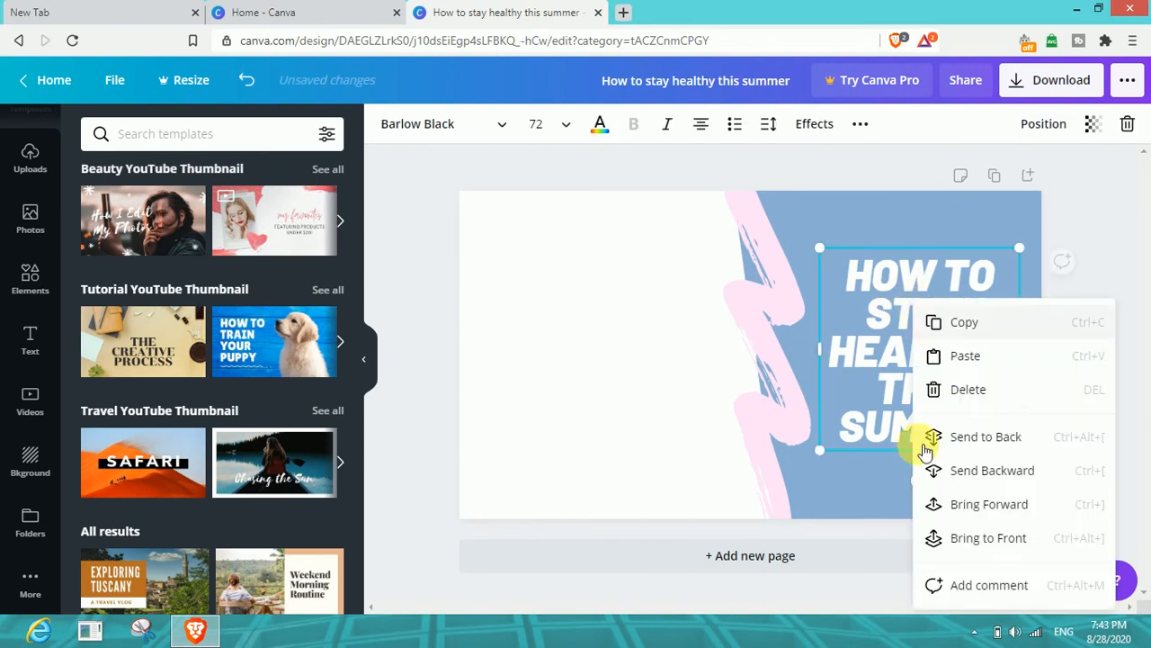
key(Delete)
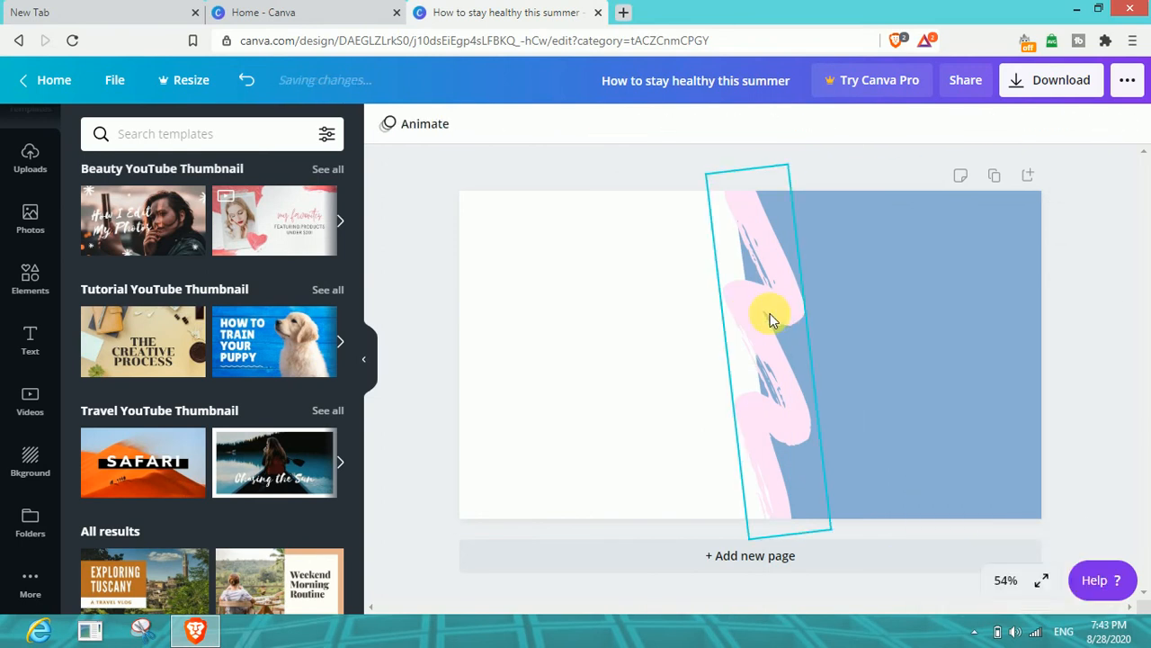
right_click(770, 313)
click(841, 388)
click(872, 267)
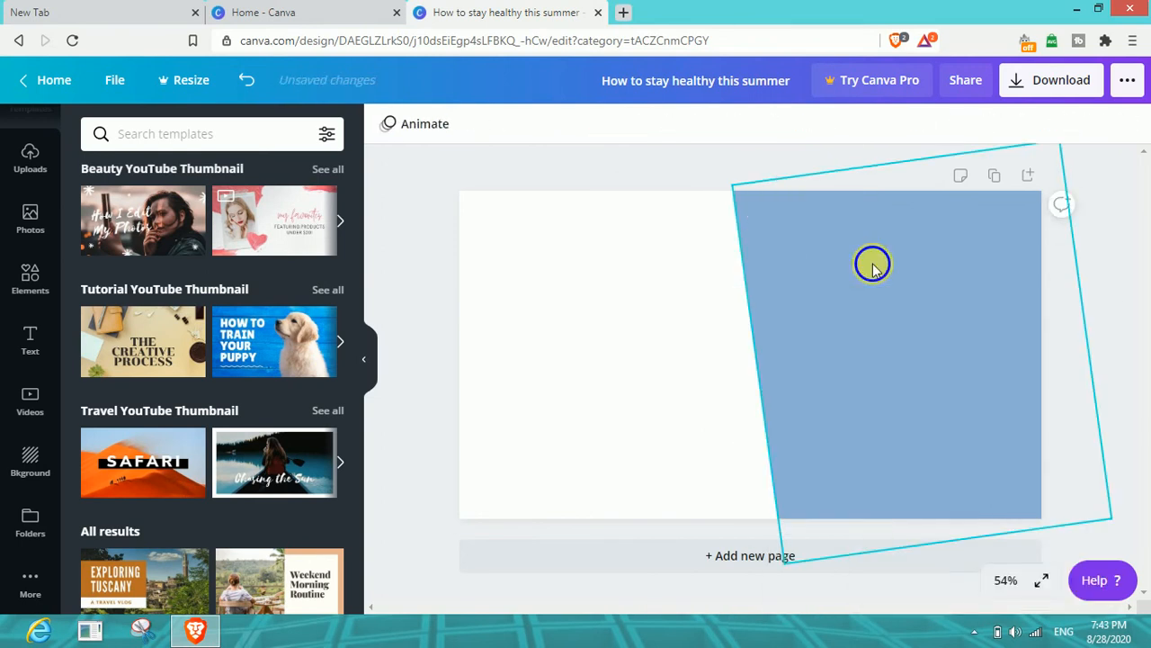
right_click(896, 331)
click(918, 354)
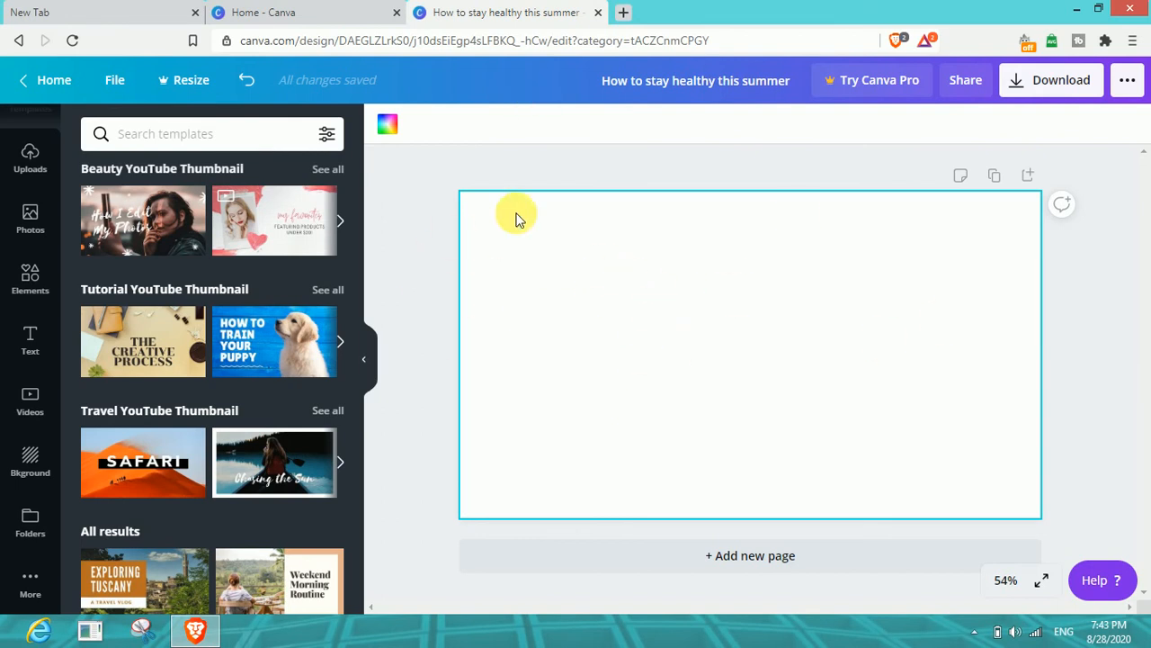
- Set the empty page's background colour to black from the default colours
click(388, 125)
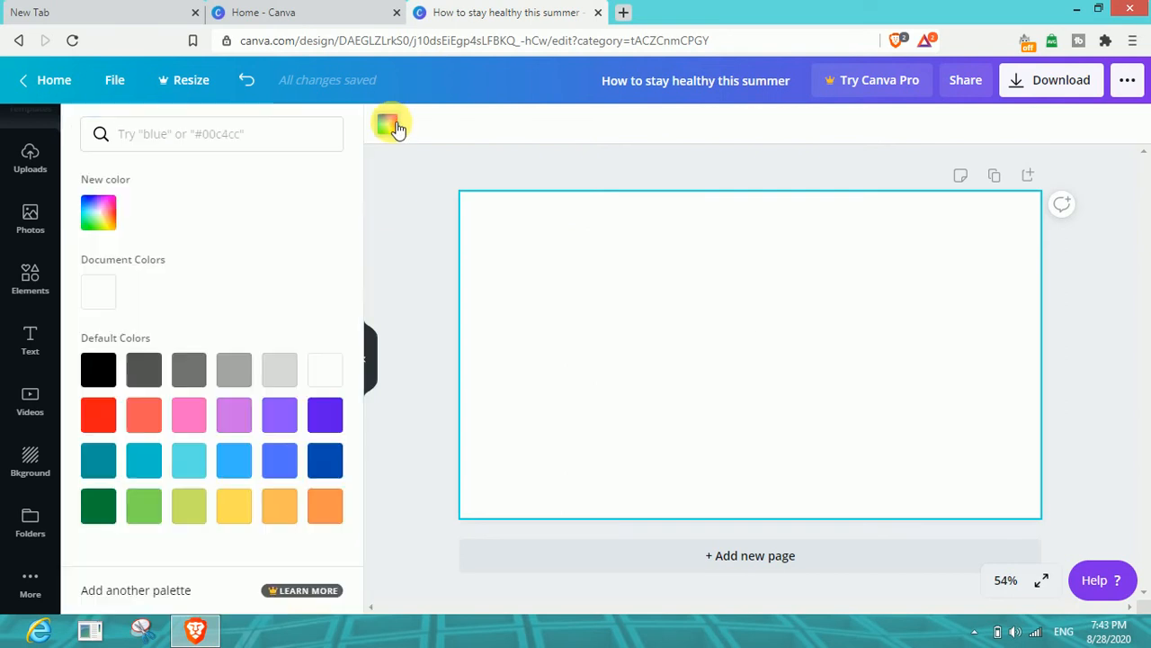
click(98, 378)
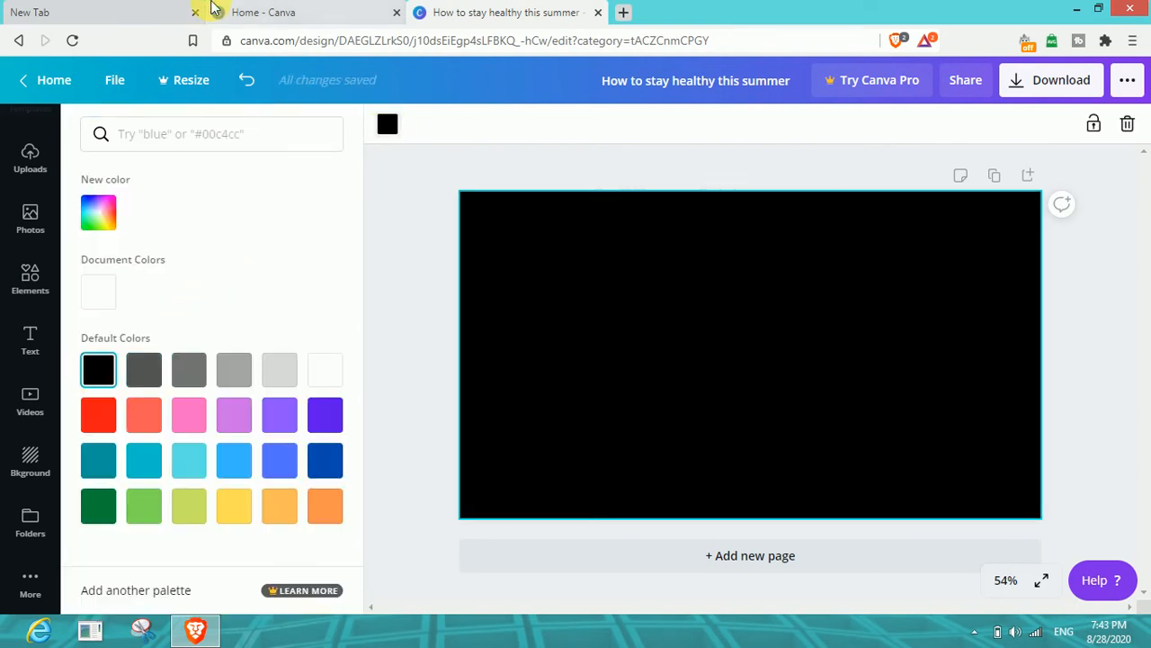
- Try other default colours on the page background, including red, coral, purple, yellow and green, and return it to black
click(103, 421)
click(144, 421)
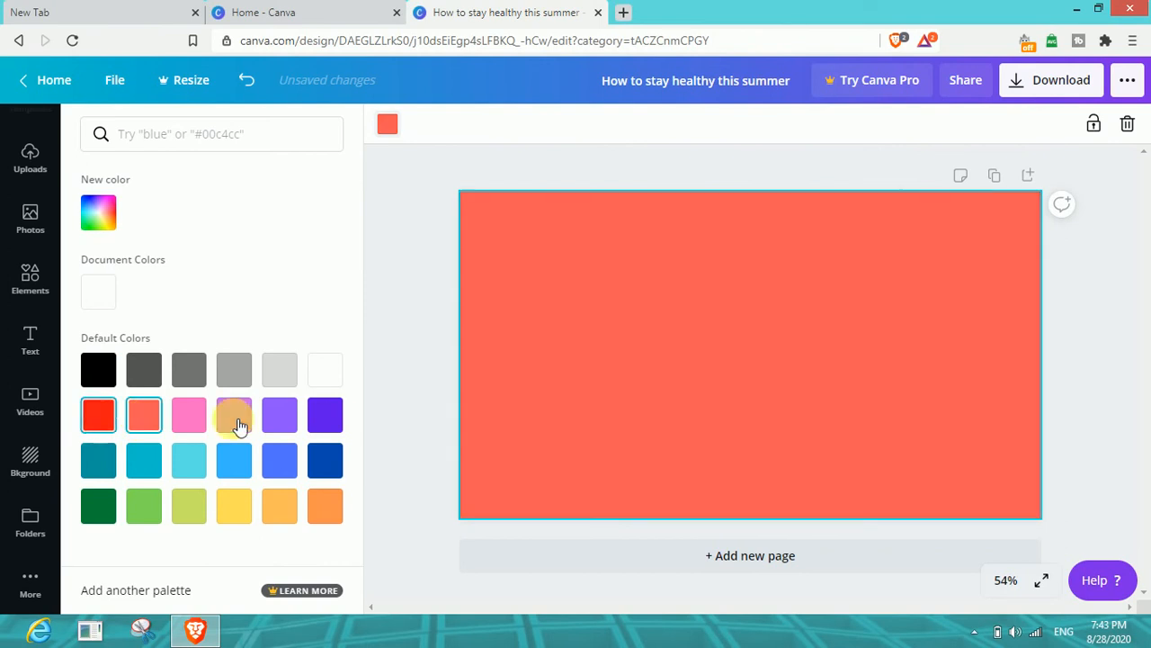
click(326, 407)
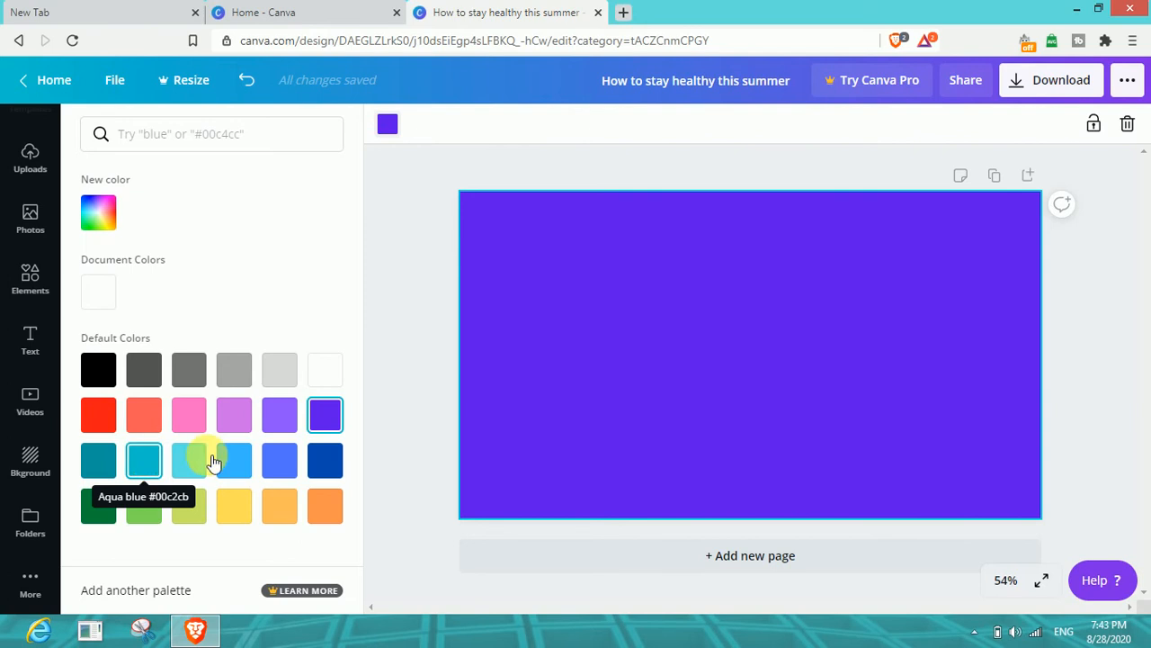
click(326, 378)
click(337, 468)
click(325, 509)
click(277, 509)
click(235, 509)
click(180, 511)
click(142, 509)
click(98, 506)
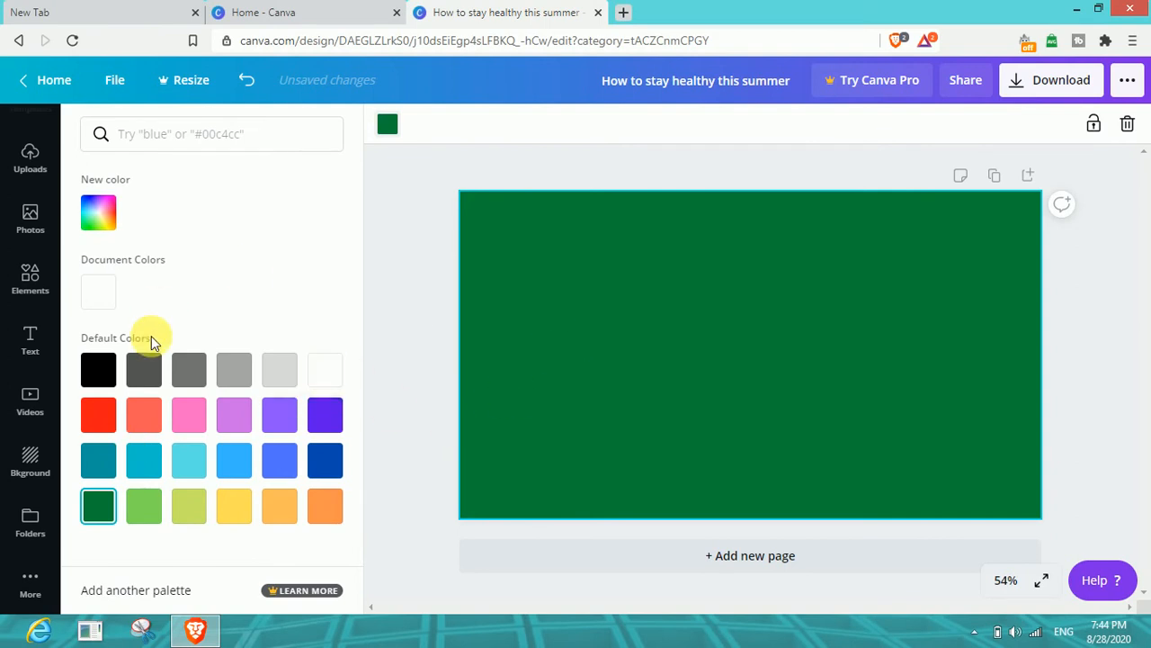
click(109, 369)
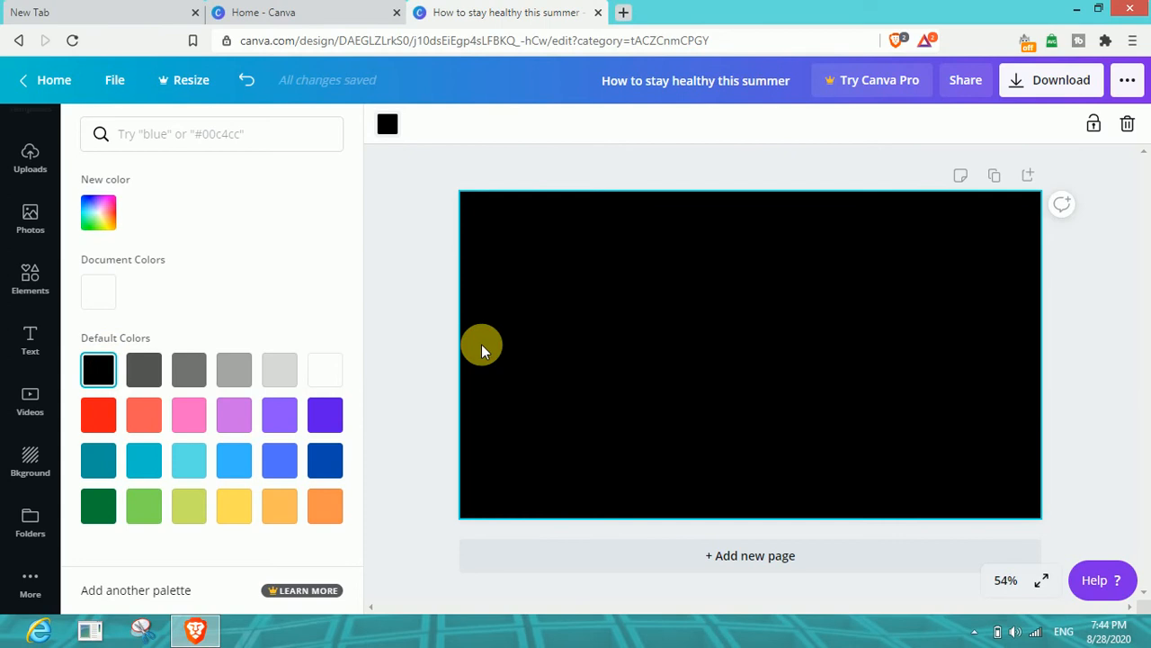
click(411, 290)
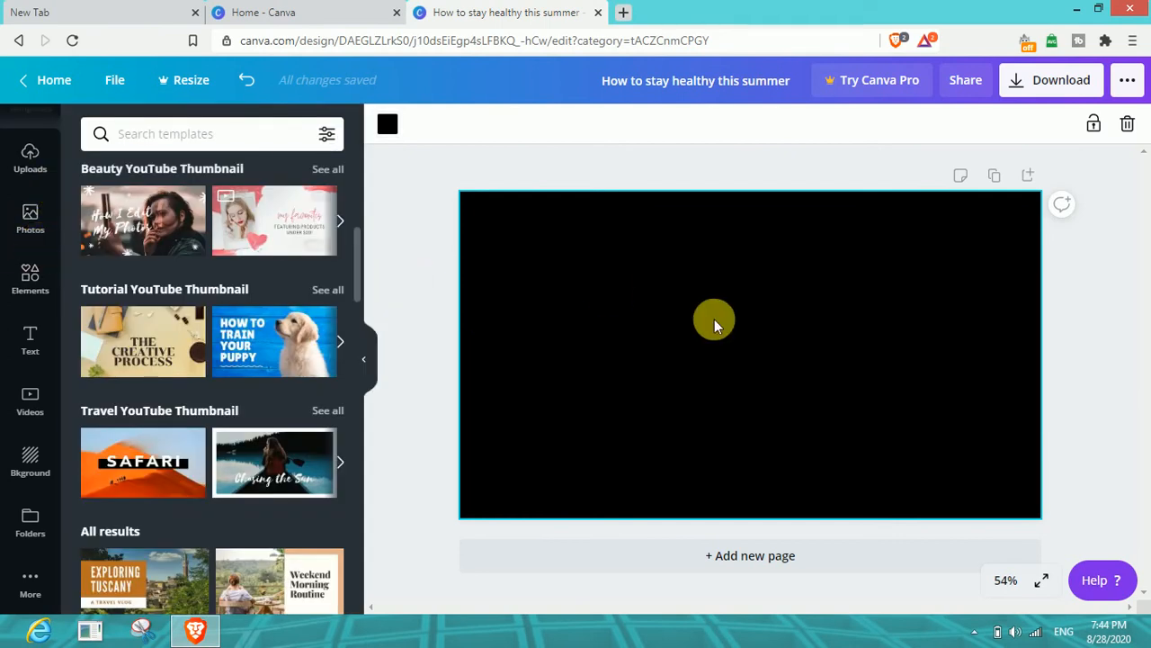
scroll(27, 189, up, 1)
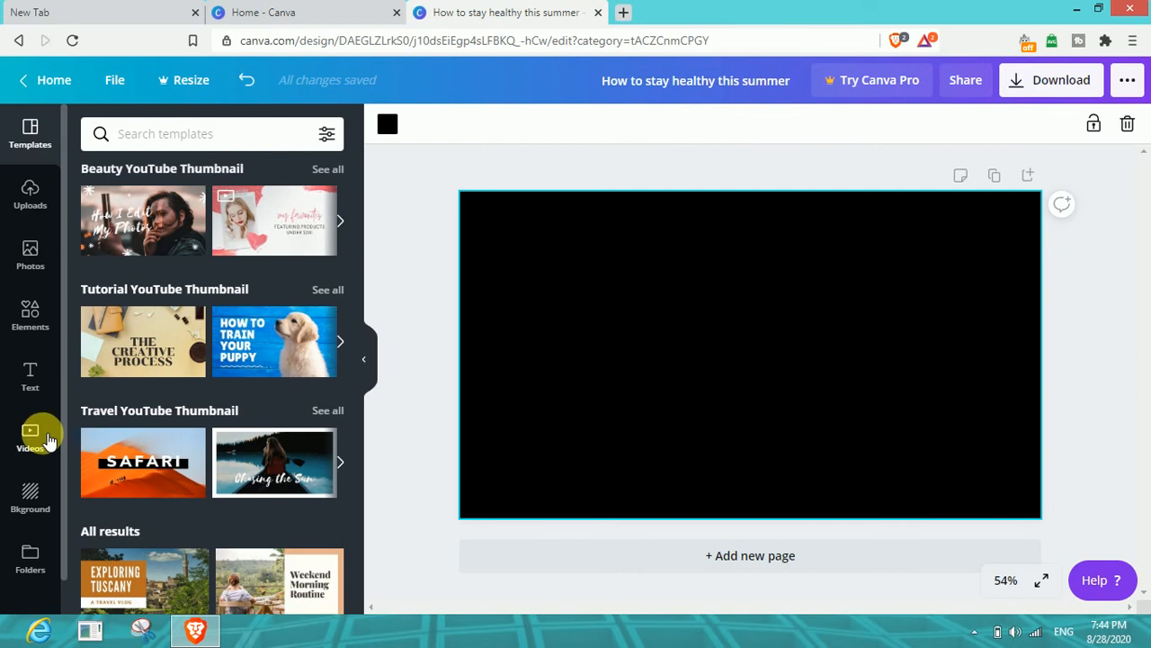
scroll(46, 450, down, 1)
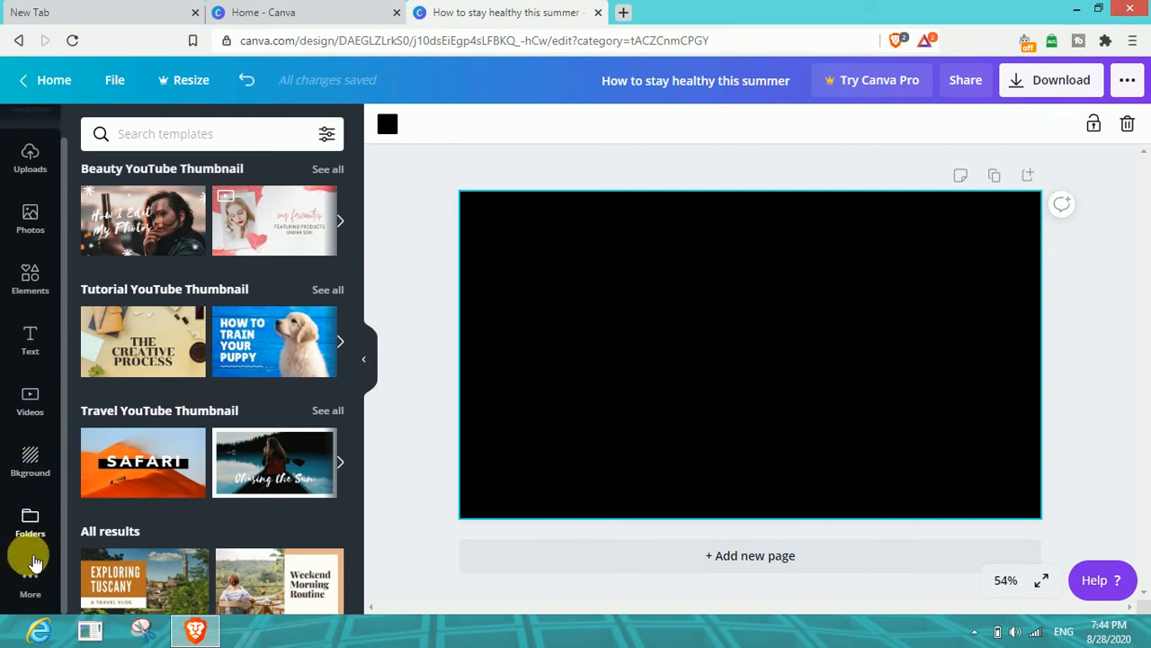
scroll(278, 360, up, 5)
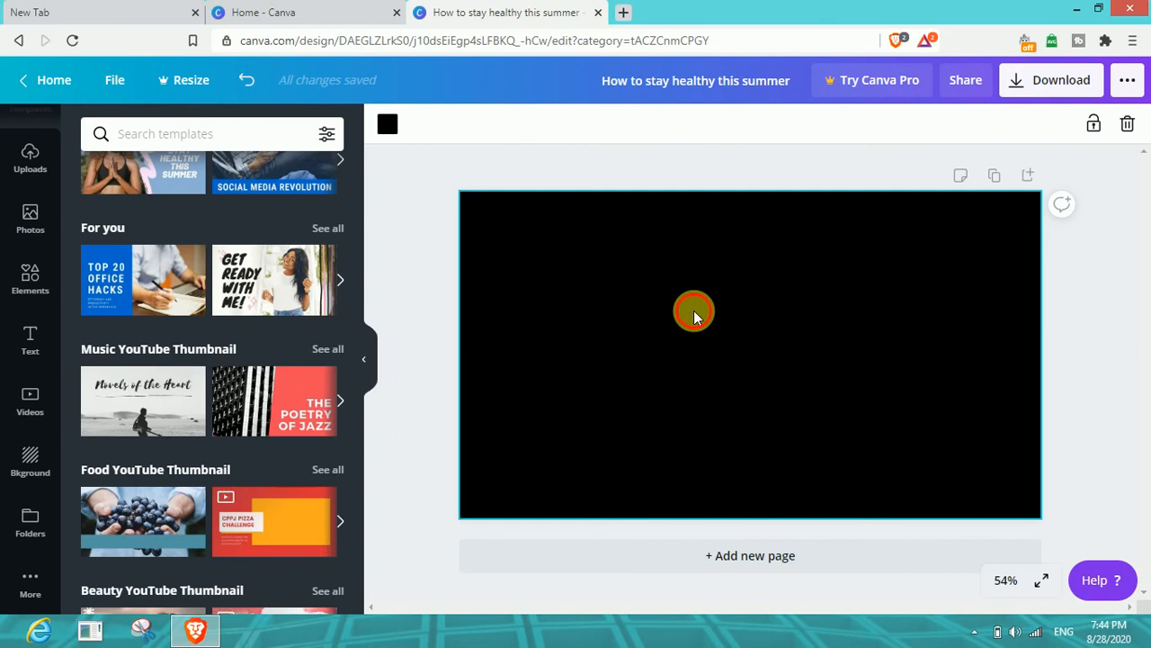
- Add a heading to the black page, place it in the page's upper-left area and enlarge it to about size 89
click(31, 333)
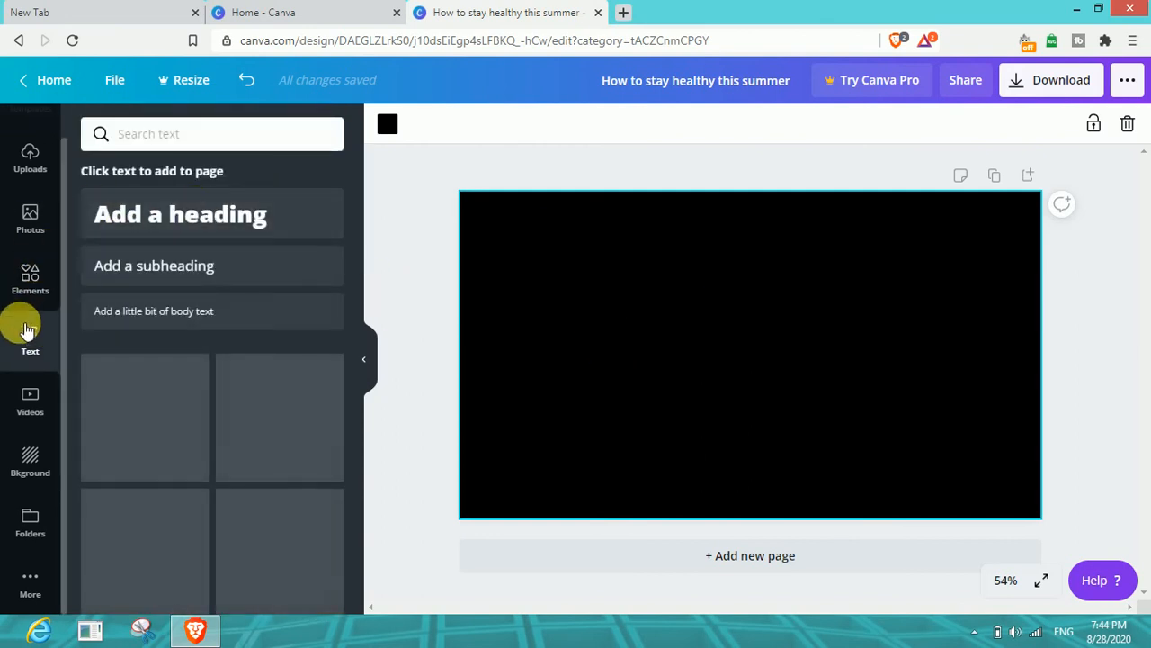
click(209, 223)
drag(767, 412, 610, 297)
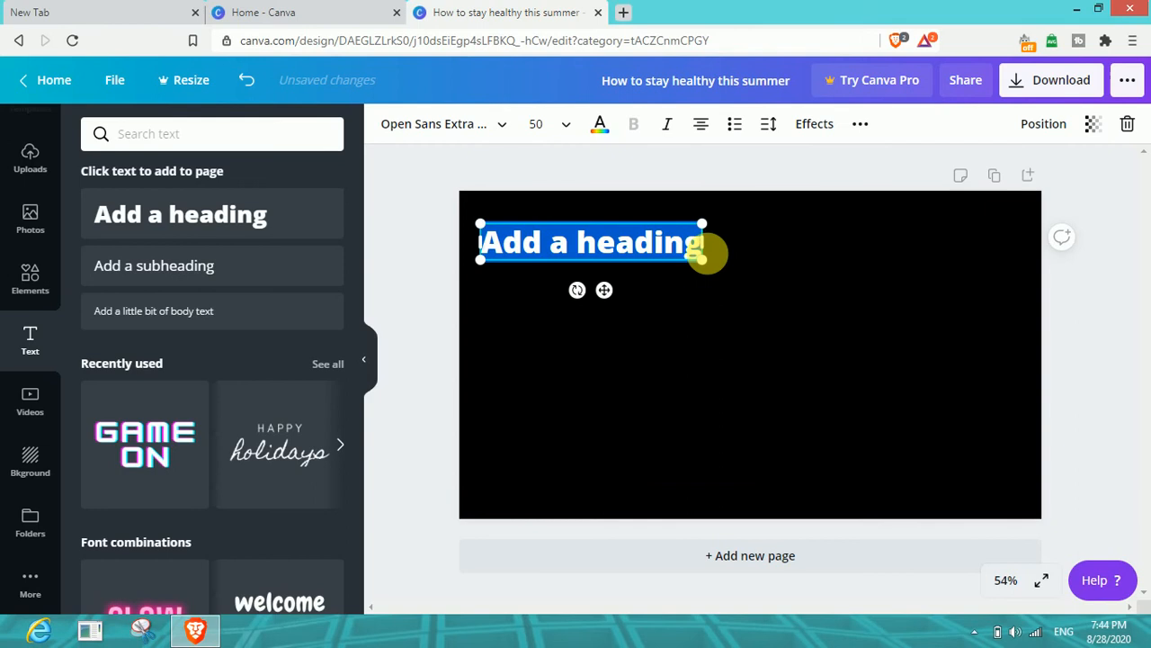
drag(713, 270, 887, 301)
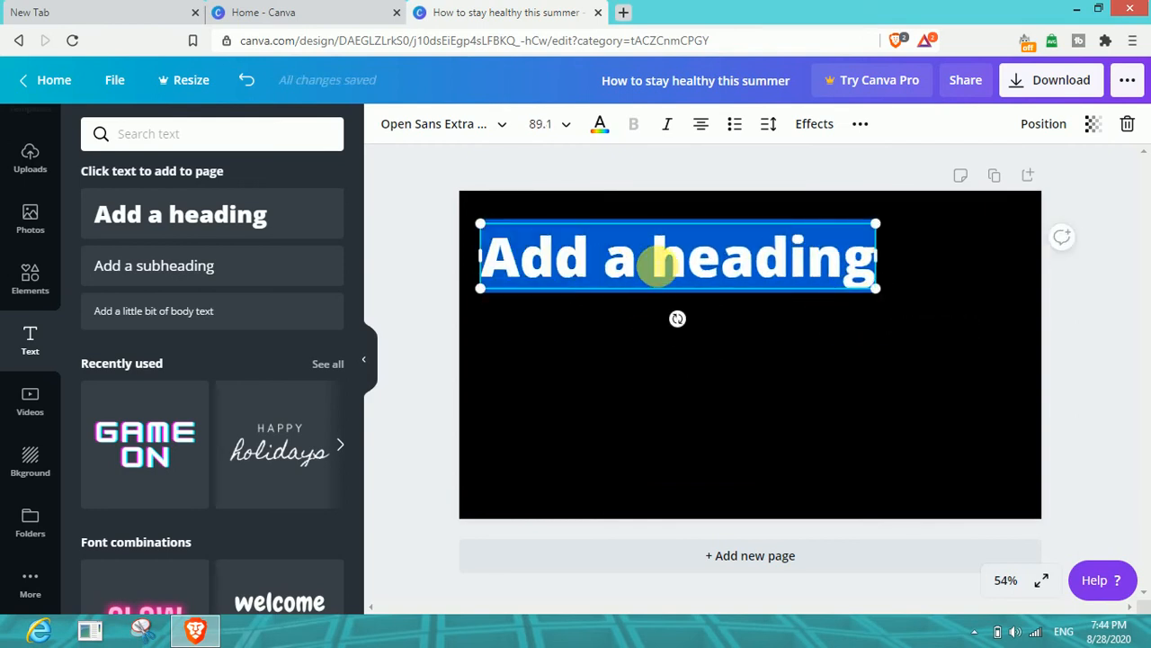
- Replace the heading's placeholder with "MAKE YOUTUBE" and widen its text box to about 1,148 so the text fits on one line
key(BackSpace)
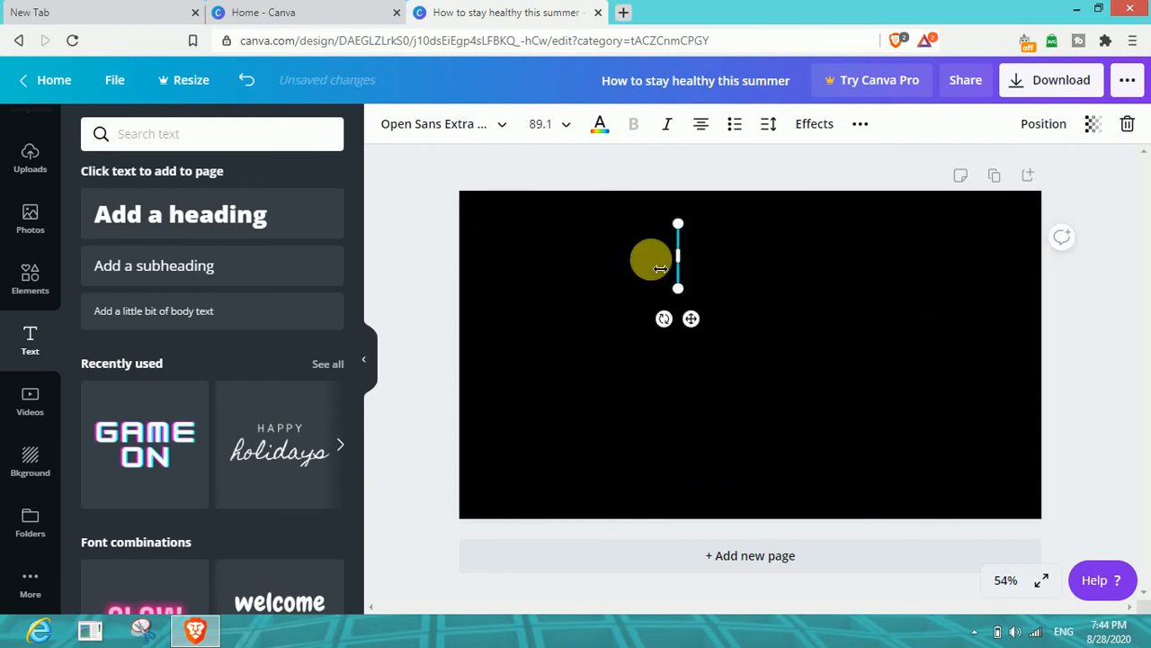
text(MAKE)
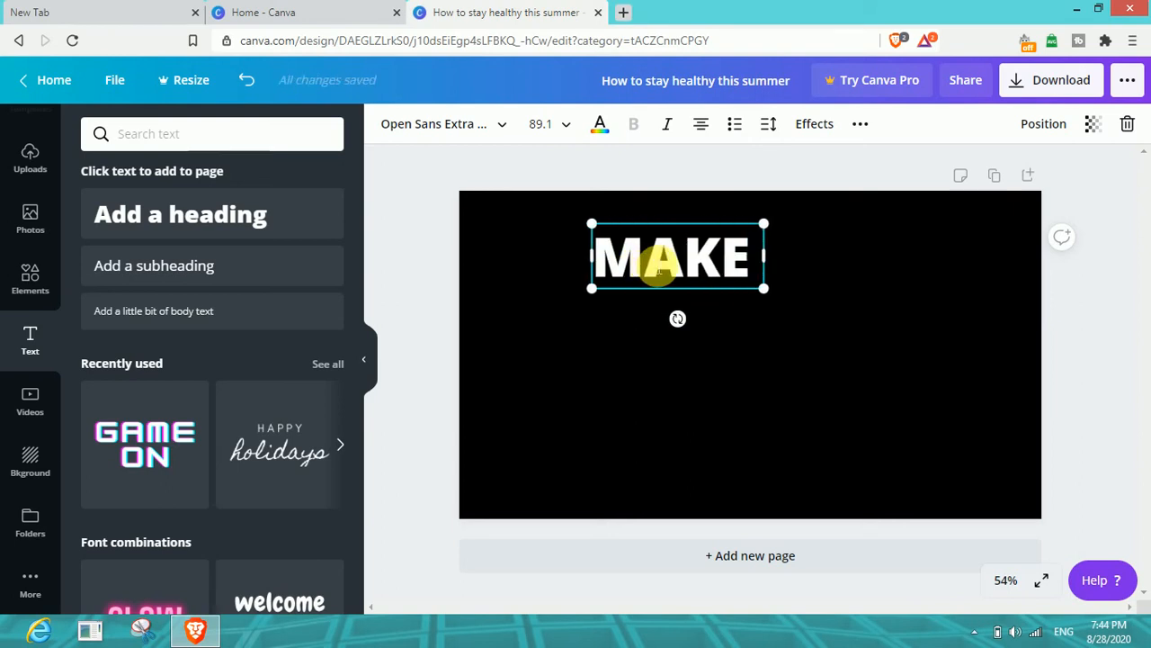
text( TYO)
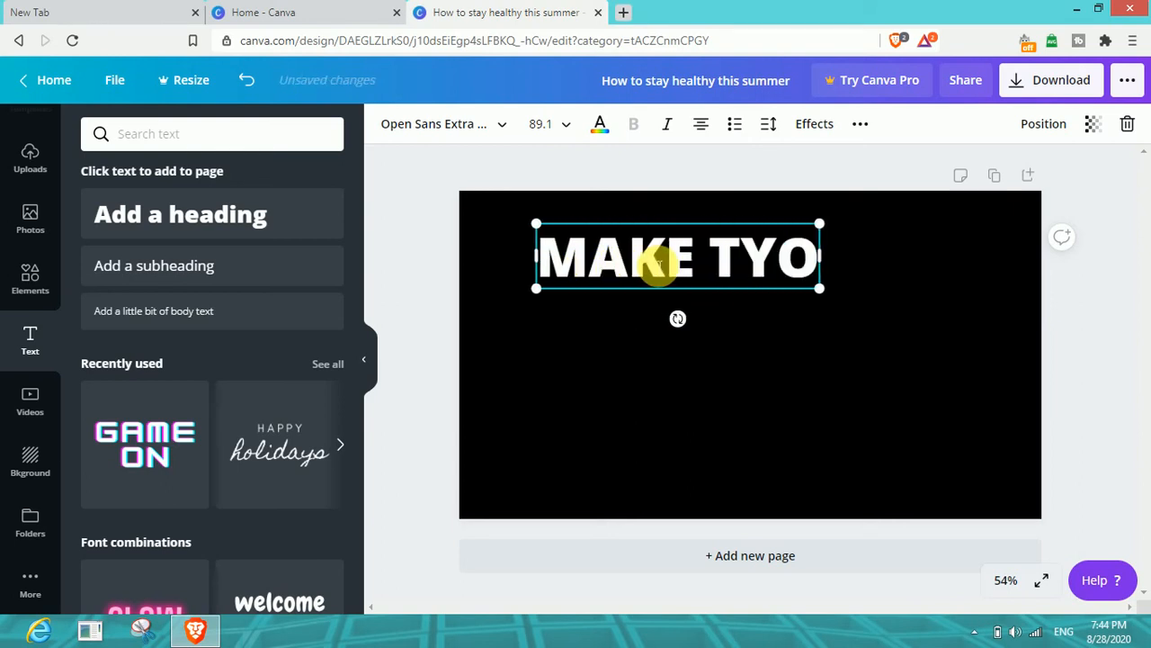
key(BackSpace)
key(BackSpace)
key(BackSpace)
key(BackSpace)
text(YOU)
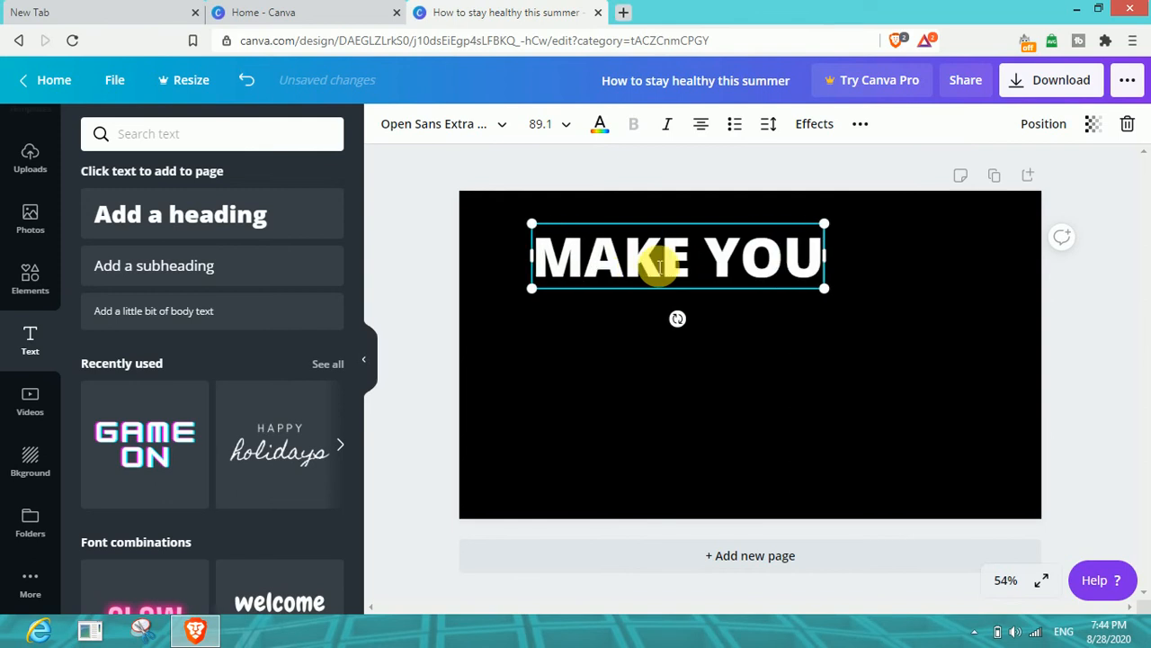
text(TUBE)
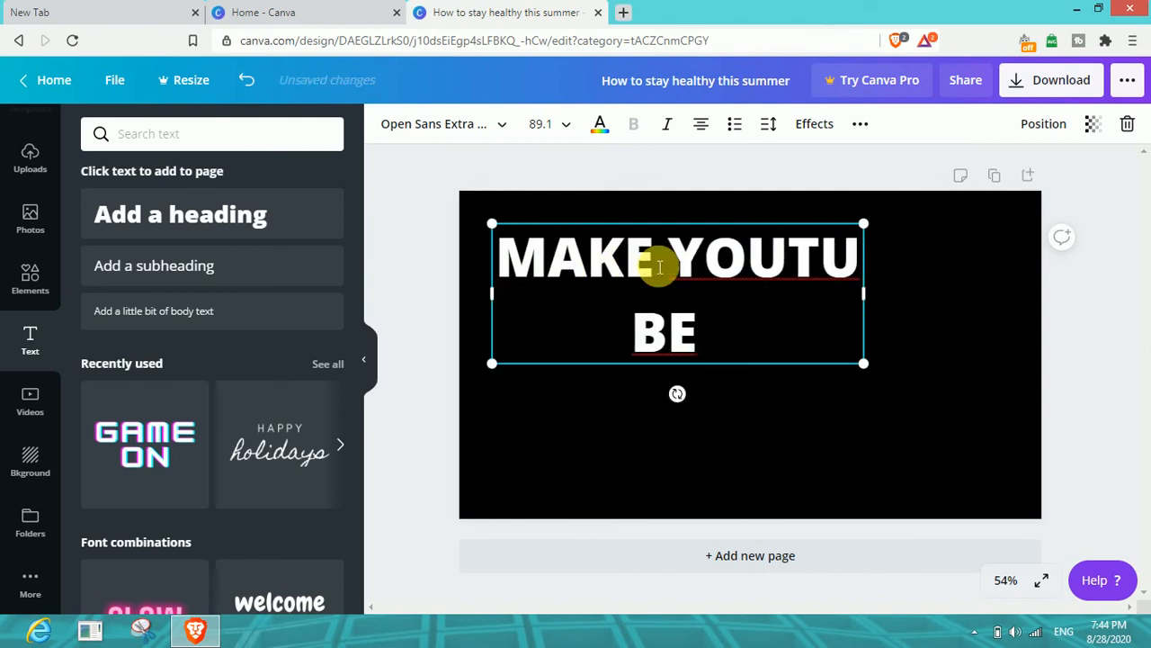
key(BackSpace)
key(BackSpace)
key(BackSpace)
key(BackSpace)
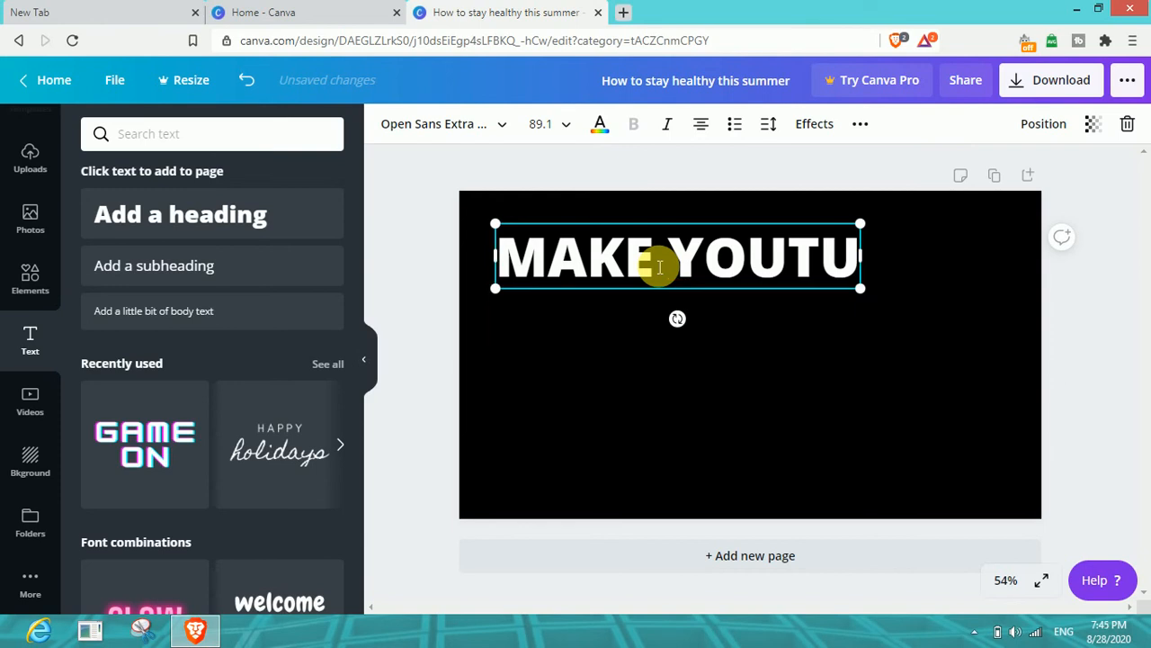
key(BackSpace)
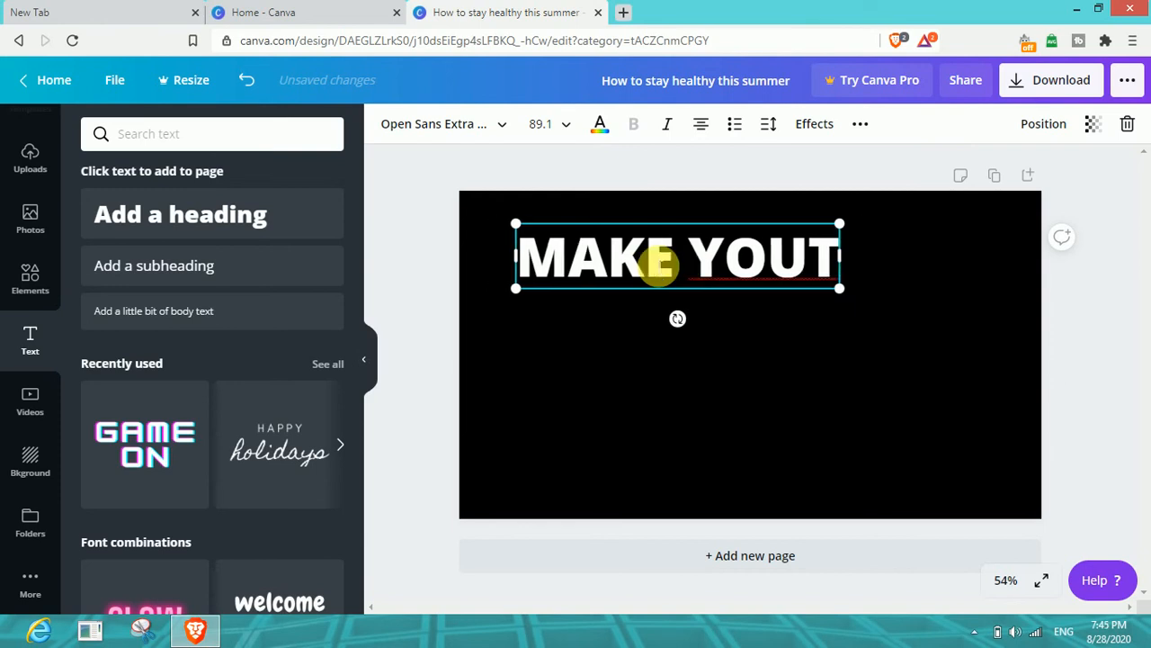
text(UBE)
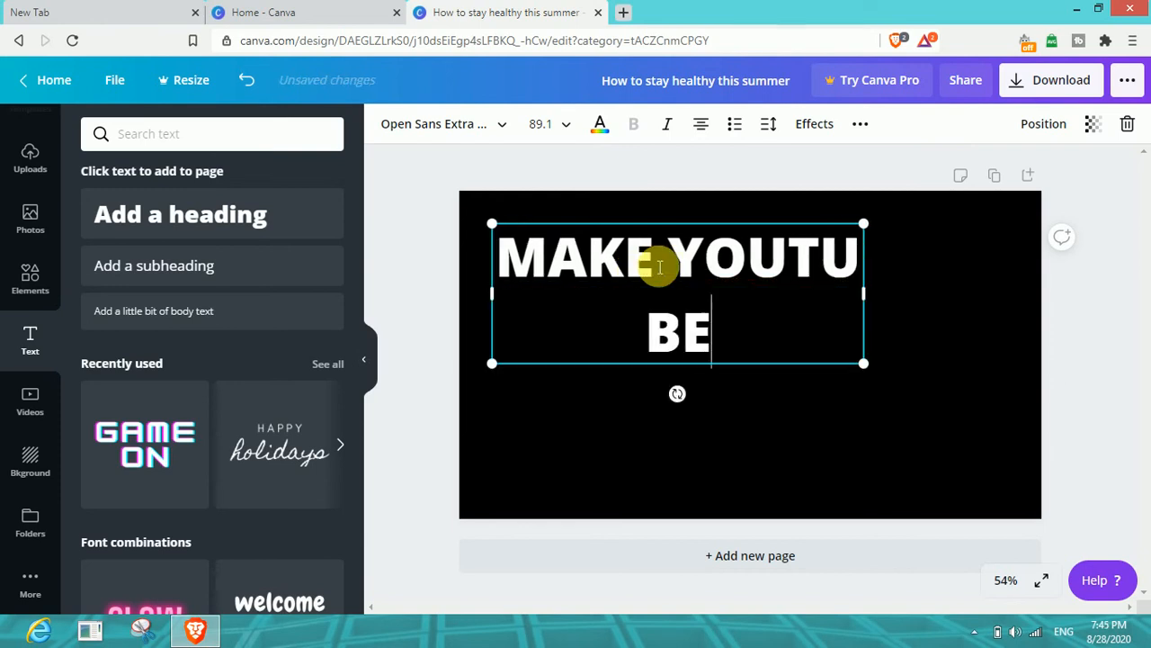
drag(866, 297, 1017, 260)
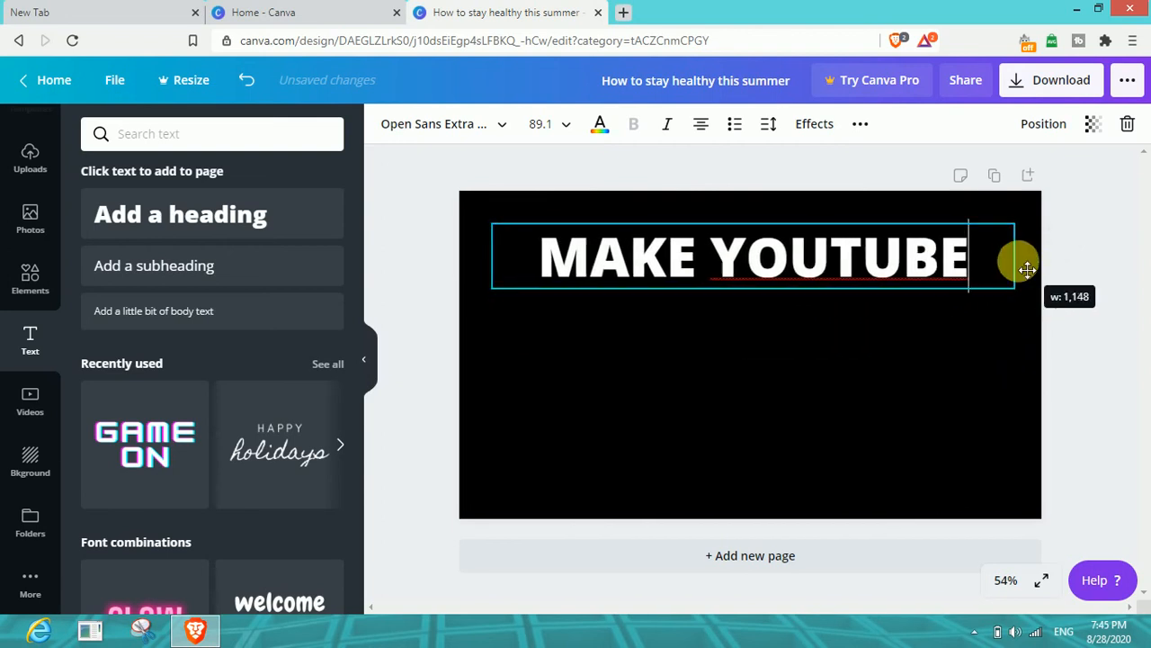
click(687, 379)
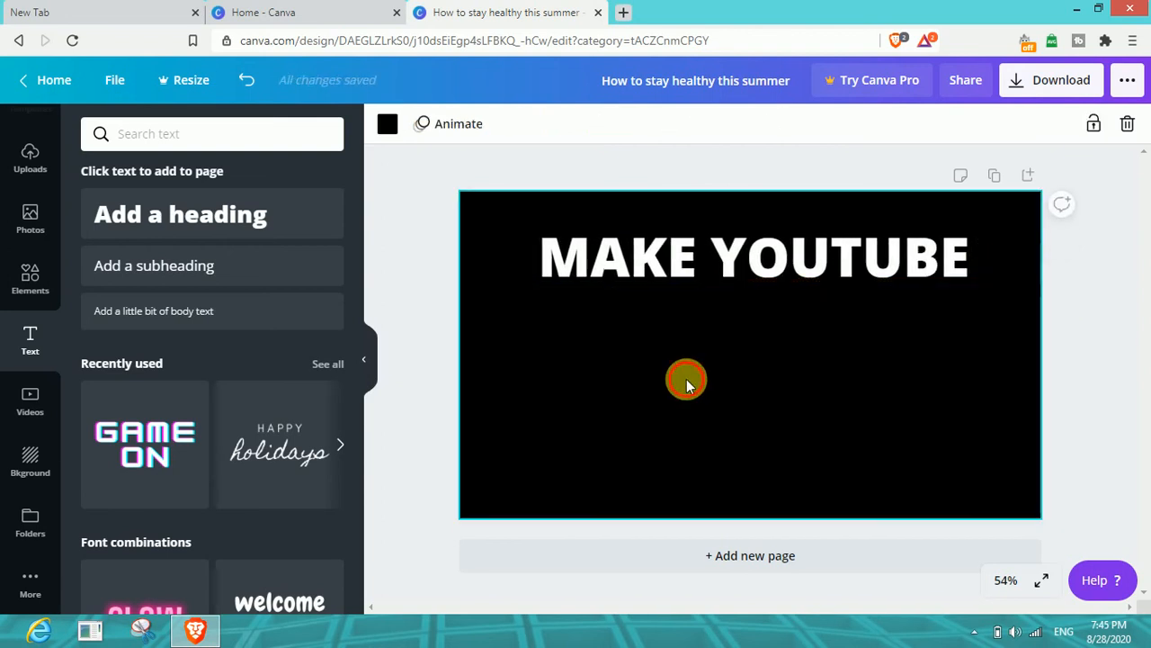
- Add a second heading reading "THUMBNAIL", enlarge it to about size 76 and centre it just below "MAKE YOUTUBE"
click(195, 223)
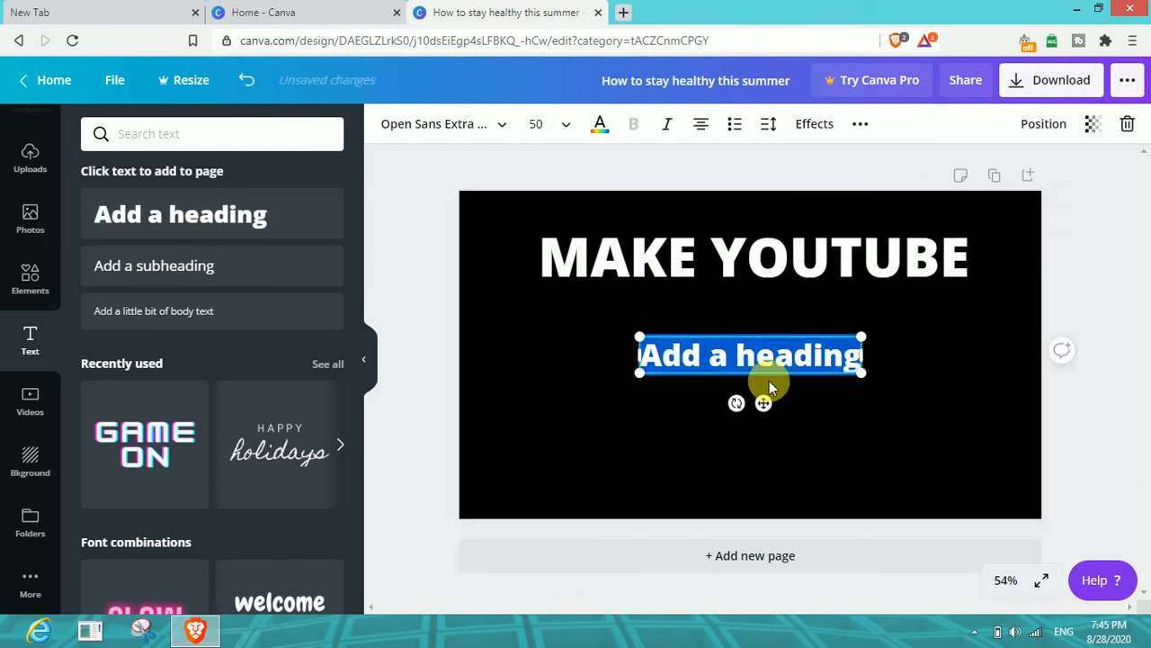
text(THUMBNAIL)
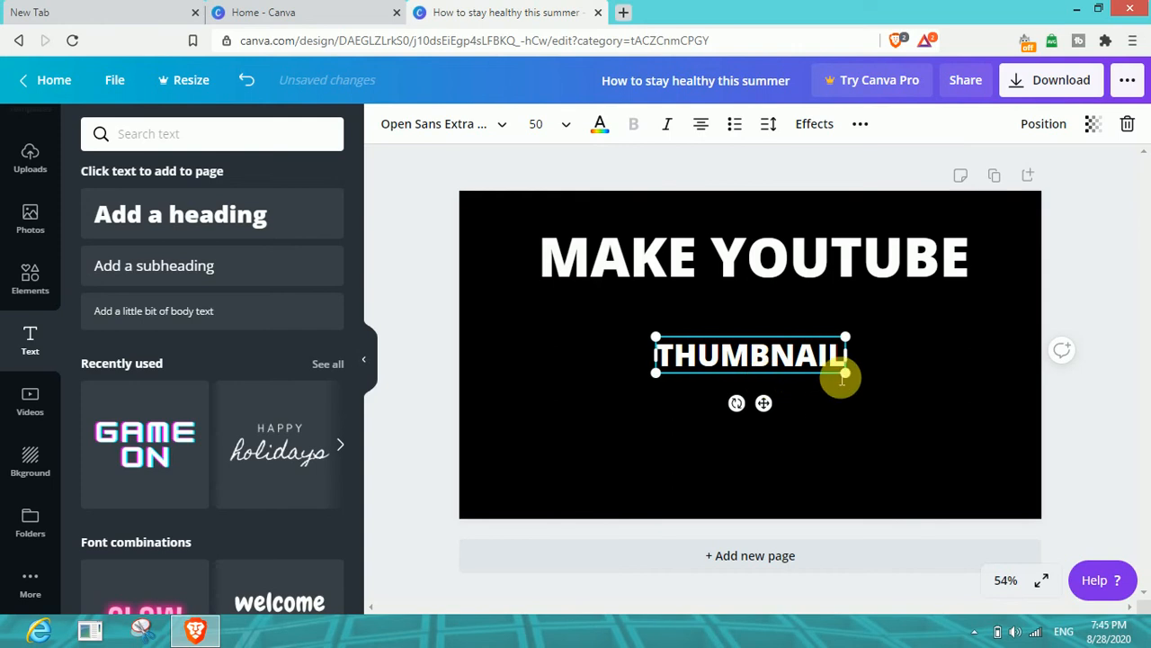
drag(848, 377, 946, 400)
click(595, 430)
drag(674, 356, 800, 352)
click(900, 385)
- Change the "MAKE YOUTUBE" heading's text colour to the default yellow
click(684, 257)
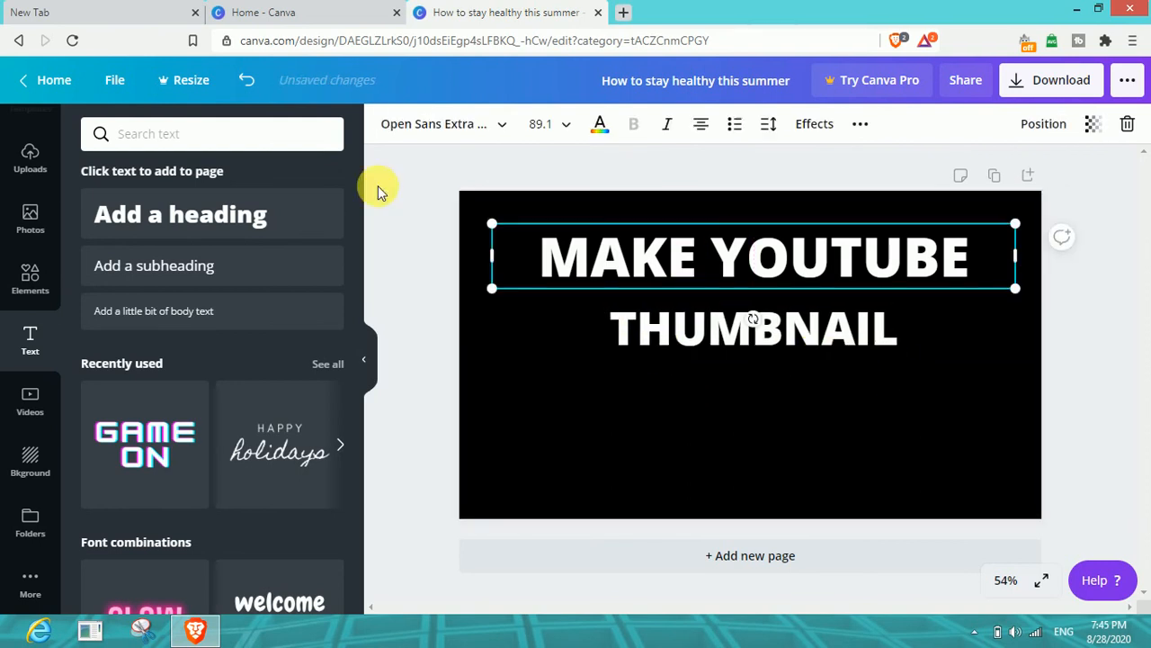
click(754, 256)
click(603, 124)
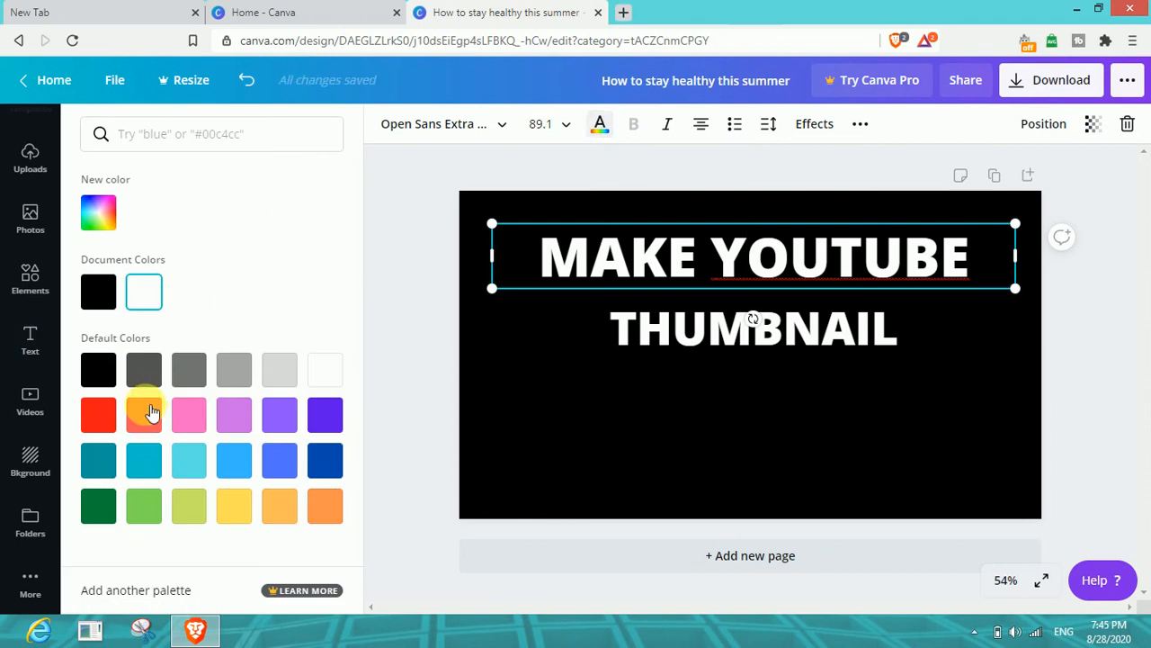
click(98, 414)
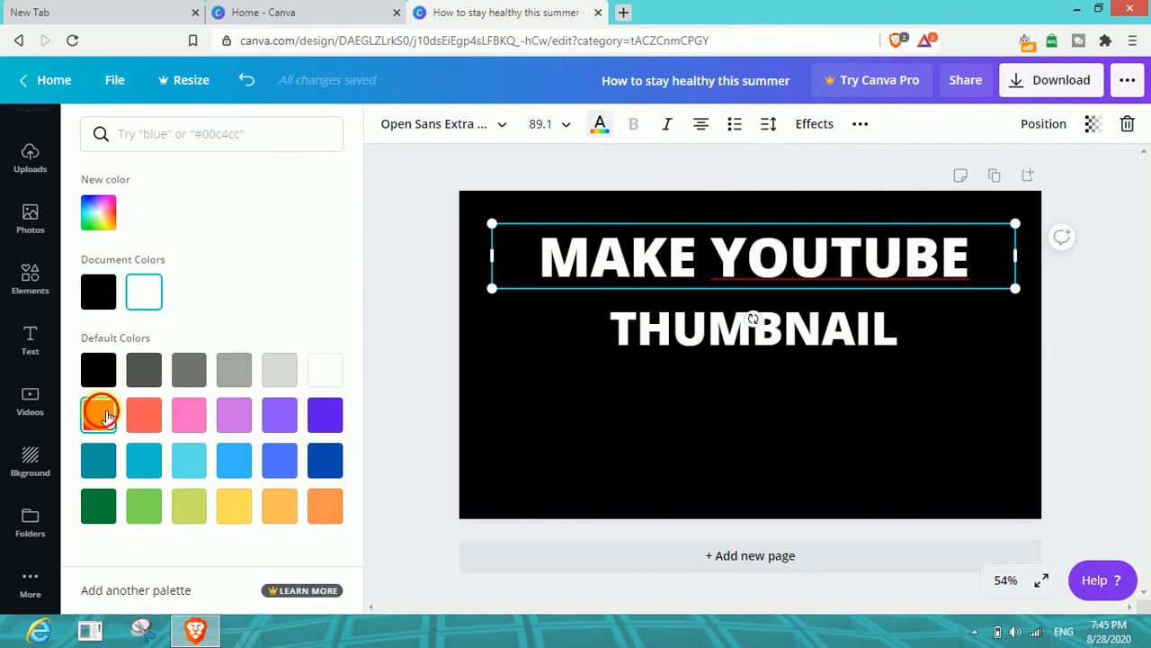
click(234, 508)
- Change the "THUMBNAIL" heading's text colour to the default red
click(673, 321)
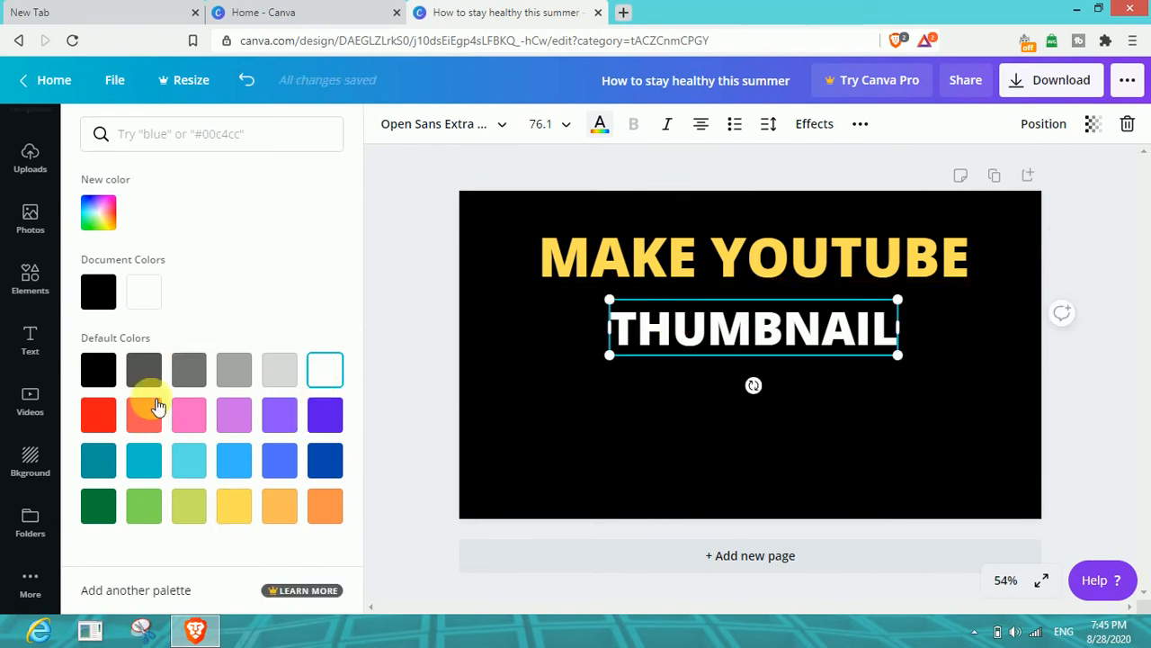
click(104, 419)
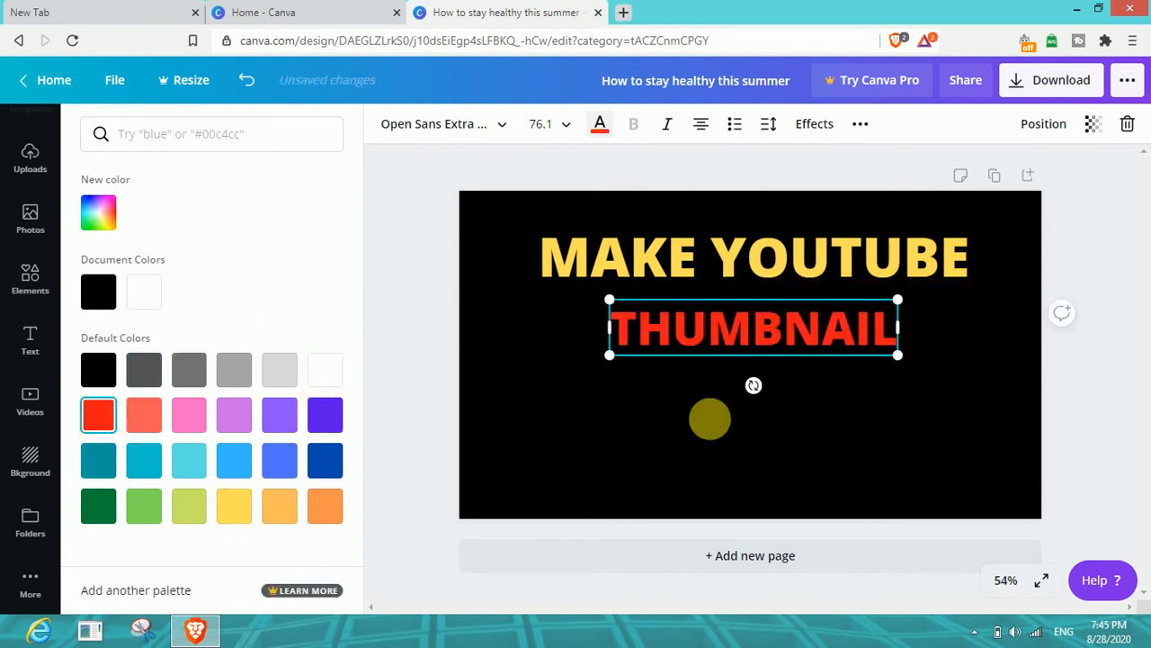
click(681, 420)
- Set the font of the "MAKE YOUTUBE" heading to Gagalin
click(619, 284)
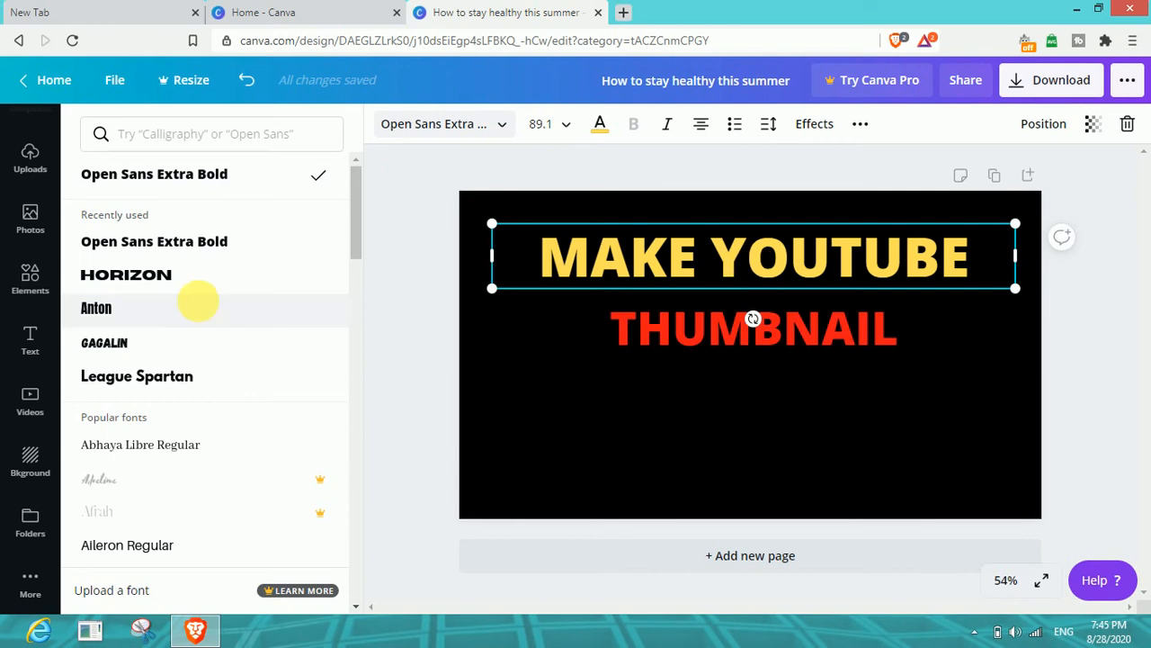
scroll(224, 283, down, 3)
scroll(216, 315, up, 3)
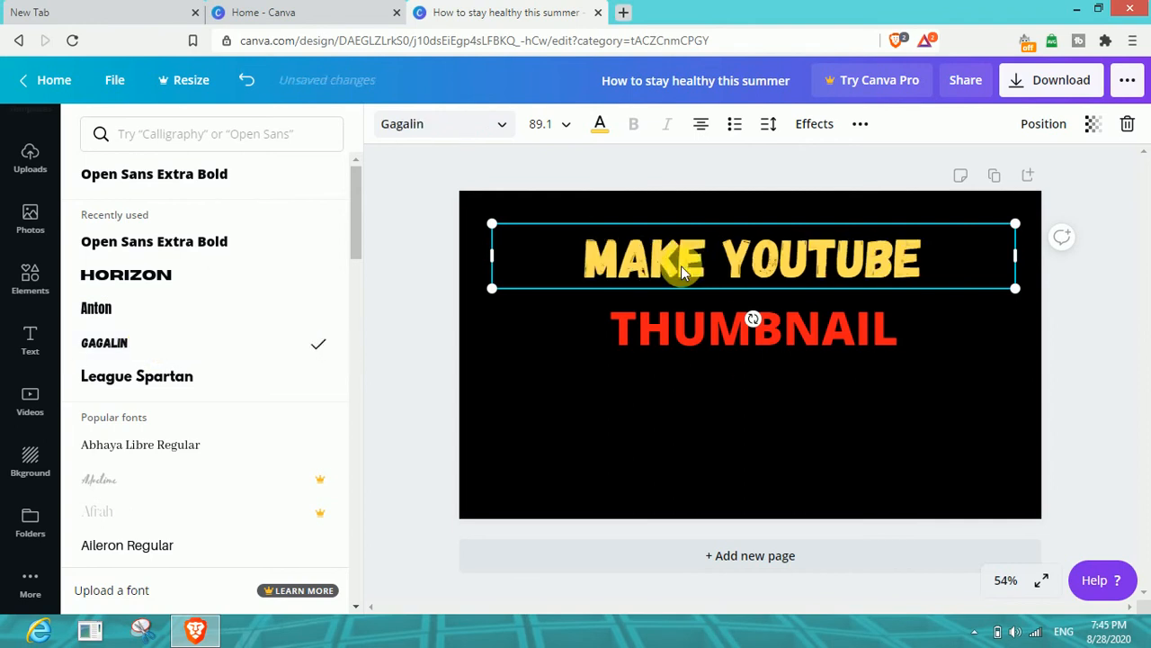
- Set the font of the "THUMBNAIL" heading to Anton and browse the other popular fonts
click(635, 341)
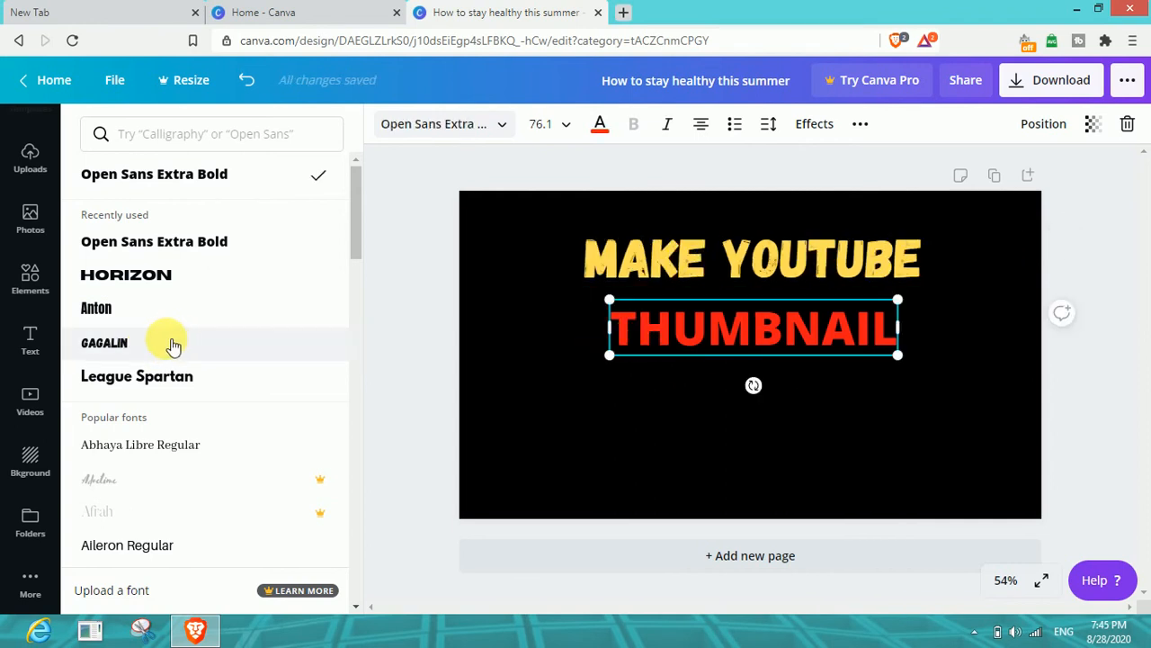
click(158, 314)
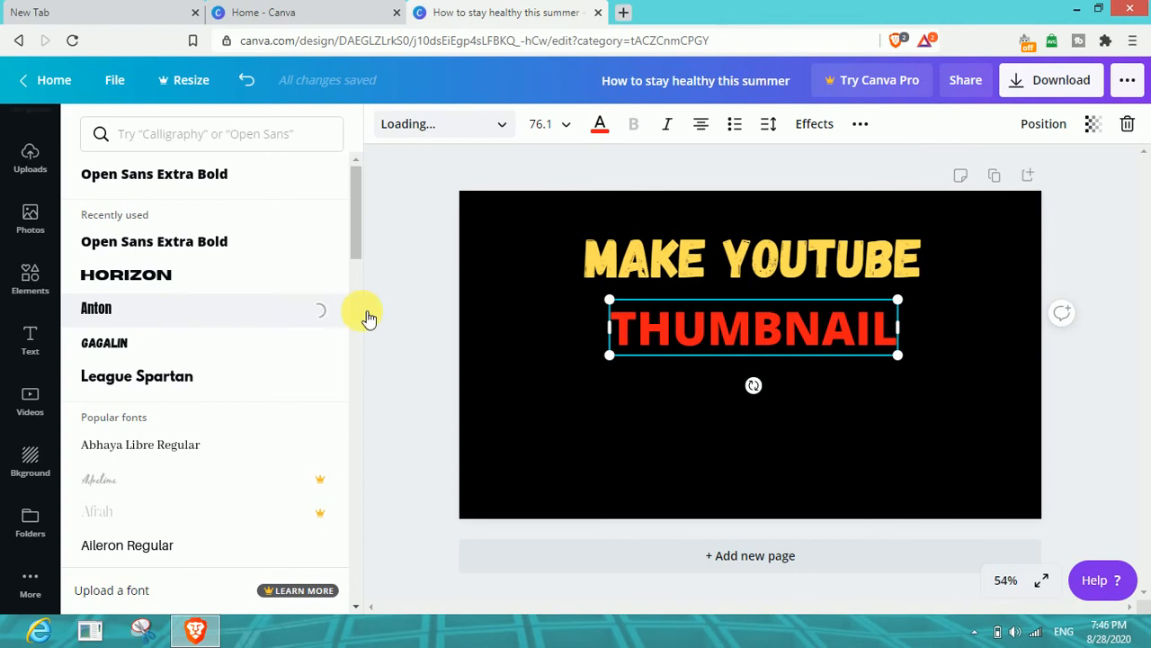
scroll(279, 346, down, 3)
scroll(279, 349, down, 1)
scroll(282, 339, down, 5)
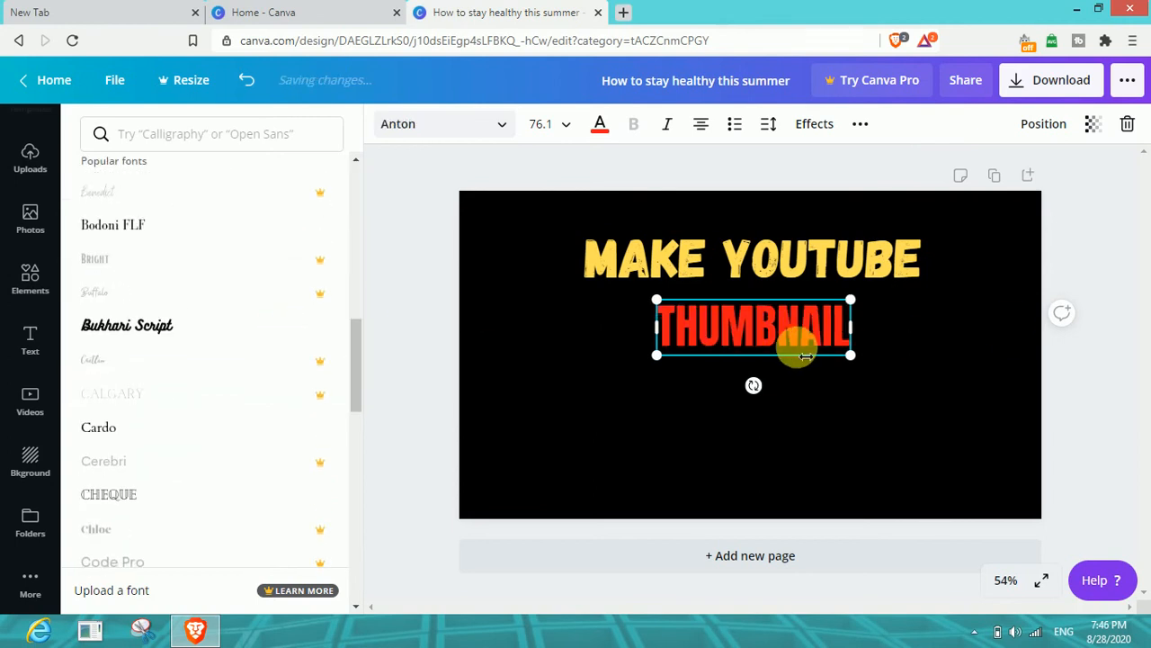
- Move "MAKE YOUTUBE" to the page's upper-left area and place "THUMBNAIL" just below it, slightly indented
drag(745, 338, 600, 352)
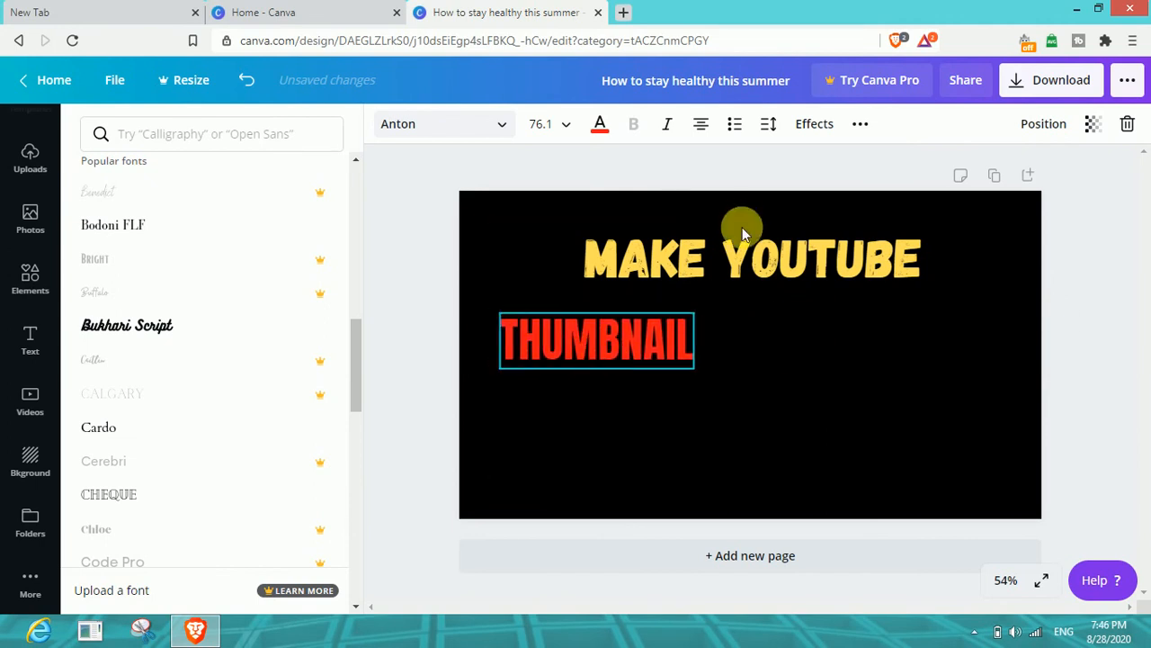
drag(668, 245, 617, 239)
click(615, 334)
drag(632, 343, 635, 325)
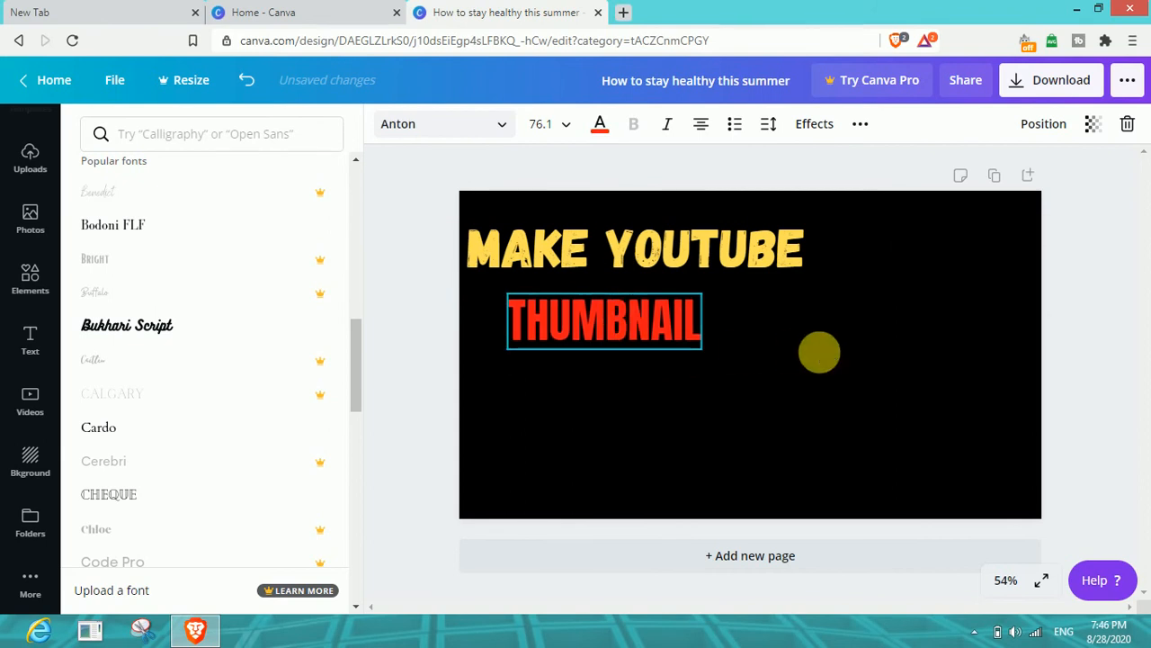
click(946, 439)
click(440, 258)
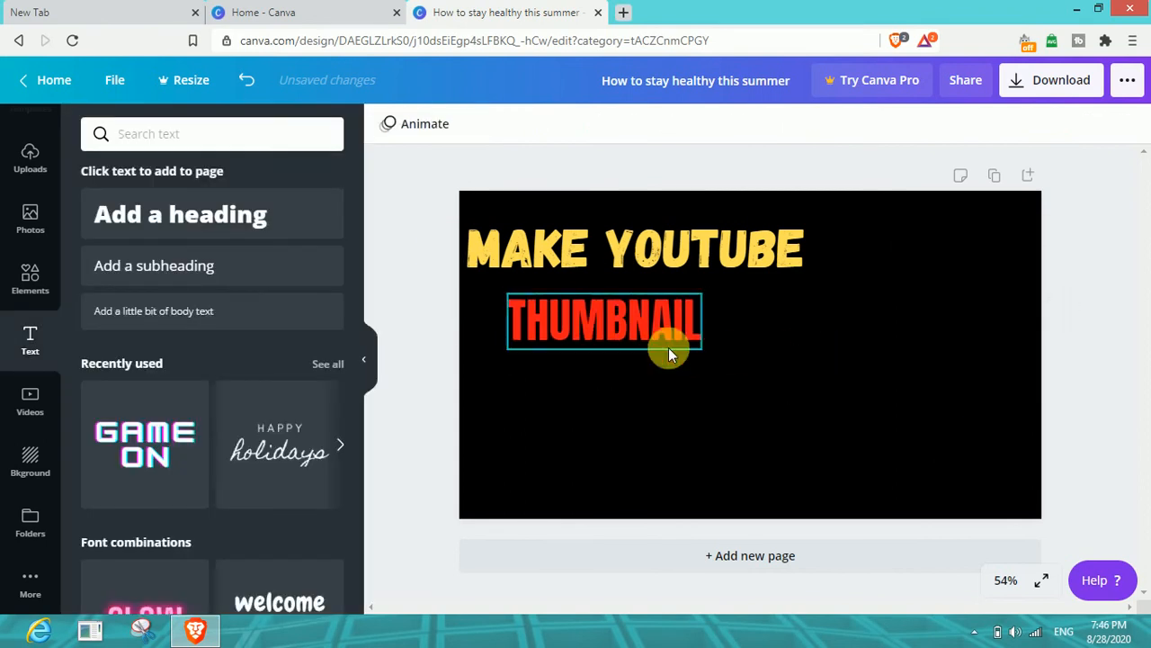
click(673, 338)
click(829, 355)
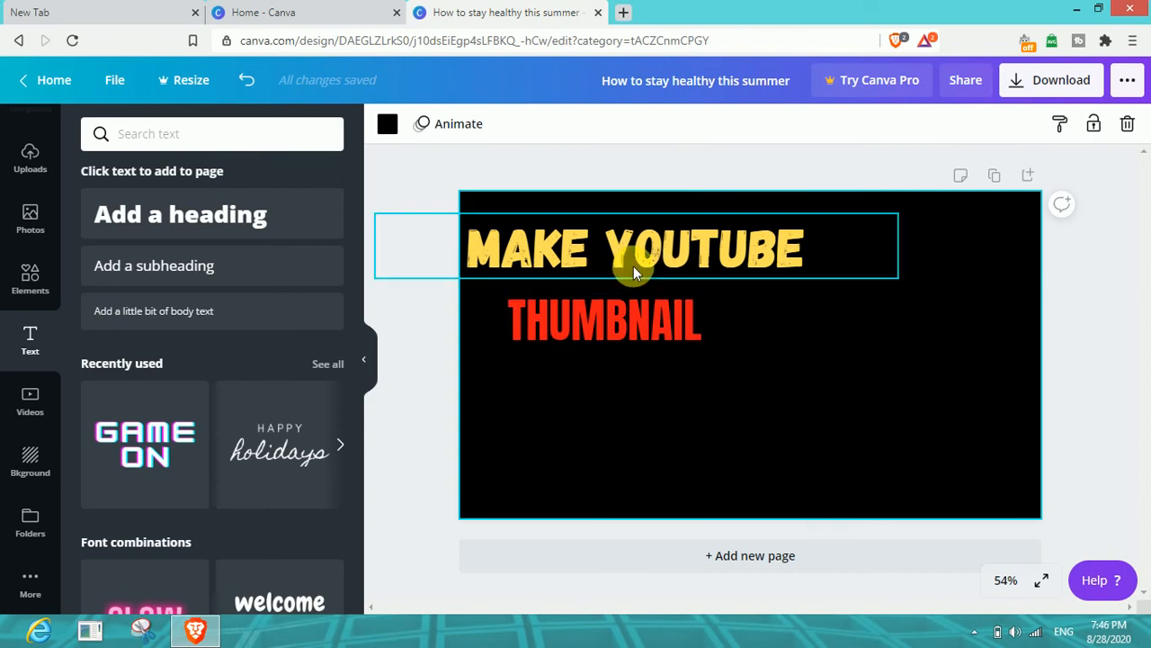
drag(651, 328, 658, 334)
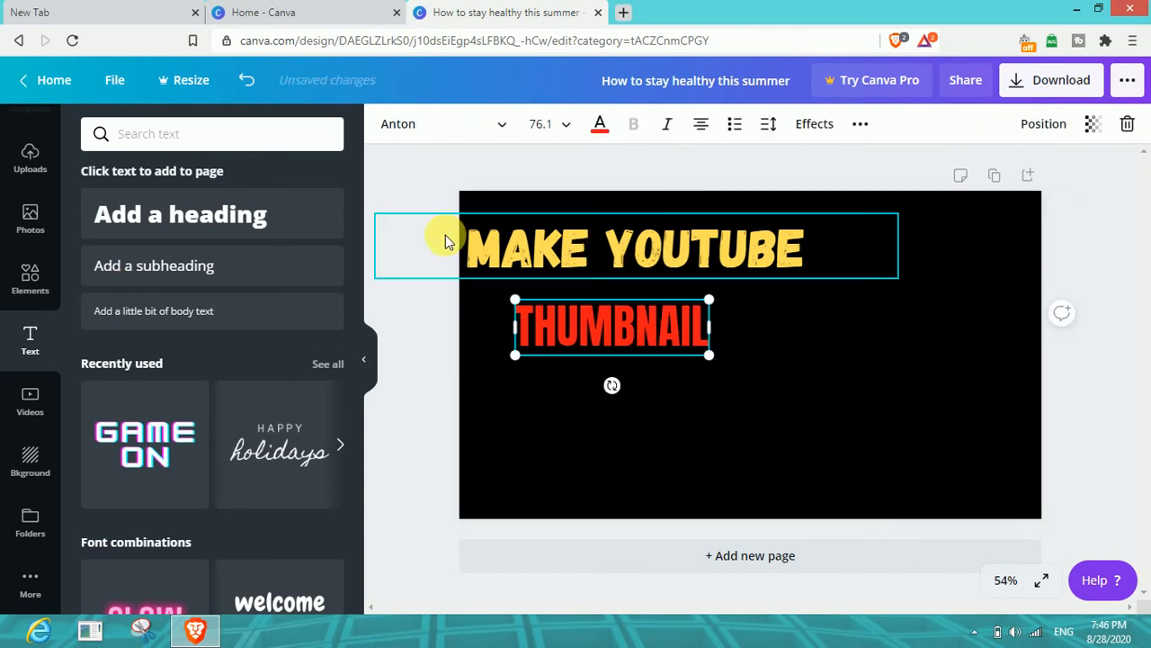
click(617, 159)
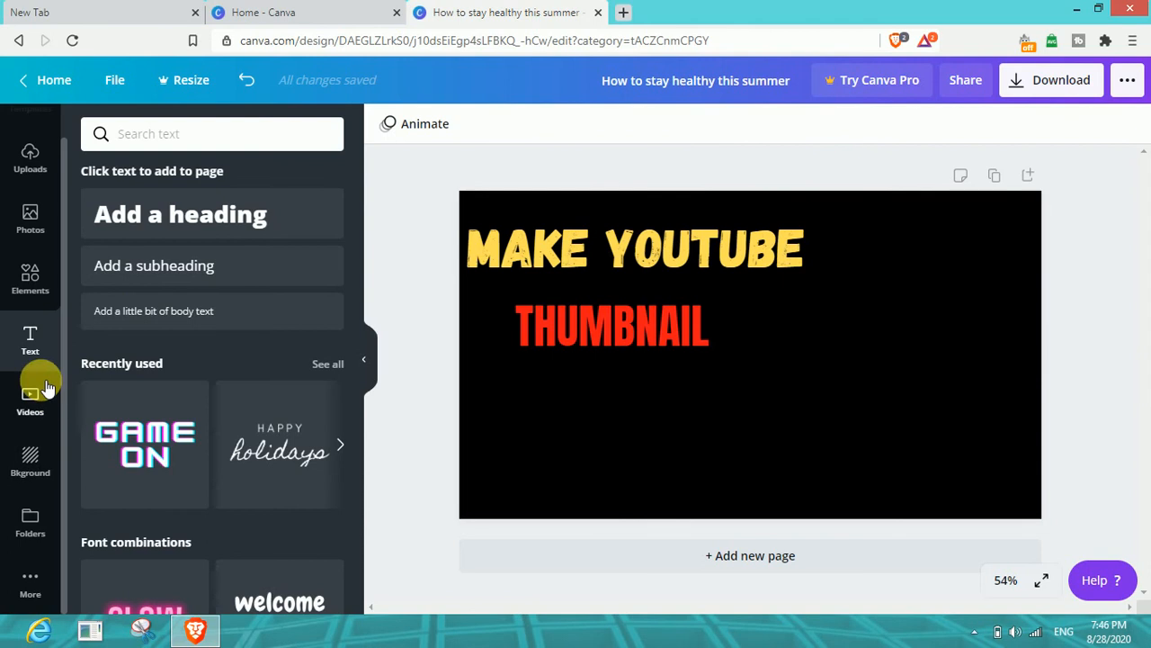
- Add a square shape to the page, move it over the headings and colour it white
click(54, 288)
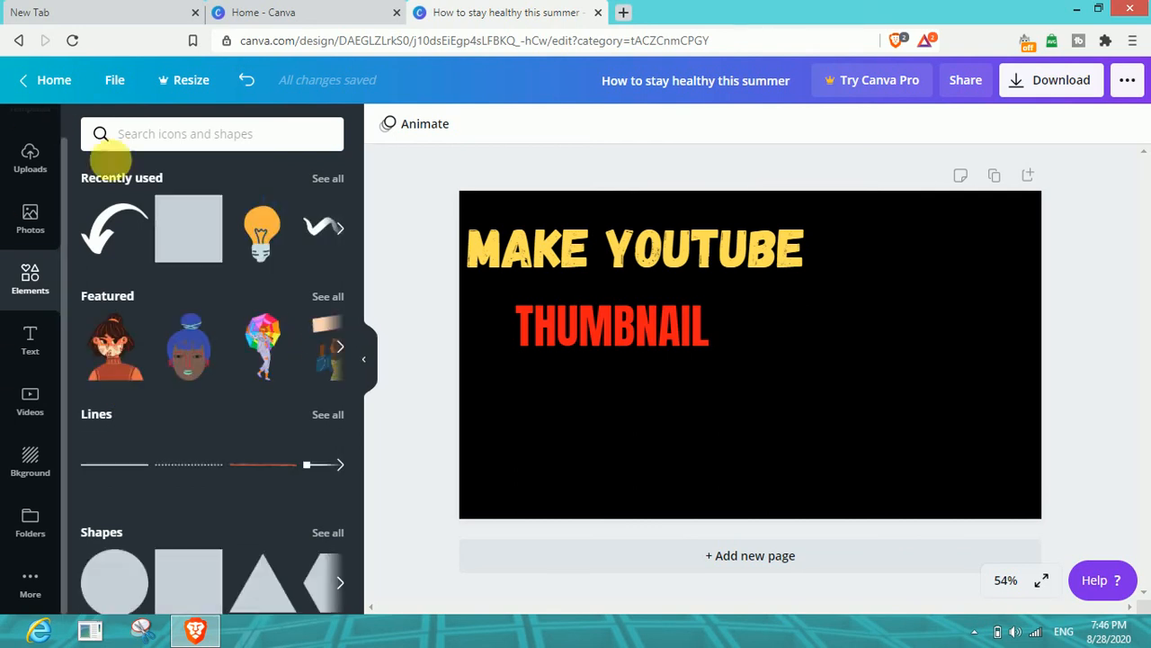
scroll(216, 527, down, 2)
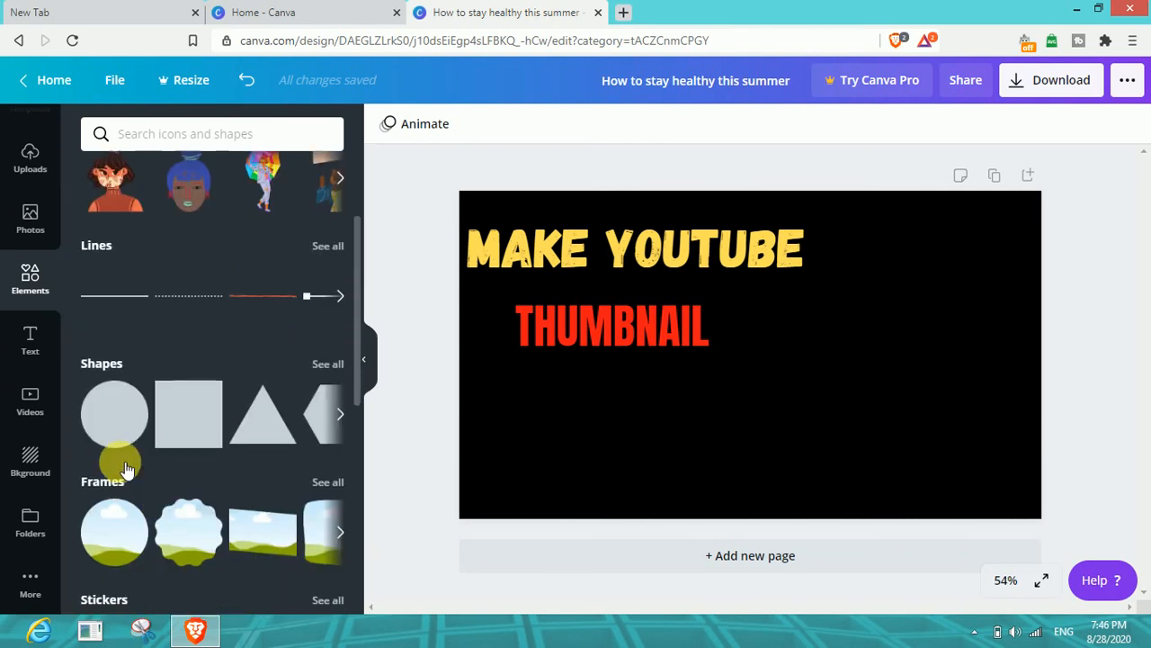
click(205, 432)
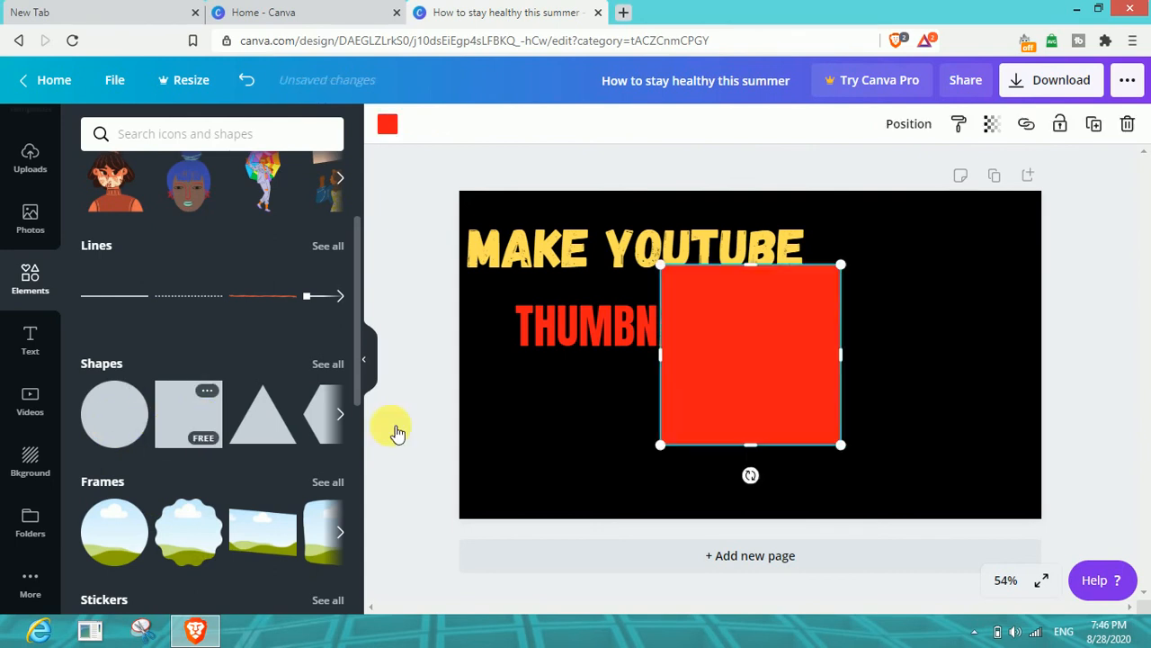
drag(707, 404, 681, 348)
click(387, 124)
click(322, 373)
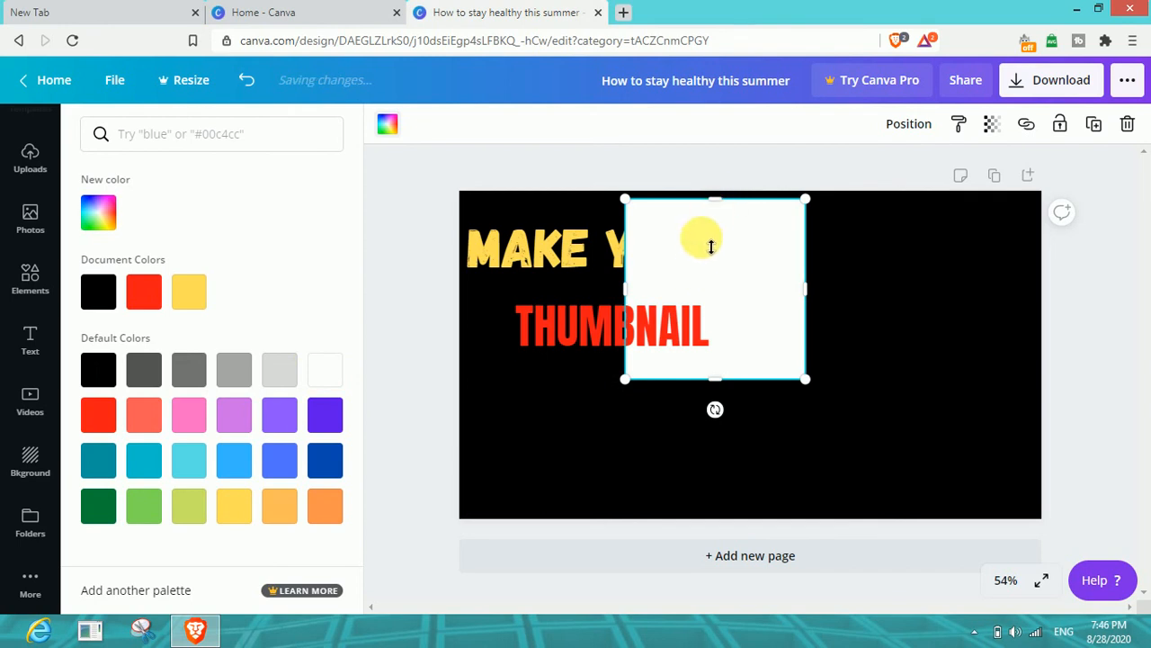
- Resize the white square into a narrow rectangle that tightly frames the "THUMBNAIL" text as its background
drag(706, 257, 506, 329)
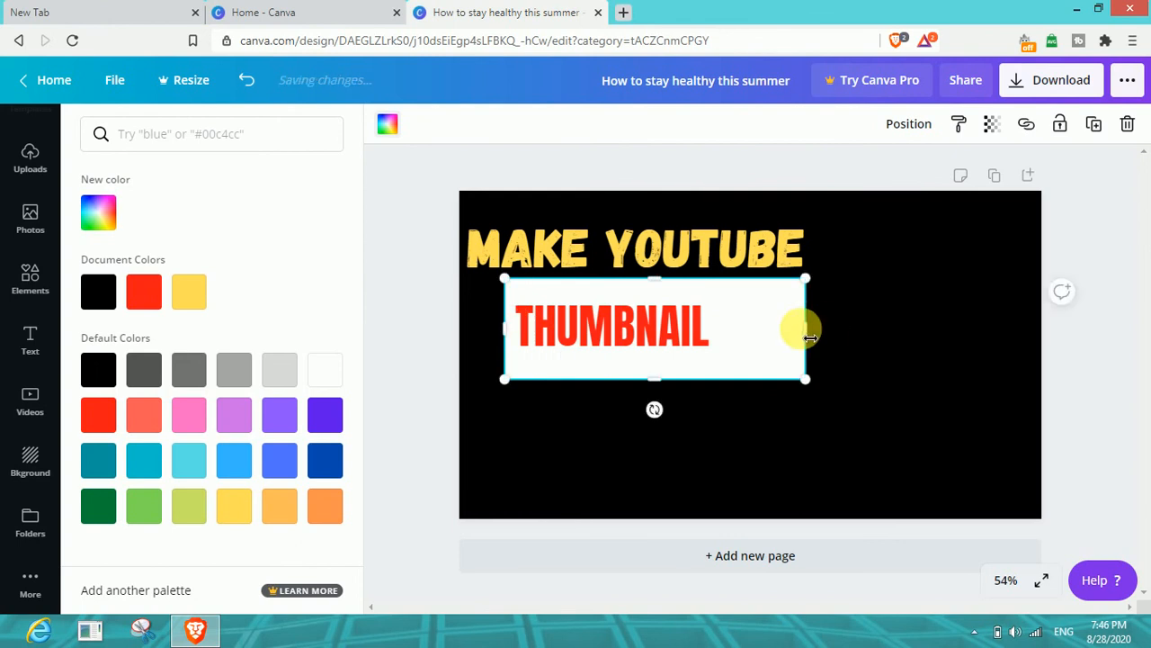
drag(816, 337, 623, 363)
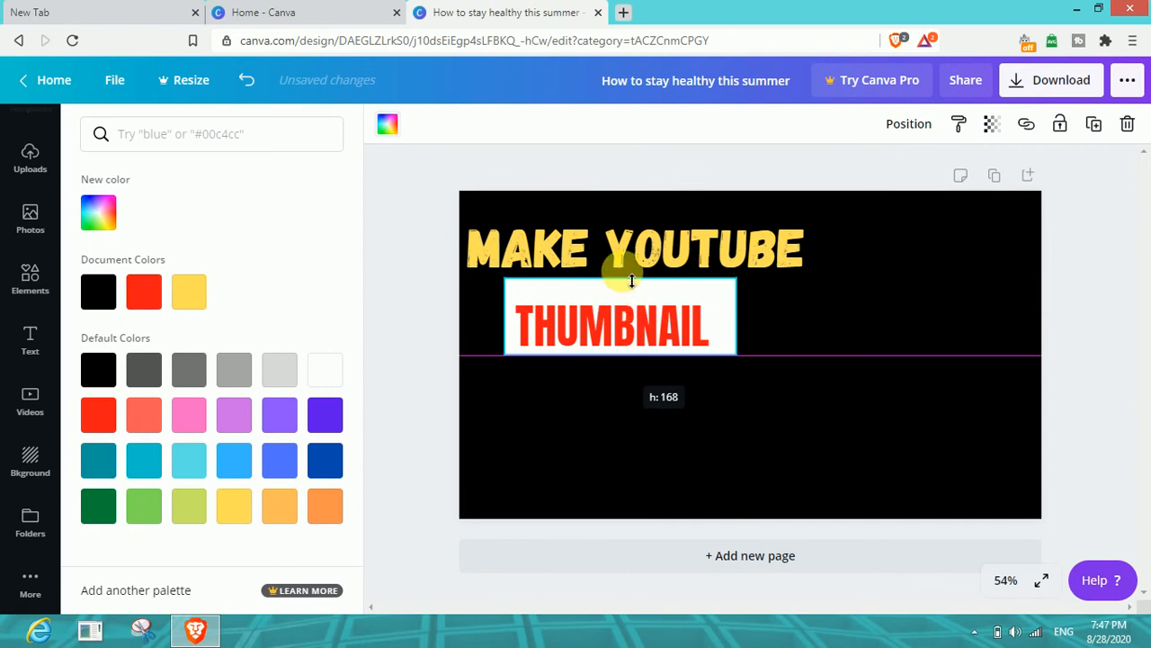
drag(636, 304, 734, 335)
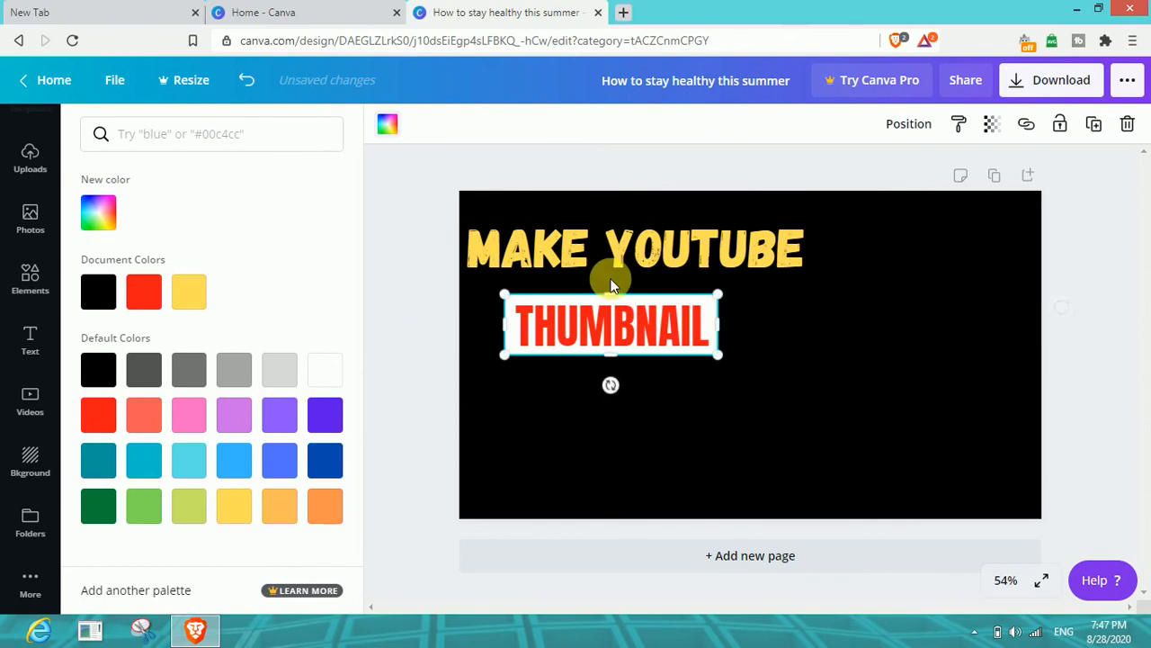
click(428, 403)
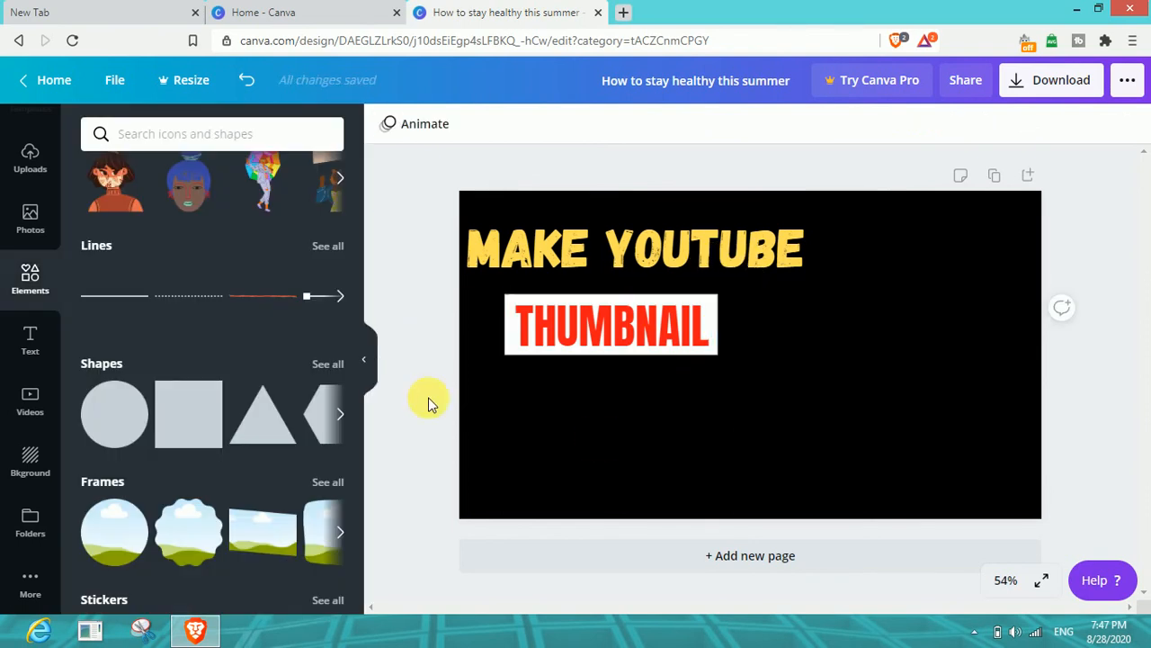
click(573, 420)
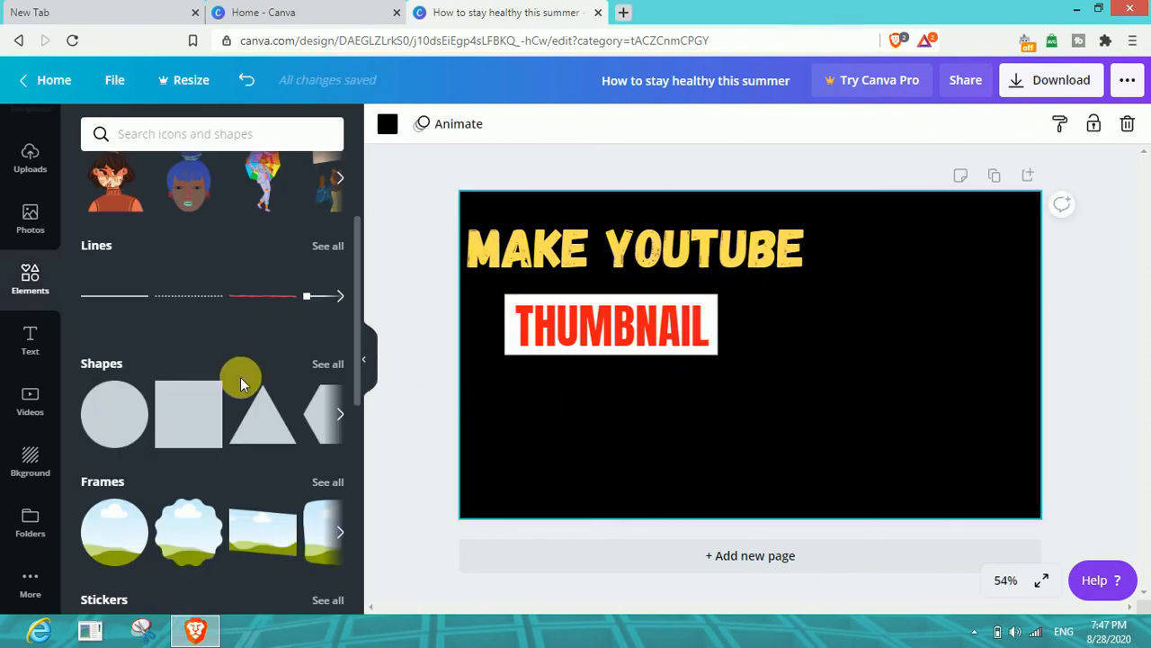
- Browse the available elements and search them for "youtube"
scroll(242, 381, up, 2)
scroll(261, 388, down, 5)
scroll(270, 392, up, 5)
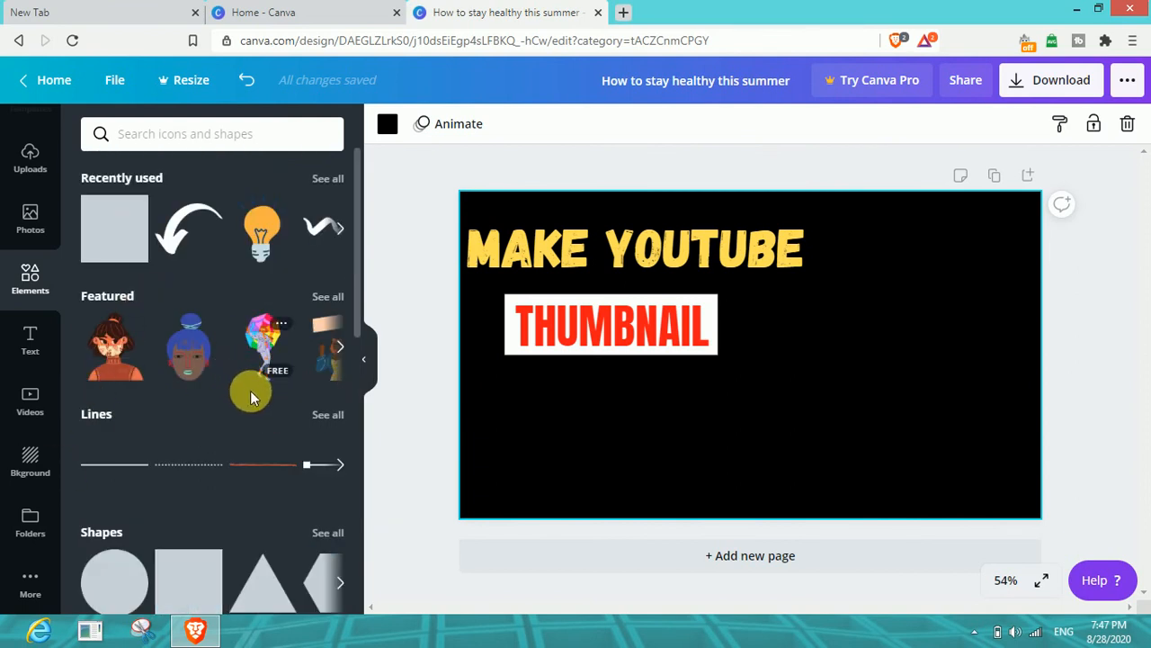
scroll(311, 324, down, 3)
scroll(319, 351, up, 3)
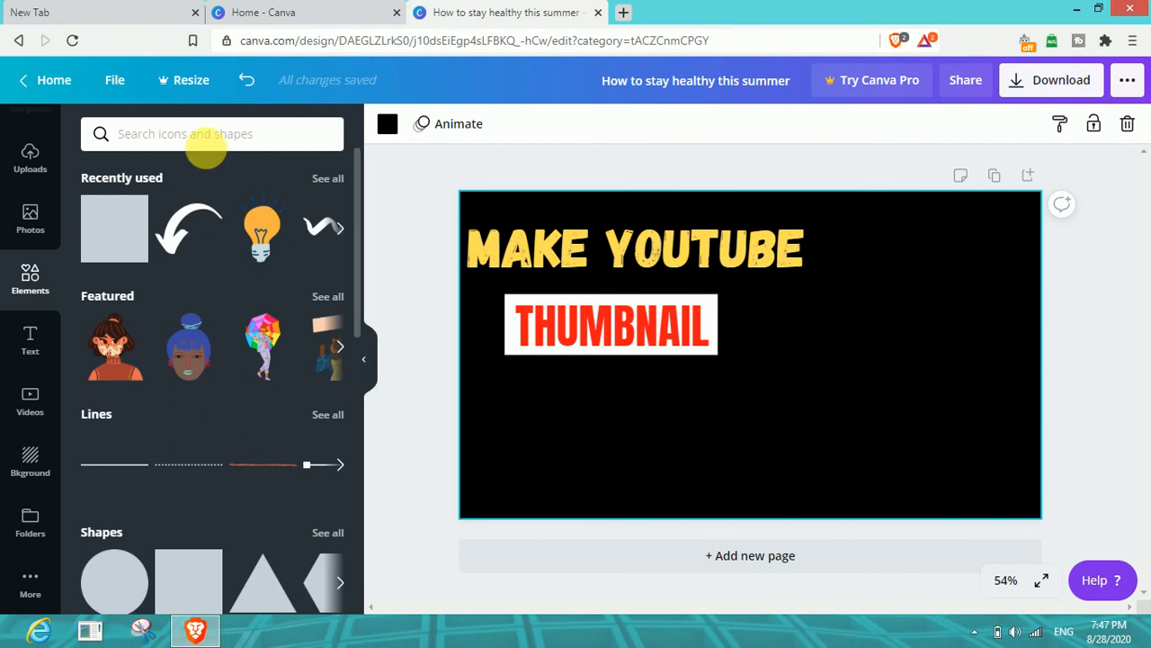
click(253, 153)
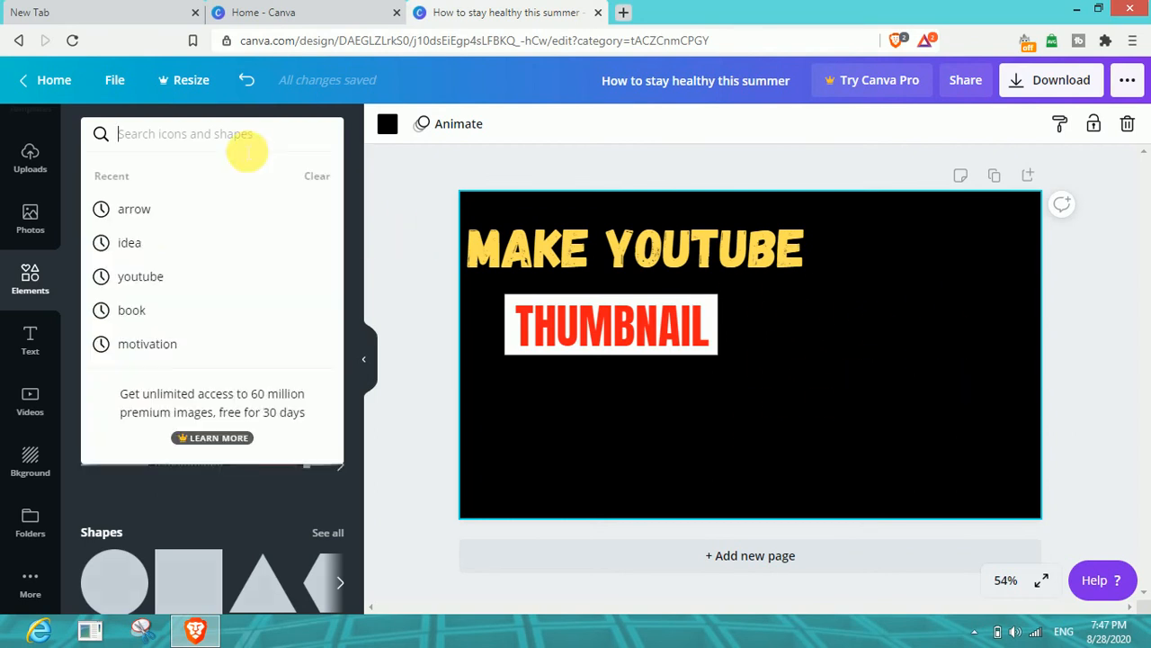
text(Yout)
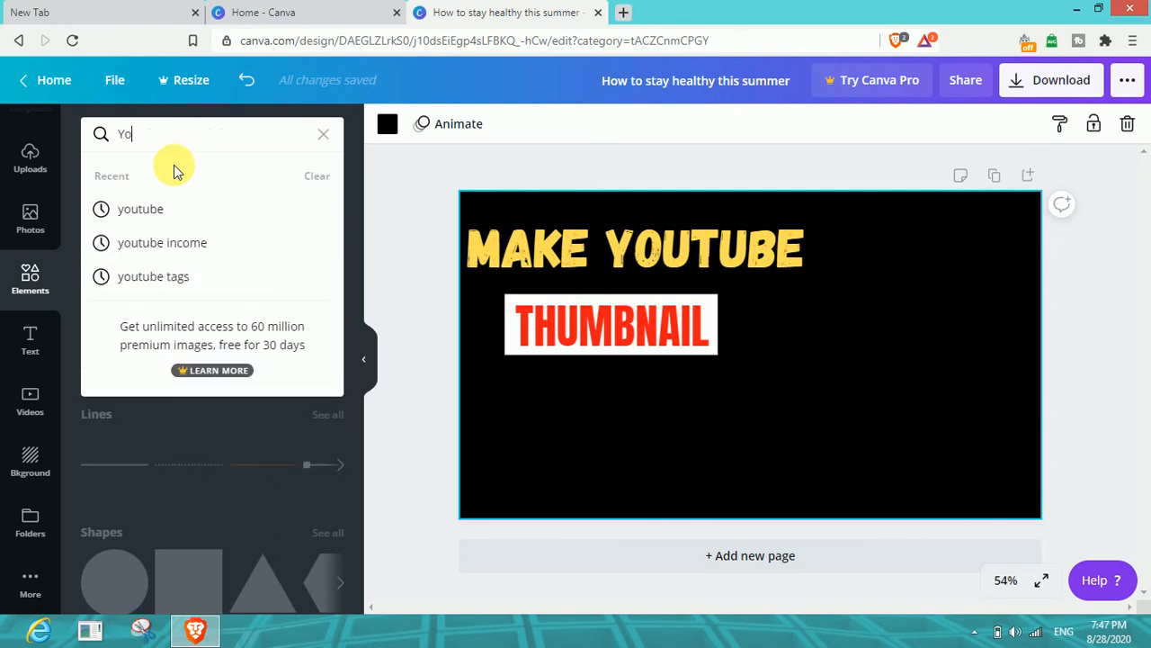
click(178, 216)
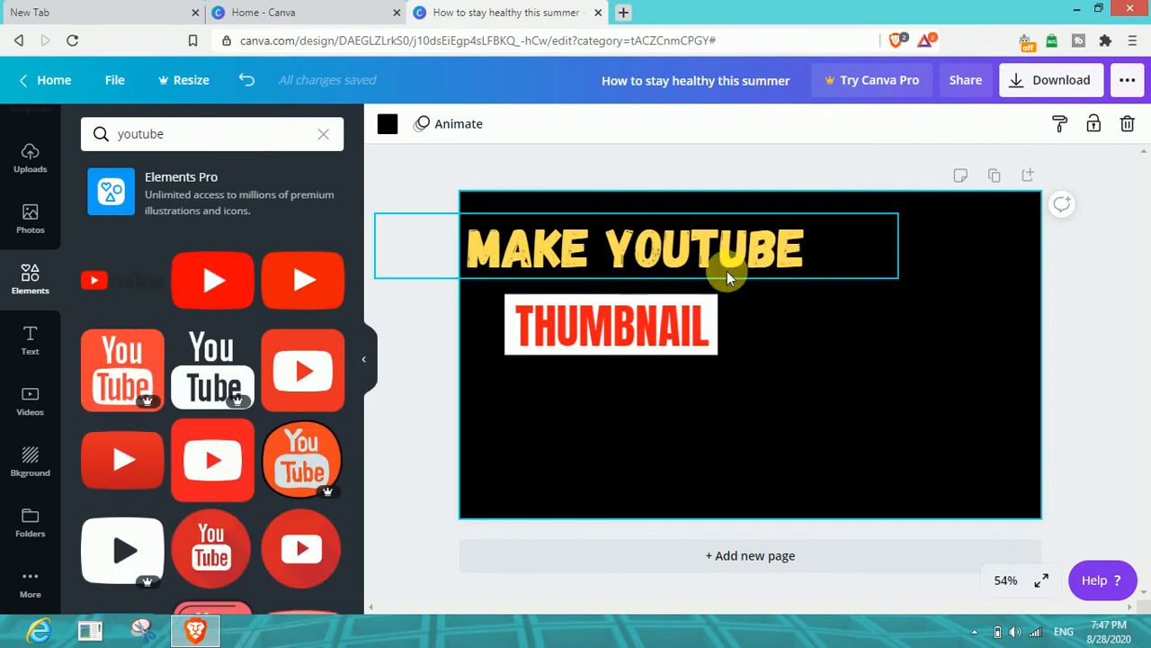
- Add a red YouTube play-button logo to the page, shrink it and place it beside the right end of the "THUMBNAIL" box
drag(205, 297, 874, 315)
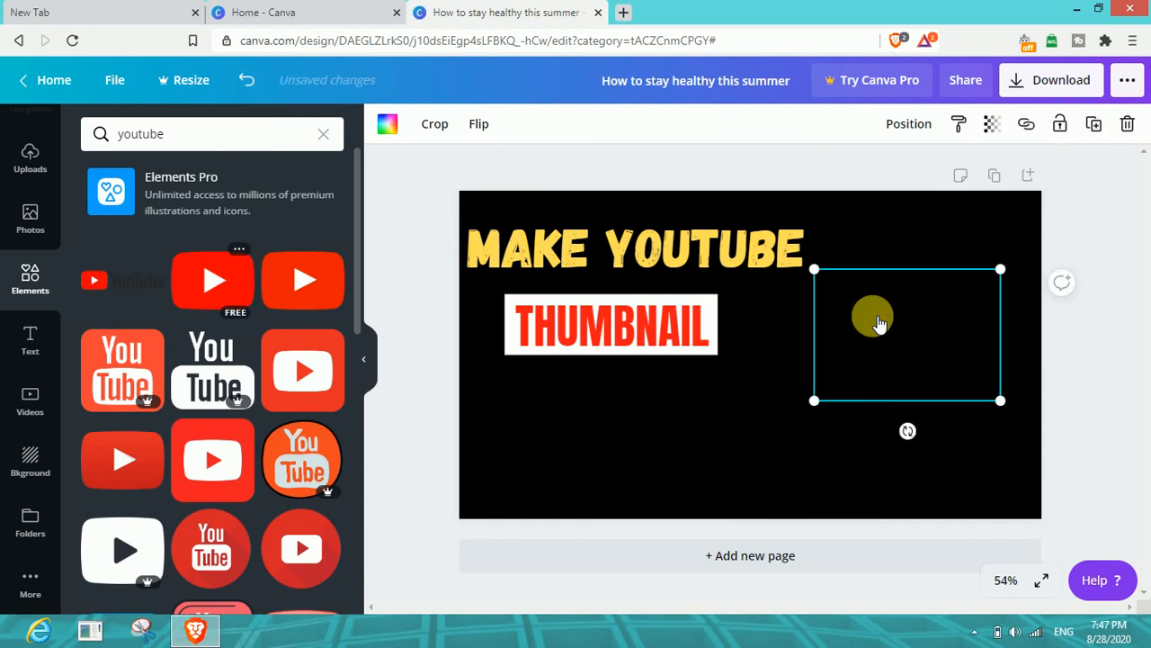
drag(833, 360, 808, 380)
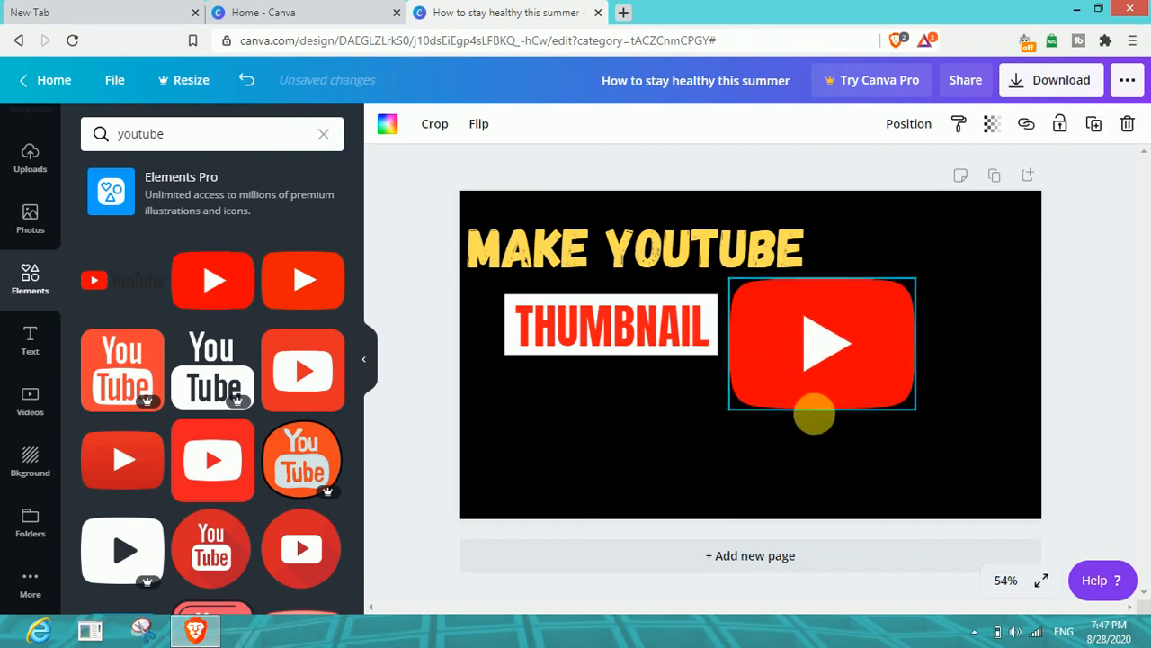
drag(918, 410, 799, 332)
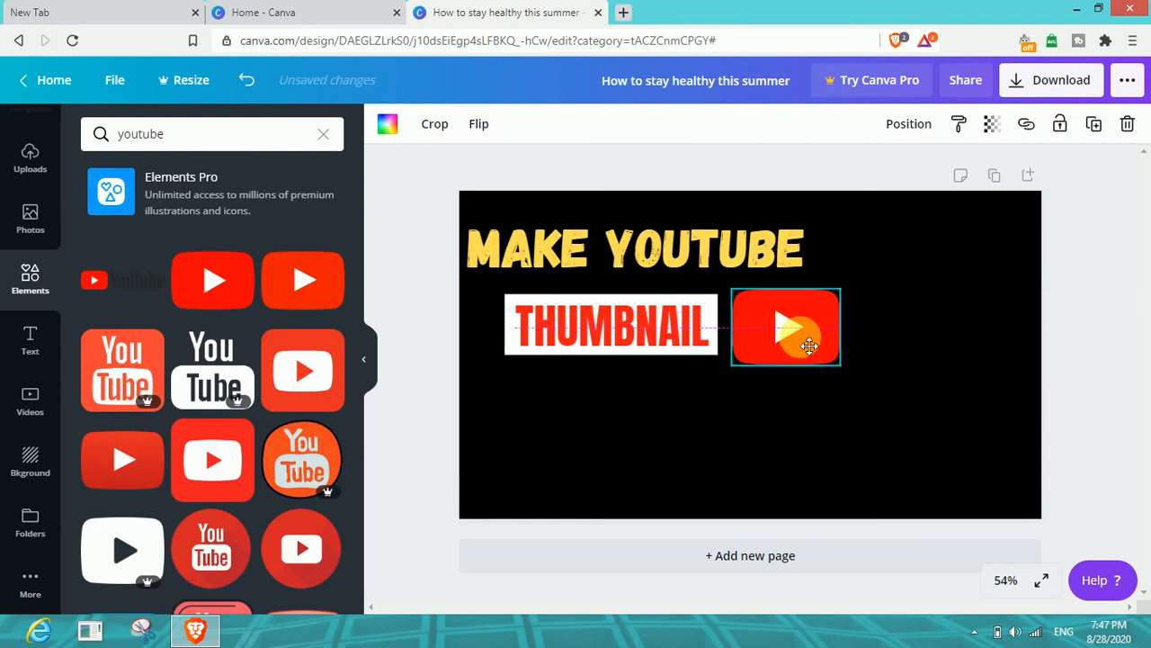
- Nudge the "MAKE YOUTUBE" heading slightly to the right above the "THUMBNAIL" box
click(616, 383)
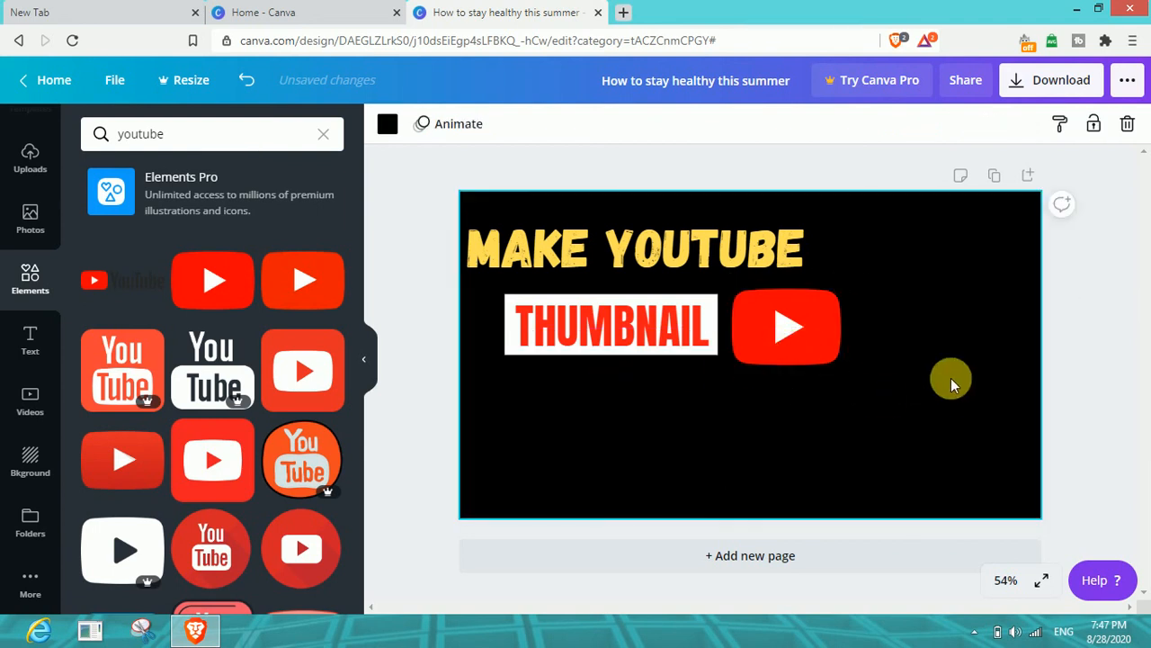
drag(563, 241, 579, 243)
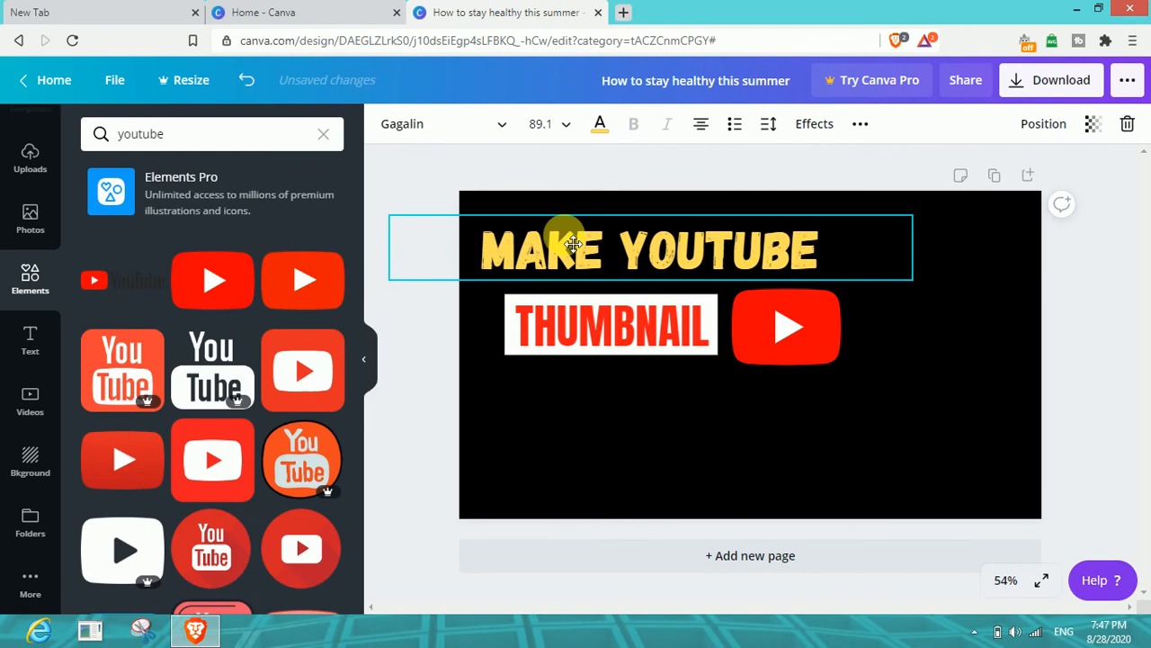
click(646, 424)
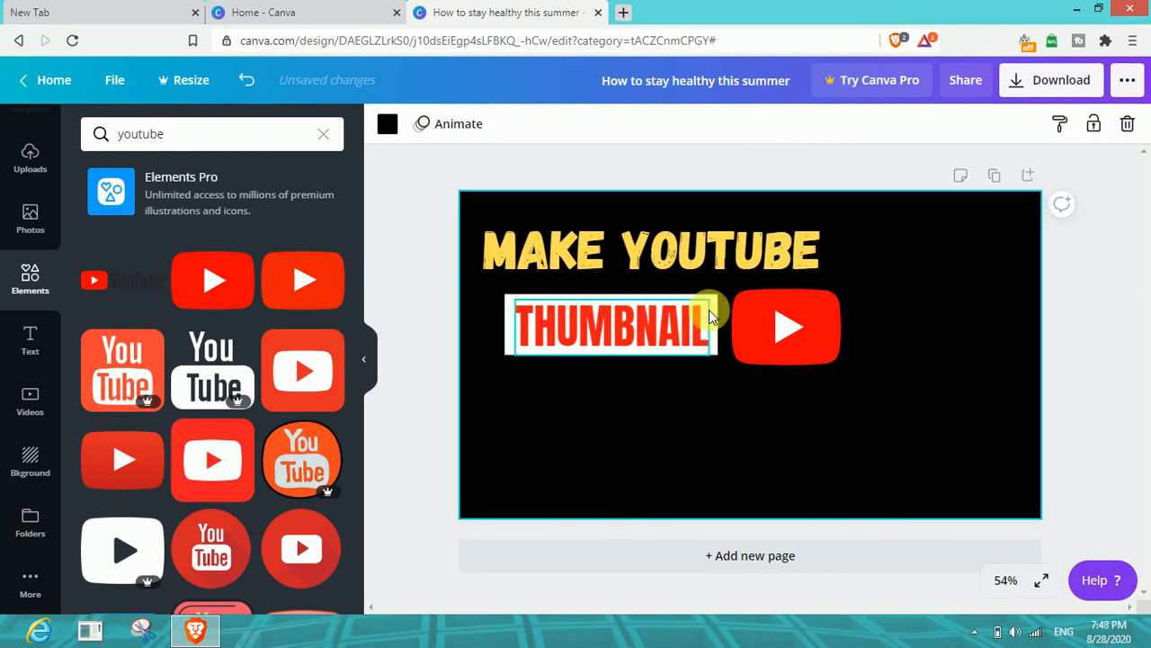
click(428, 337)
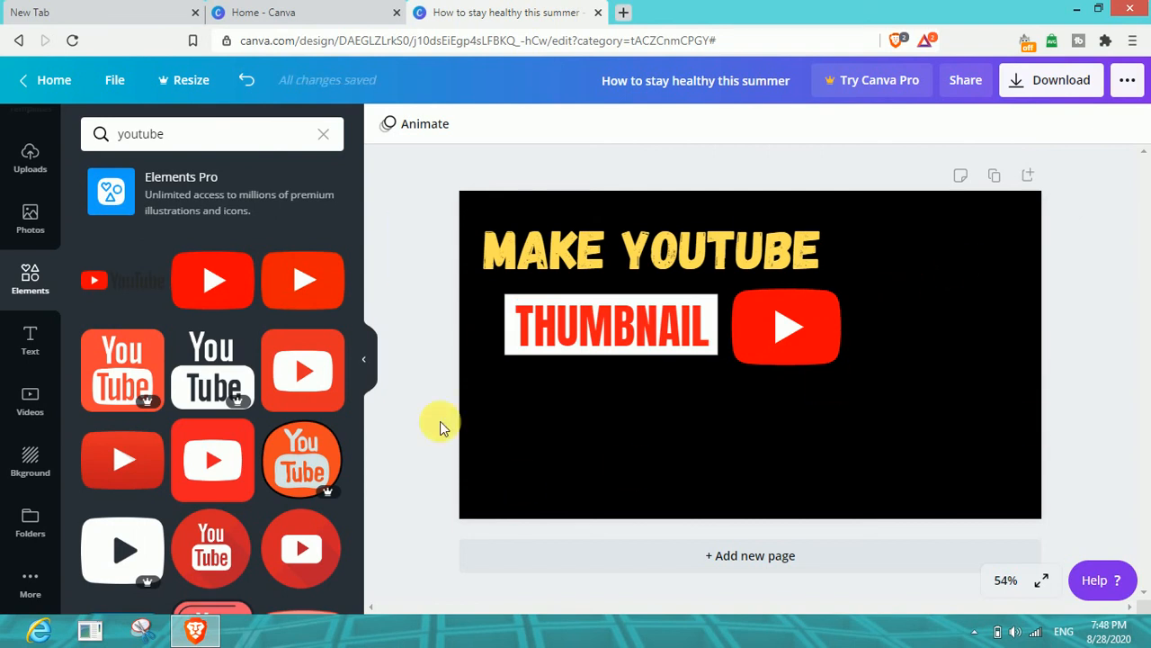
- Upload the cutout image "new-removebg-preview (2)" from New folder (2) on New Volume (F:)
click(33, 230)
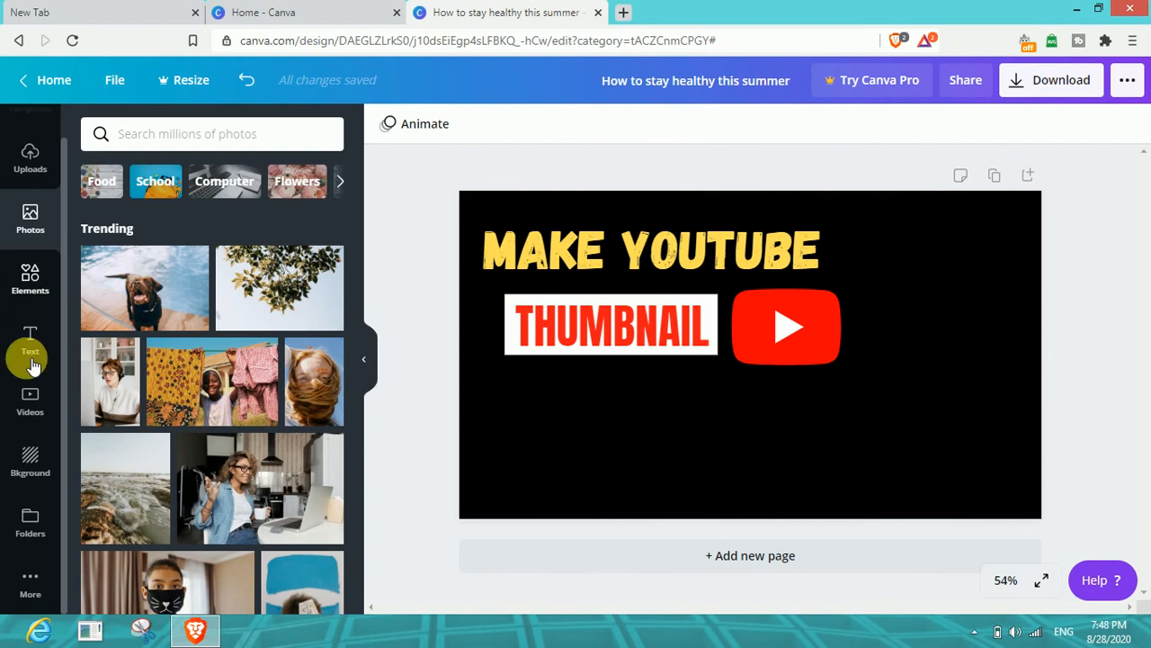
click(39, 169)
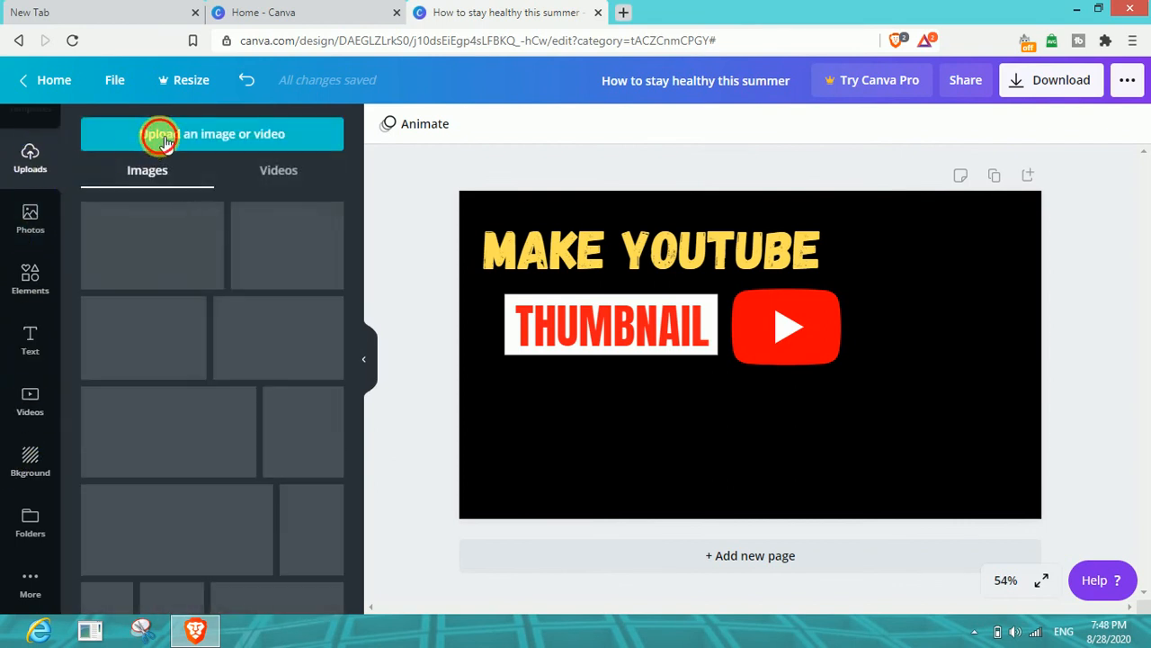
click(160, 136)
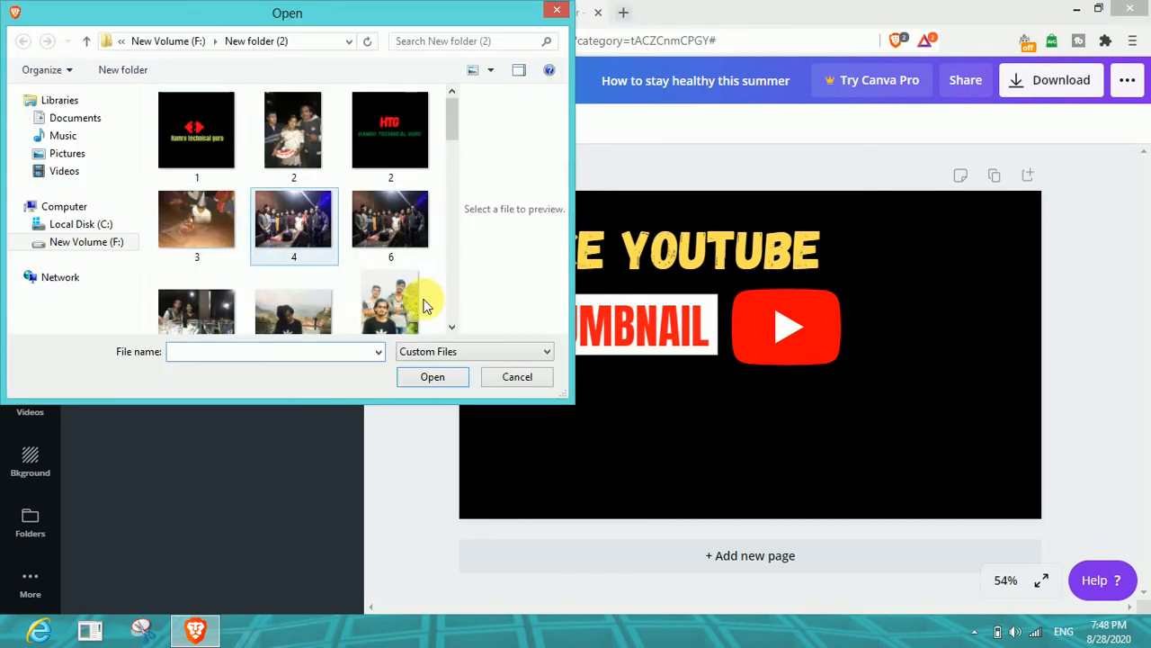
drag(455, 141, 457, 258)
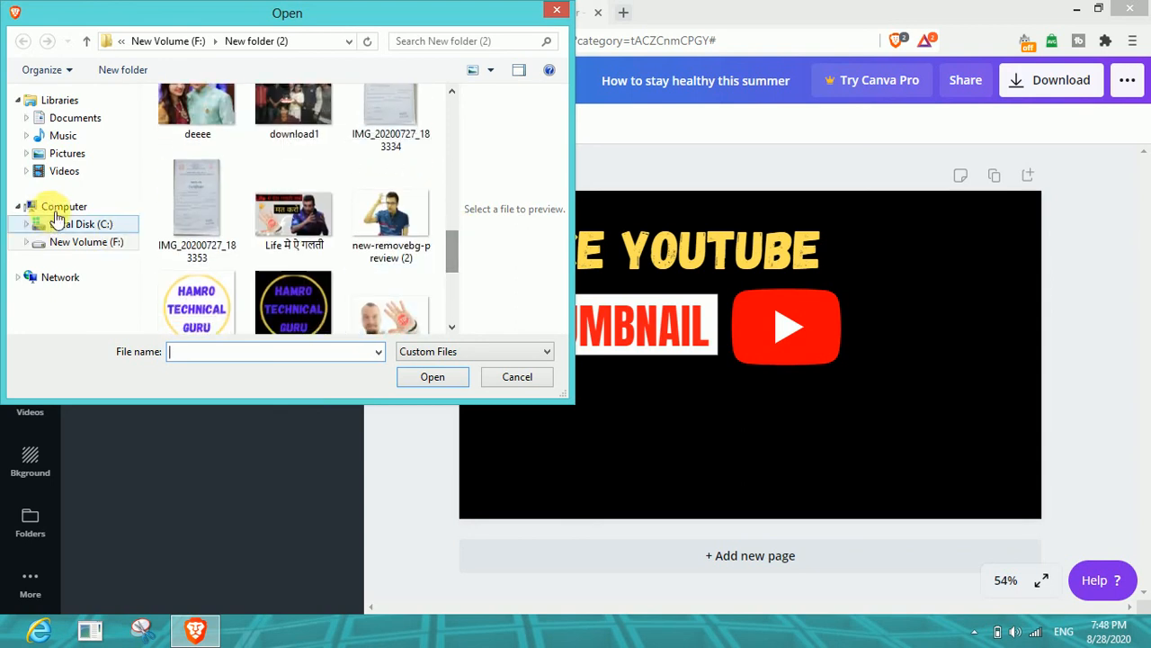
click(59, 178)
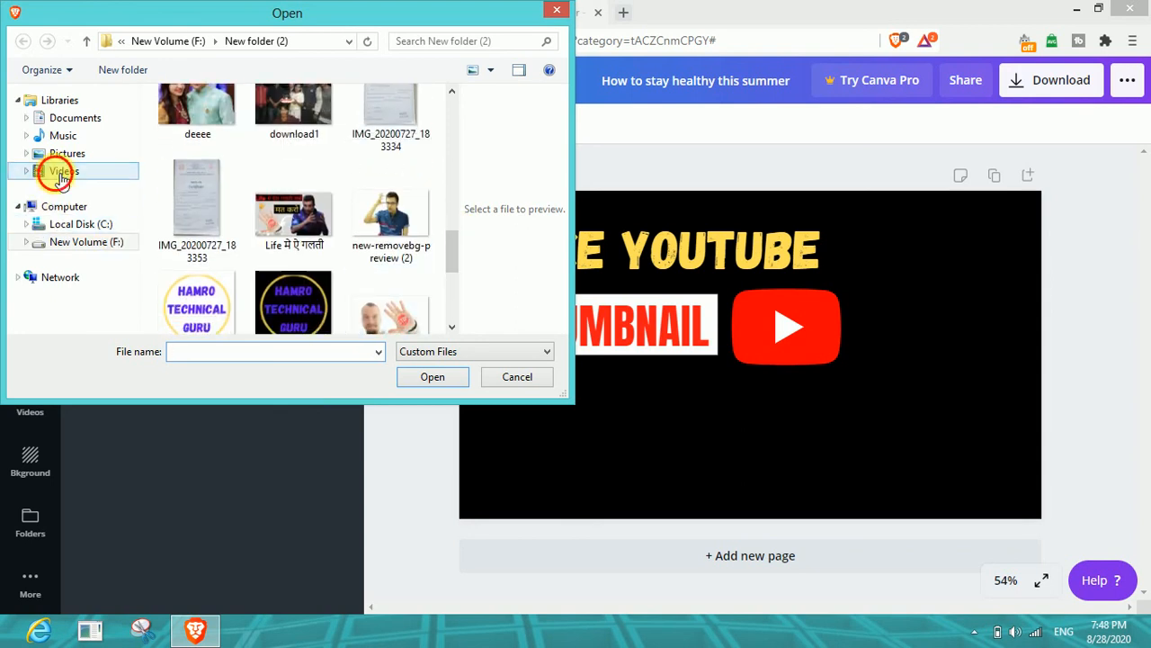
click(23, 41)
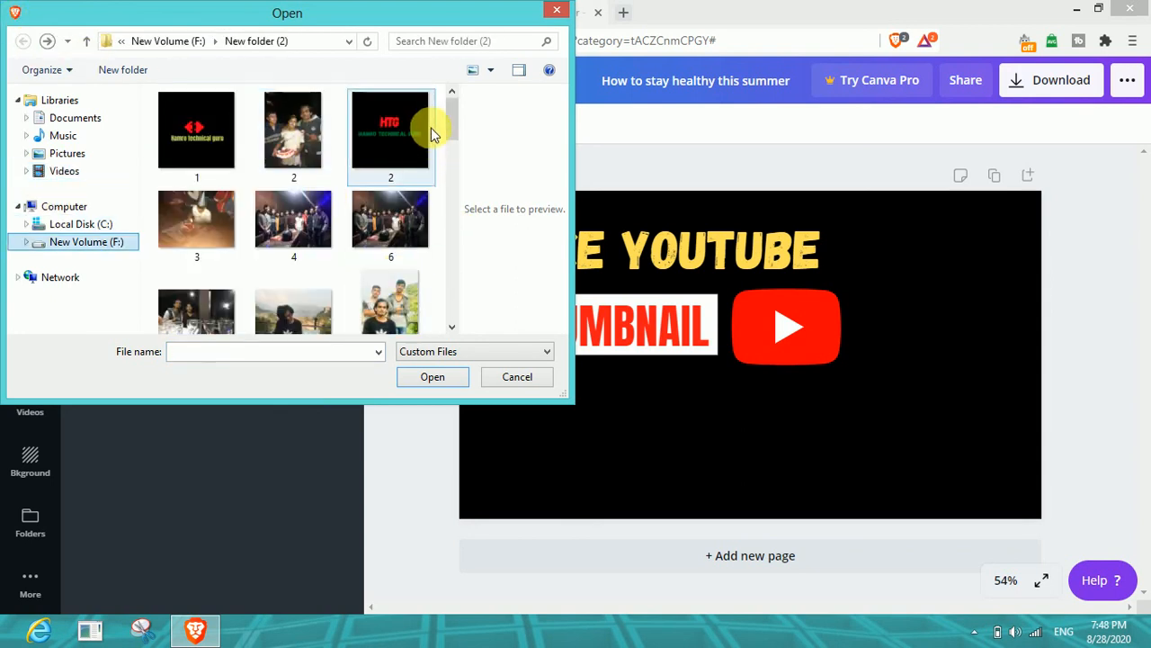
drag(446, 110, 452, 234)
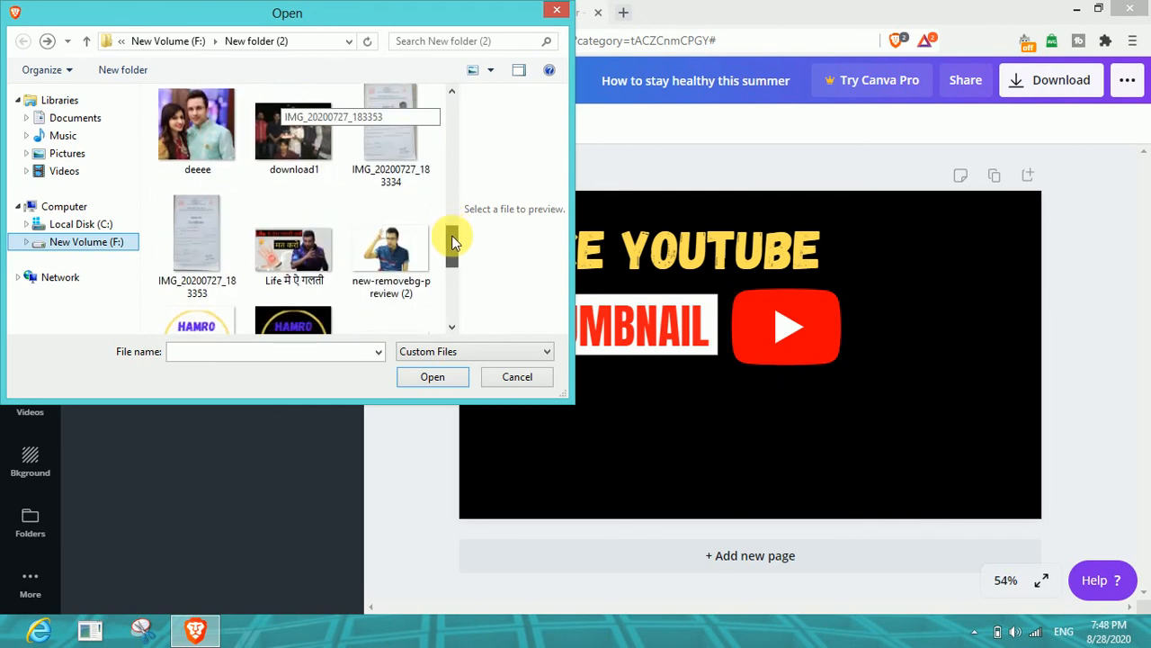
click(352, 256)
click(435, 376)
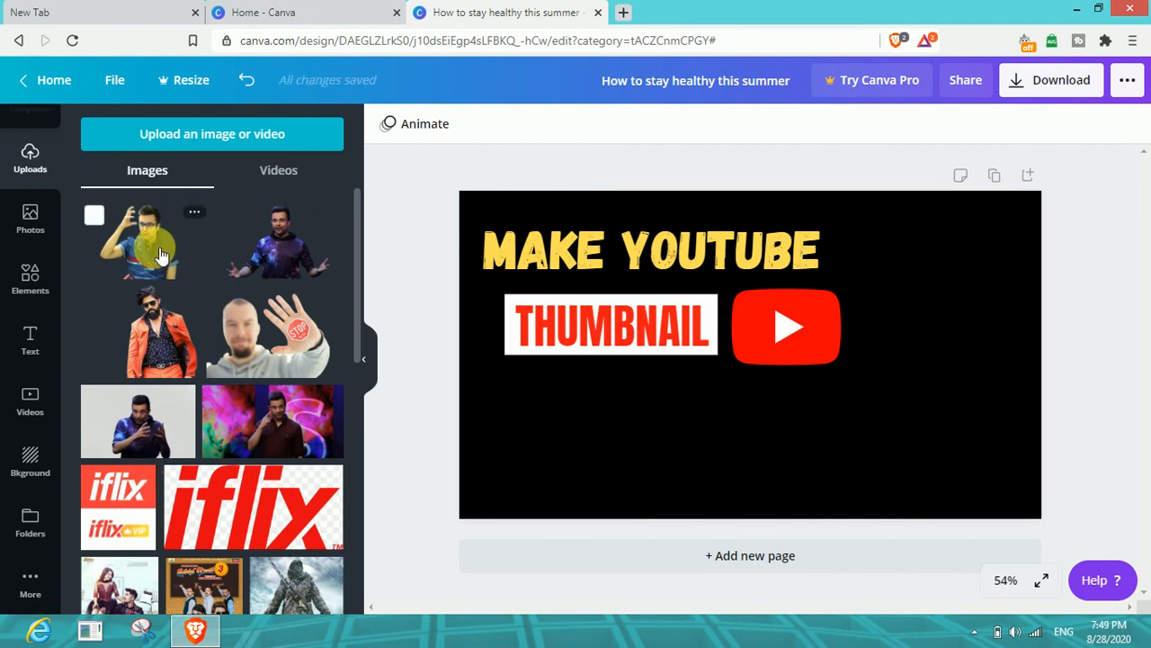
- Place the uploaded cutout of the man with glasses on the page's right side and enlarge it to about 685 px high
drag(184, 252, 314, 255)
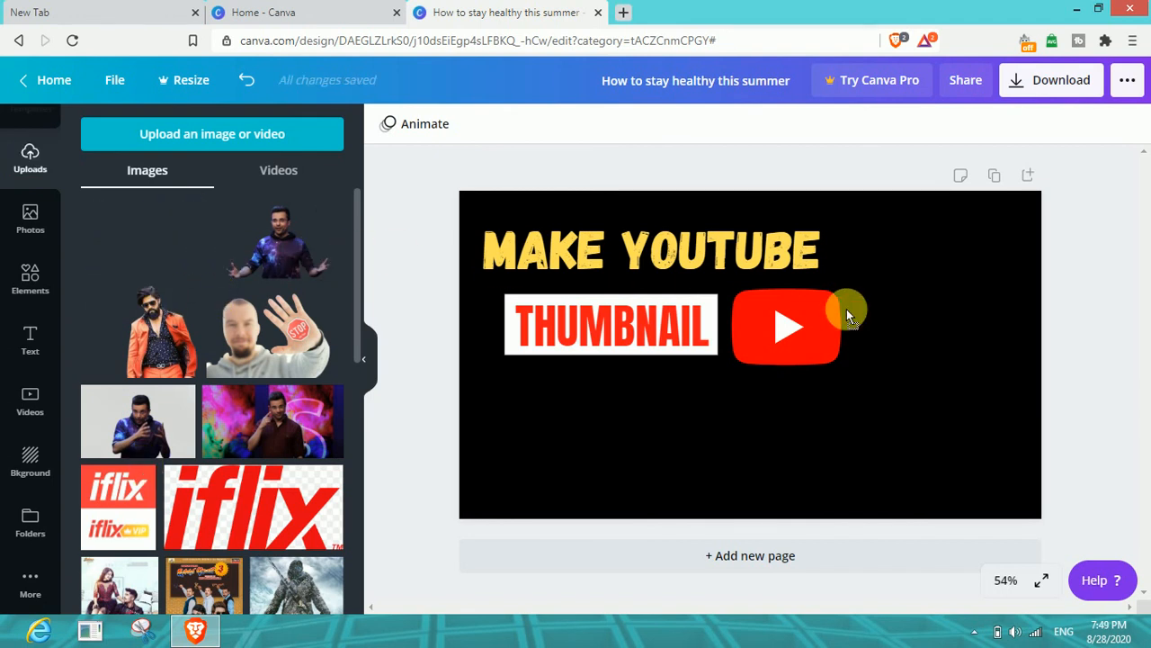
drag(378, 259, 887, 334)
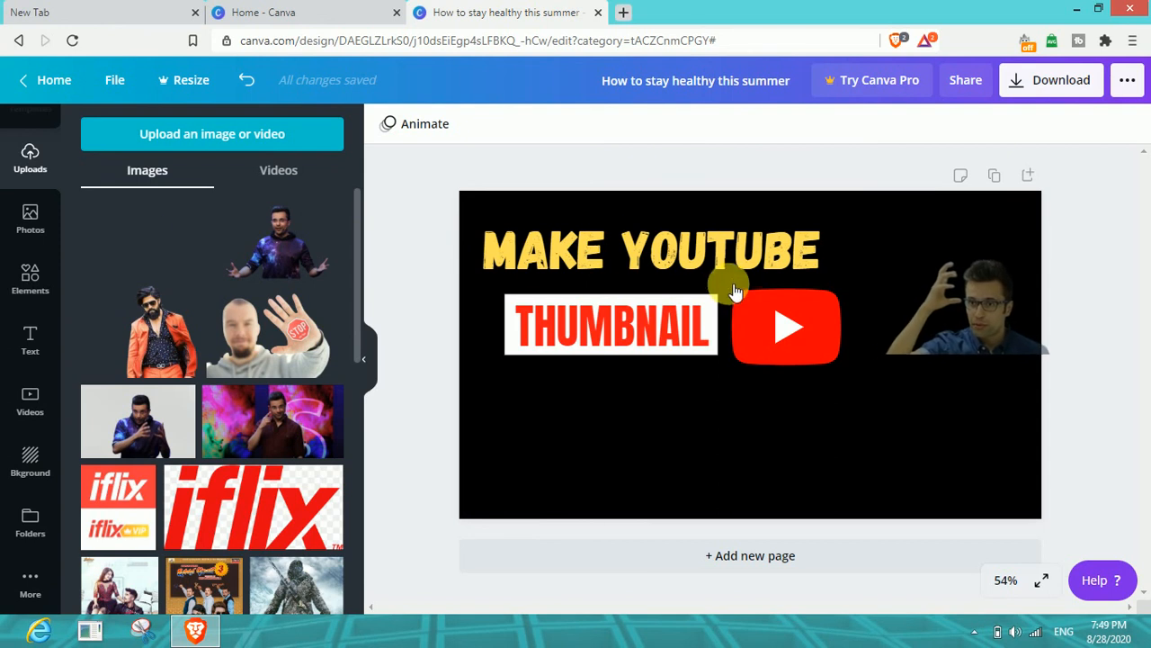
drag(1039, 290, 918, 291)
drag(942, 399, 893, 531)
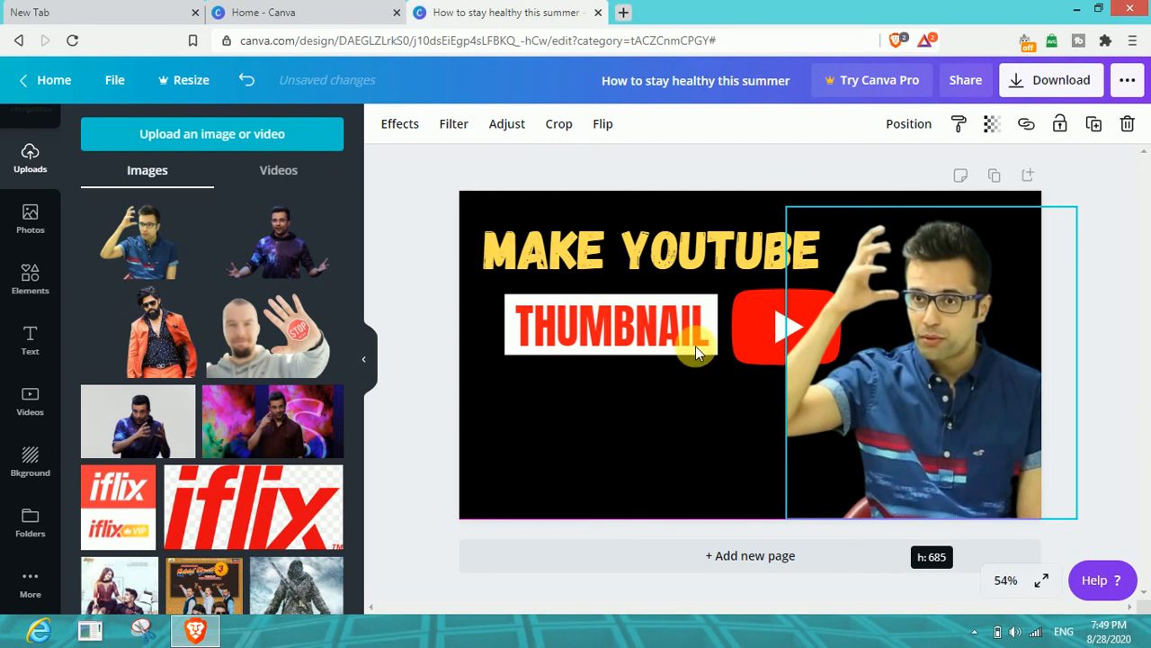
drag(696, 351, 688, 341)
drag(793, 346, 796, 342)
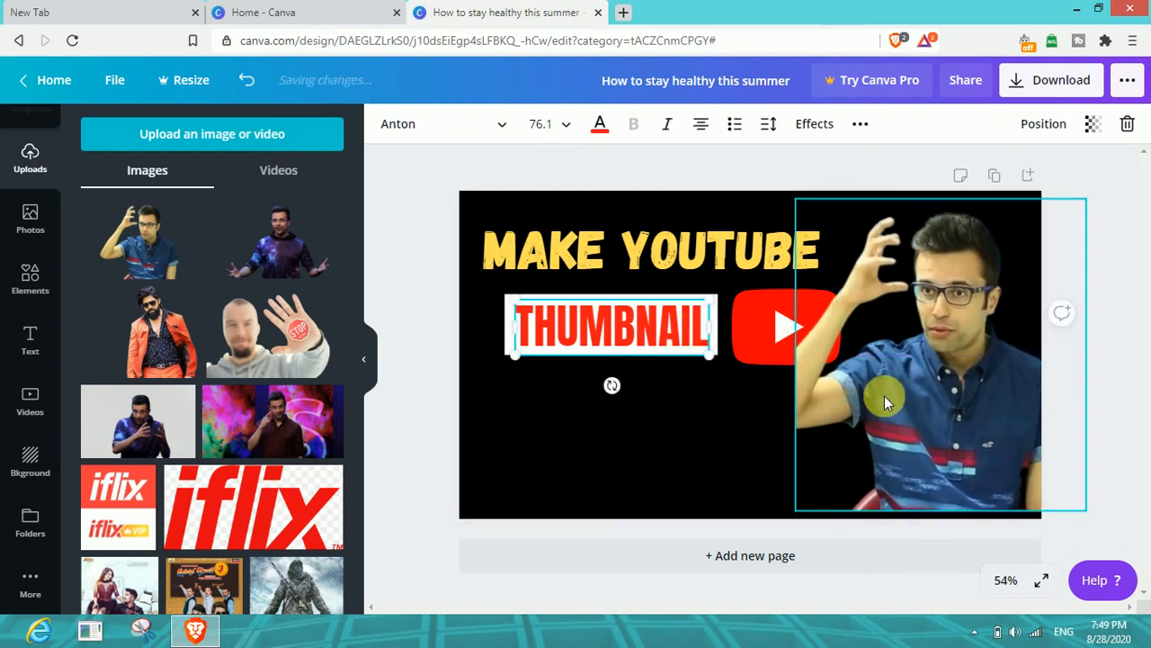
- Move the YouTube logo below the "THUMBNAIL" box, align the man's photo to the page's right edge and crop it to about 497 × 667 px
drag(756, 332, 630, 425)
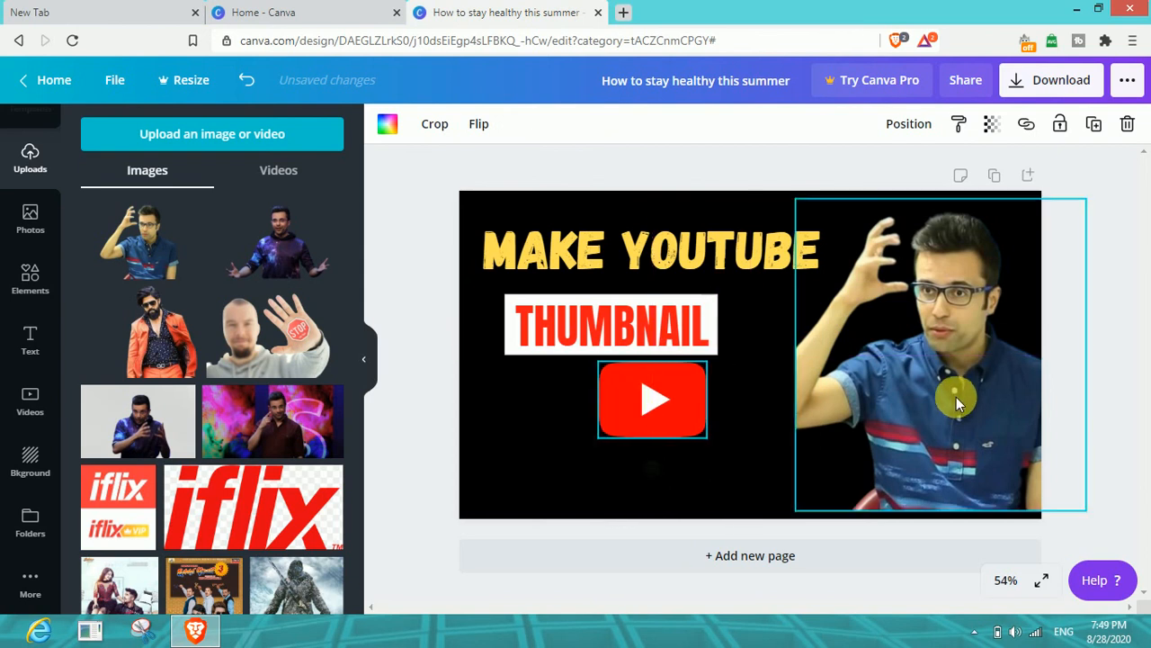
mouse_move(950, 398)
mouse_down()
mouse_move(956, 405)
mouse_move(930, 398)
mouse_up()
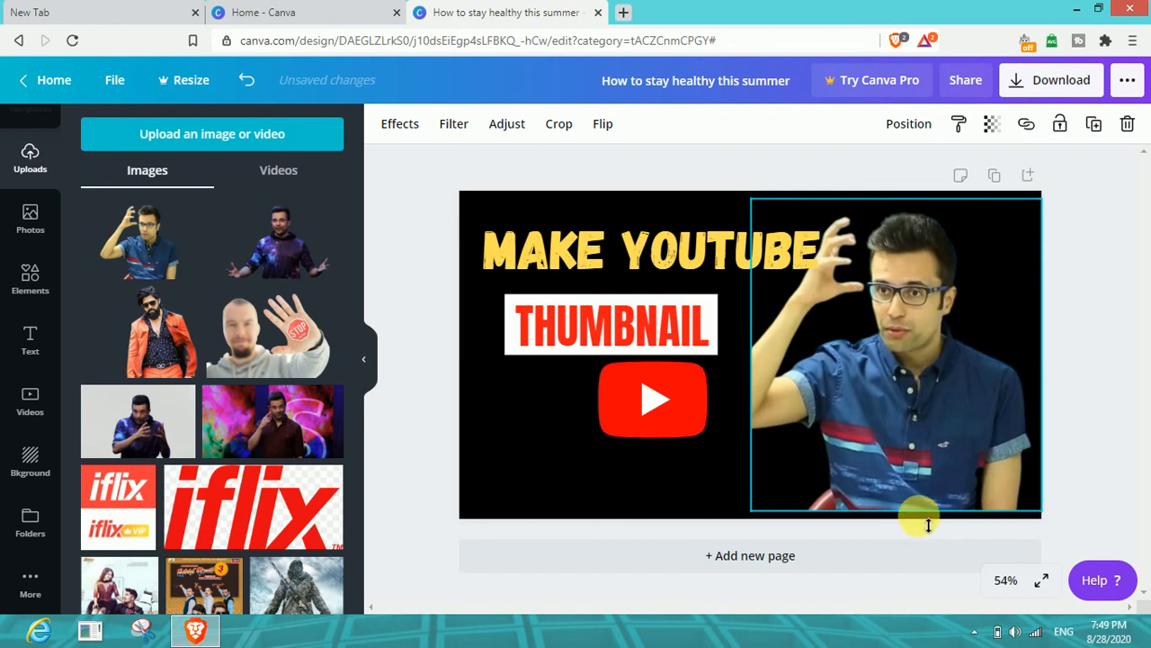
drag(751, 511, 858, 469)
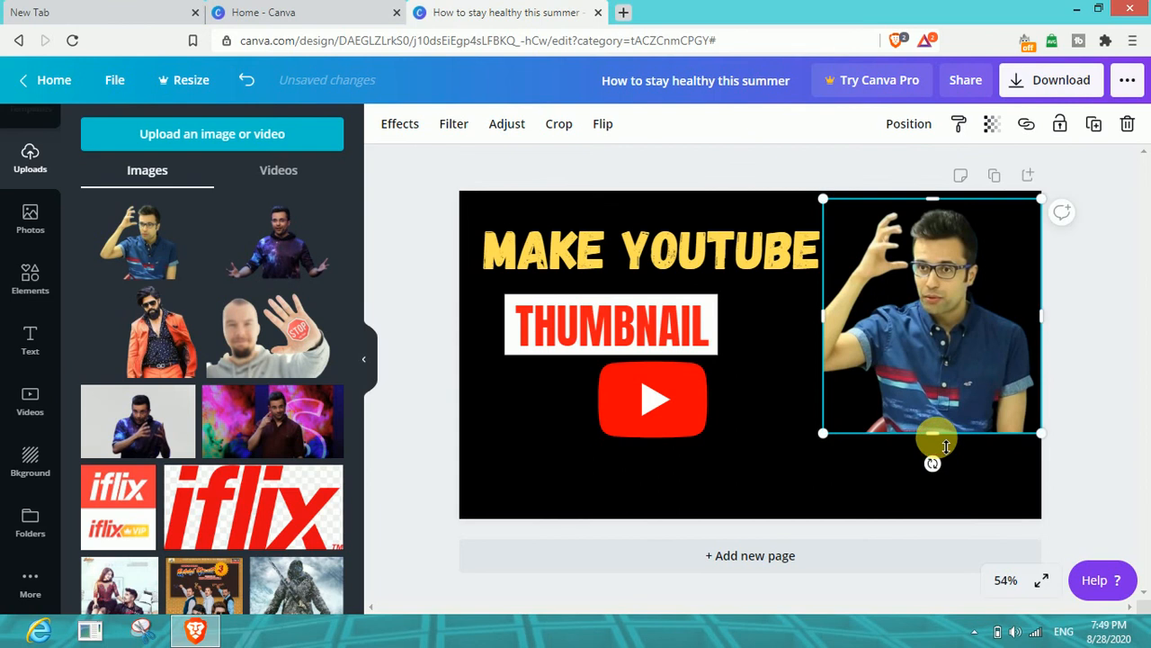
drag(932, 506, 862, 378)
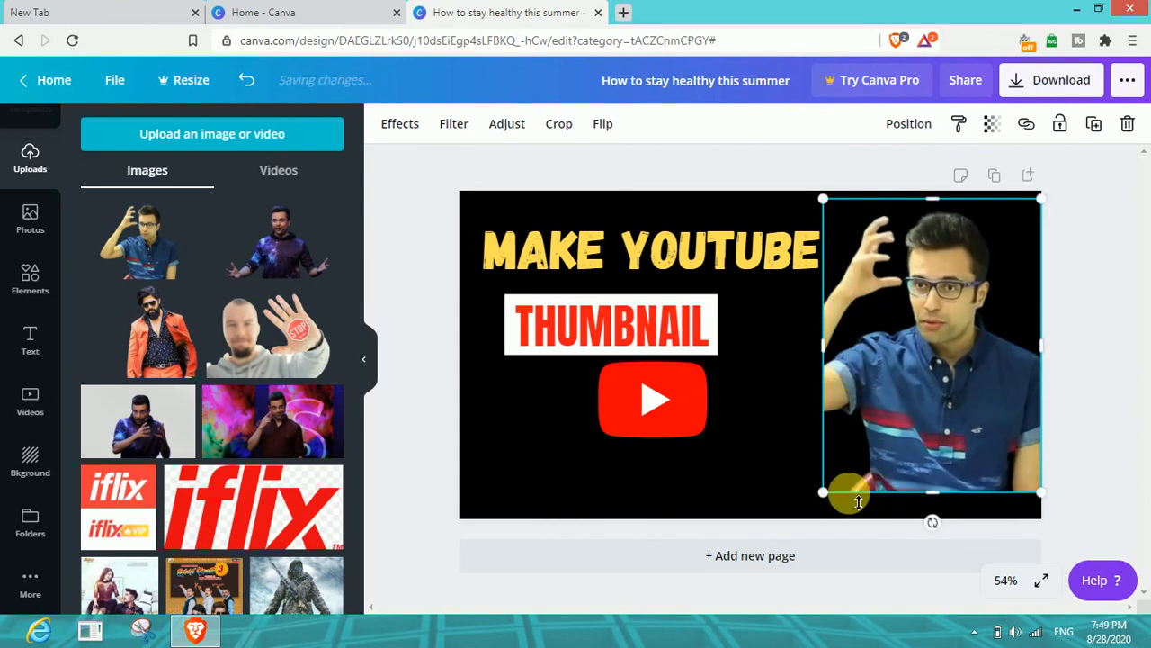
drag(814, 497, 814, 500)
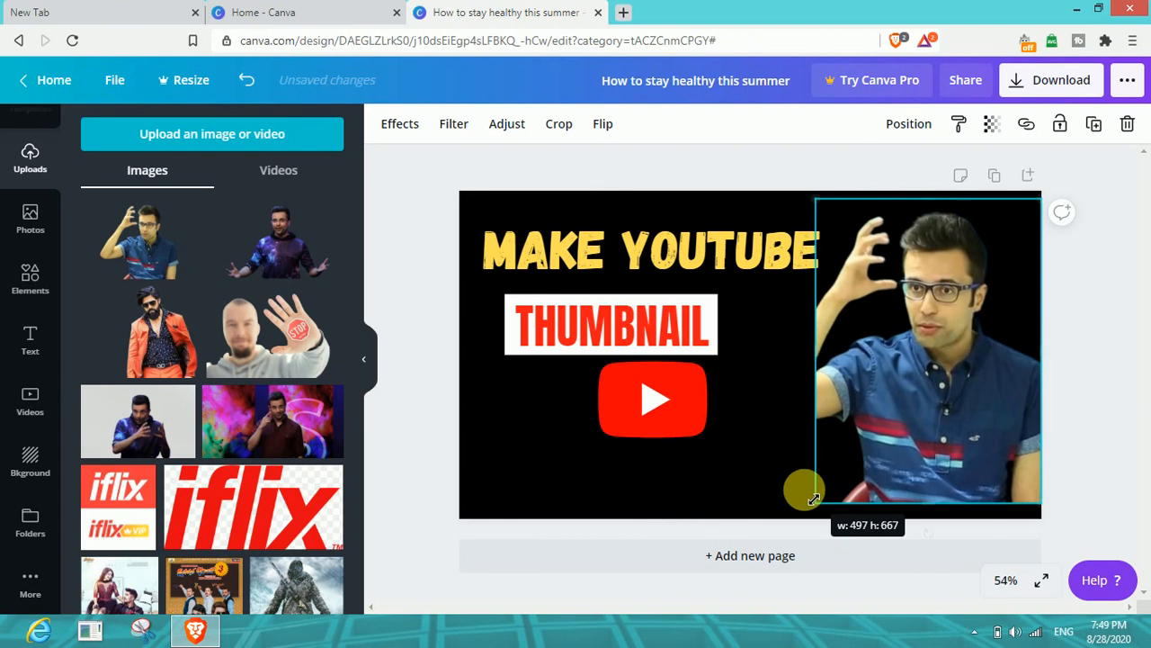
- Shift the man's photo left and down near the page's bottom edge, and position the YouTube logo under the right part of the "THUMBNAIL" box
drag(666, 405, 729, 416)
click(915, 388)
mouse_move(913, 388)
mouse_down()
mouse_move(922, 397)
mouse_move(894, 401)
mouse_move(896, 416)
mouse_move(899, 402)
mouse_up()
click(430, 417)
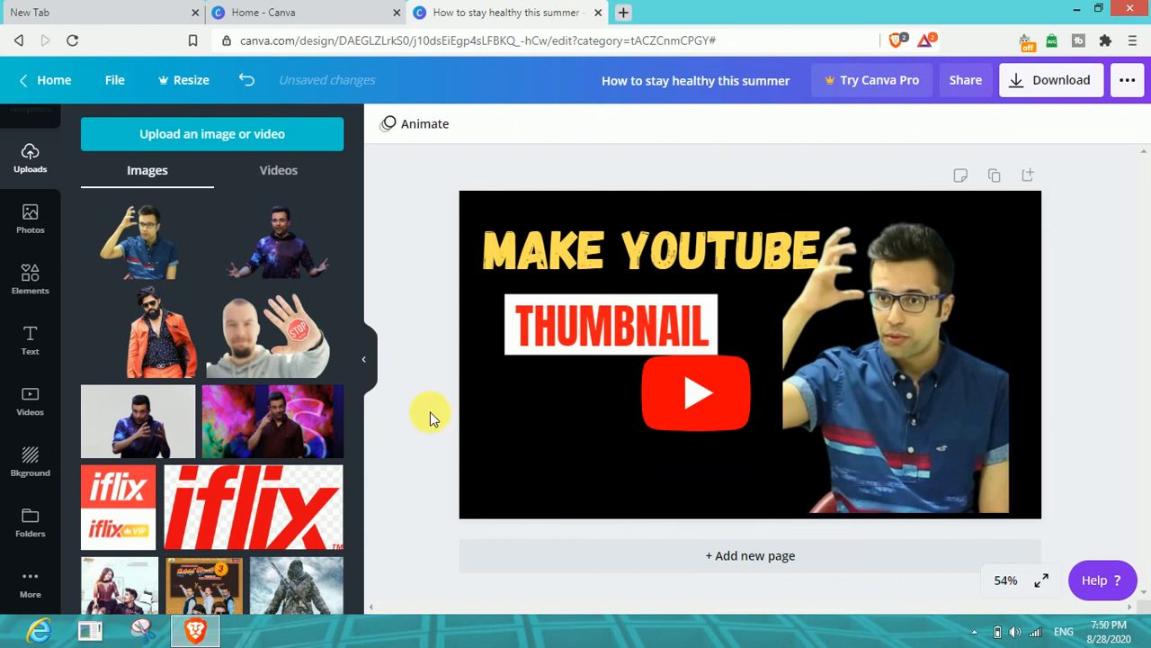
drag(694, 411, 708, 421)
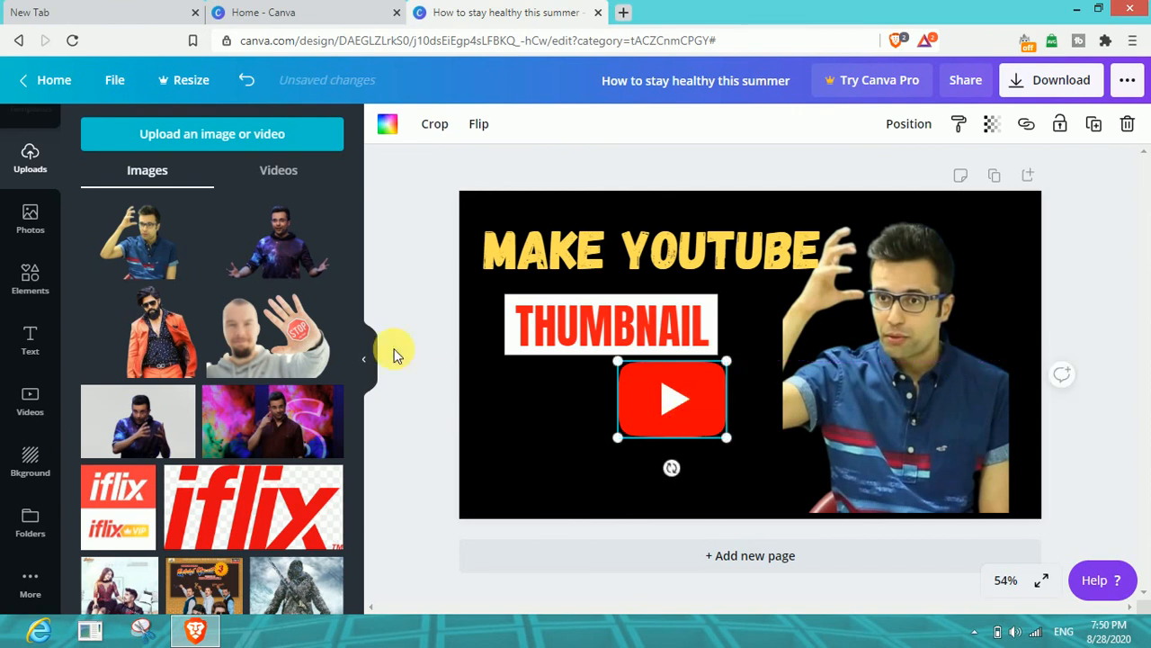
click(393, 354)
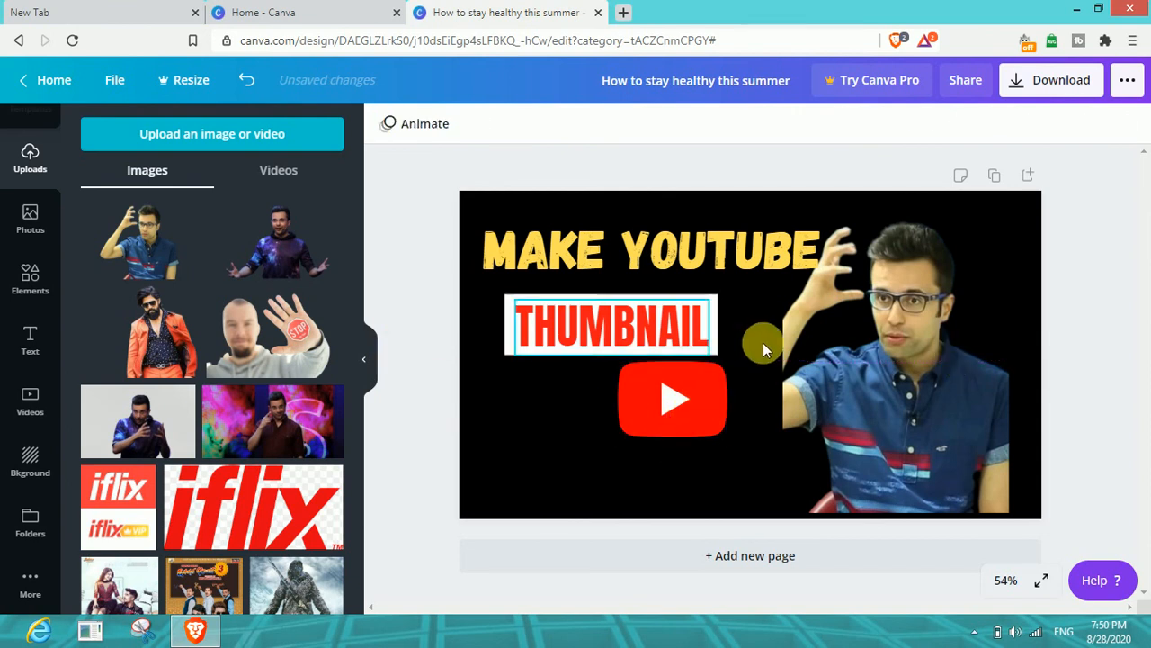
- Browse the YouTube elements and the trending photos for further material
click(38, 284)
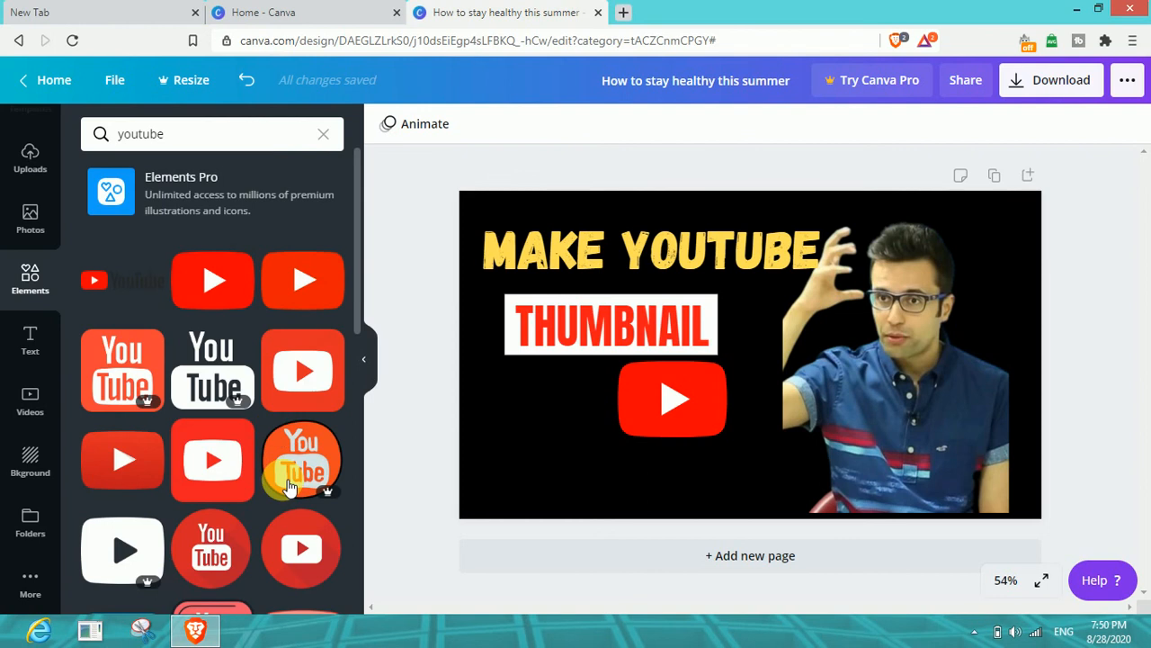
scroll(291, 483, down, 5)
scroll(261, 378, up, 10)
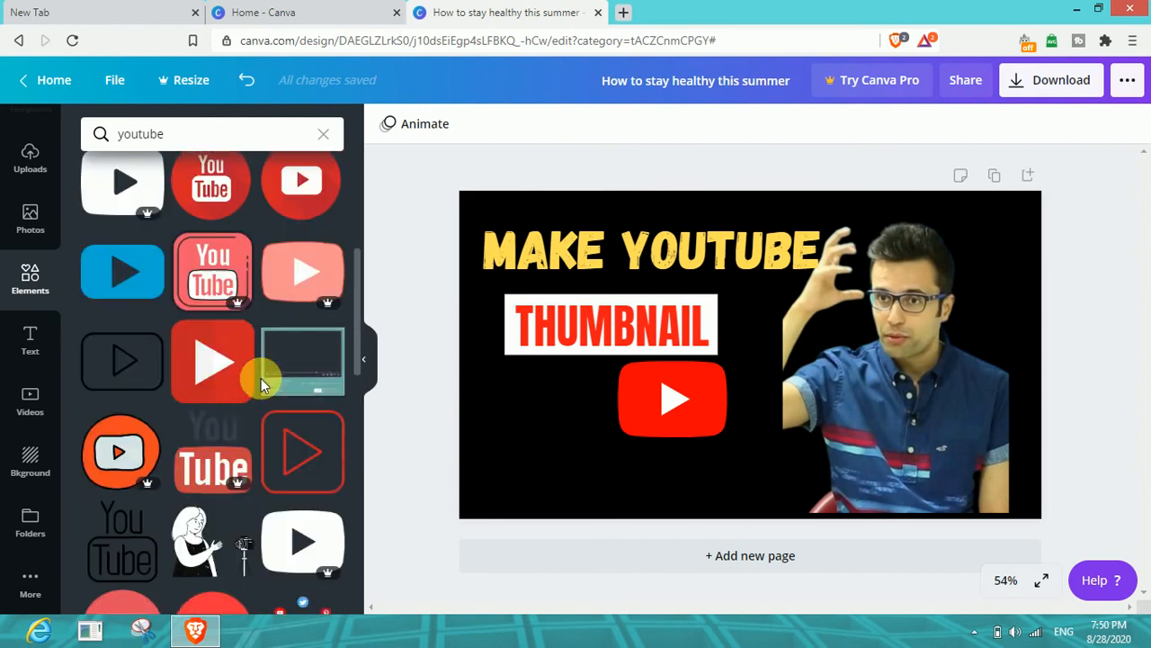
click(31, 215)
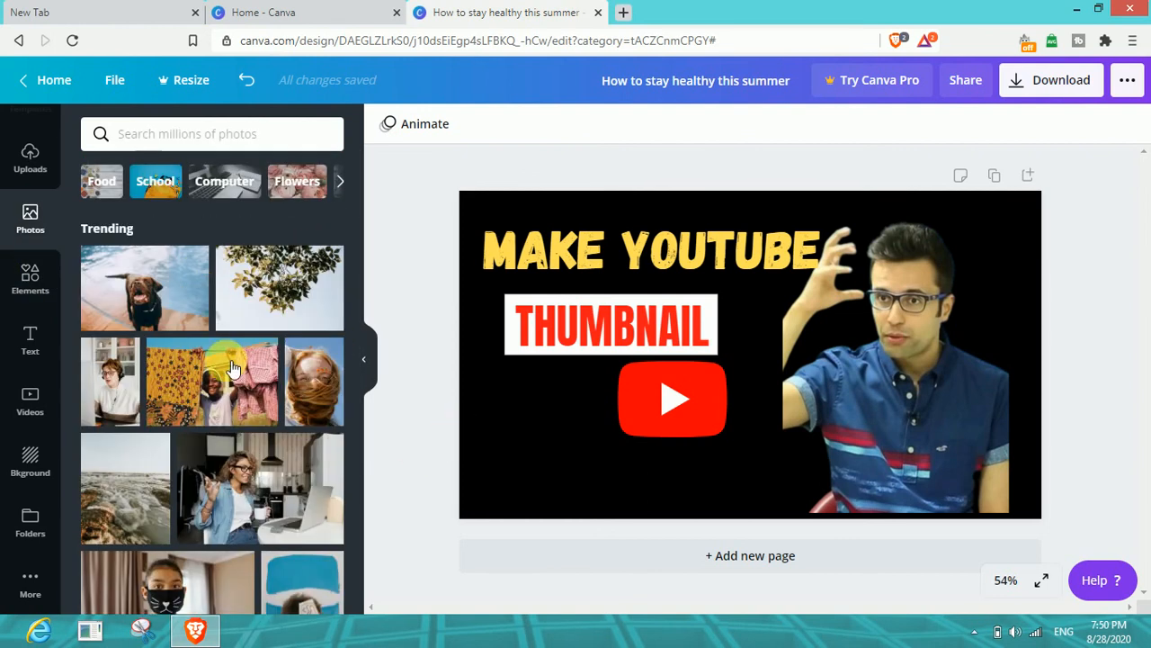
scroll(223, 342, down, 10)
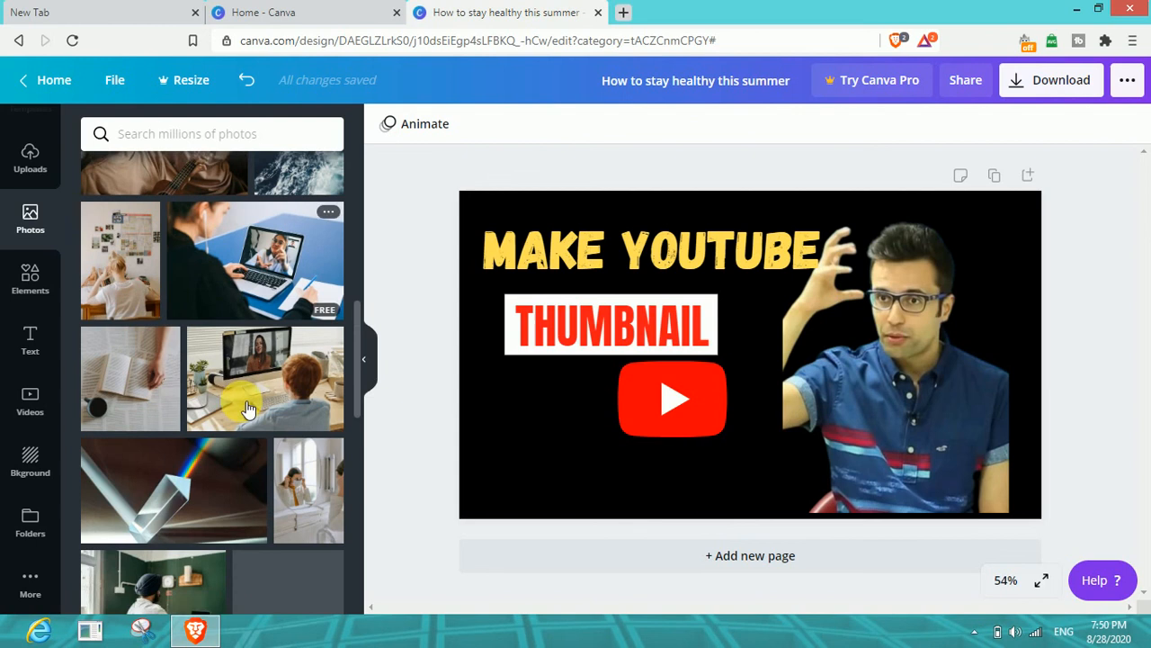
click(27, 335)
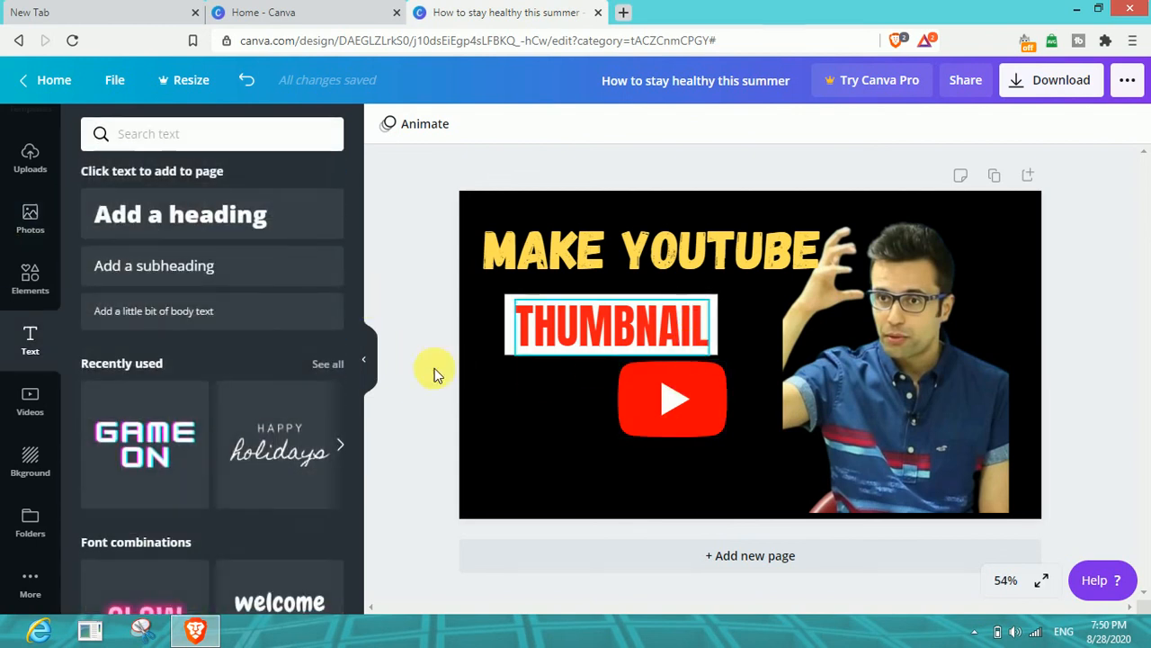
click(185, 213)
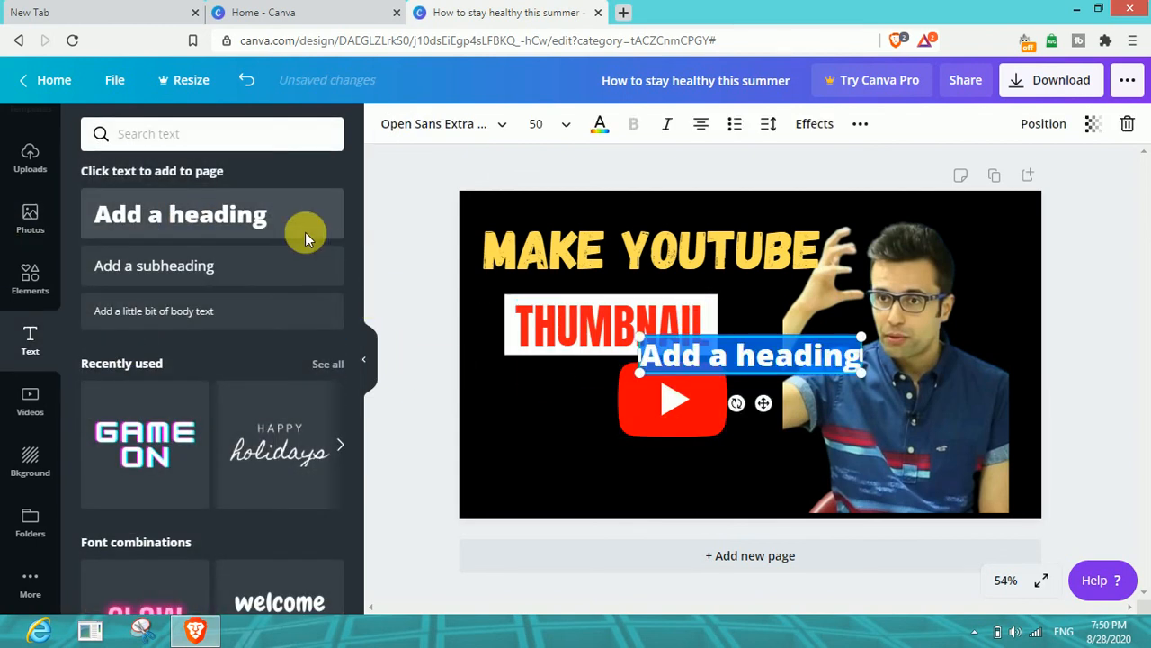
click(521, 456)
click(753, 362)
right_click(756, 362)
click(720, 477)
click(756, 354)
right_click(769, 354)
click(735, 453)
click(761, 405)
click(760, 380)
right_click(761, 405)
click(803, 401)
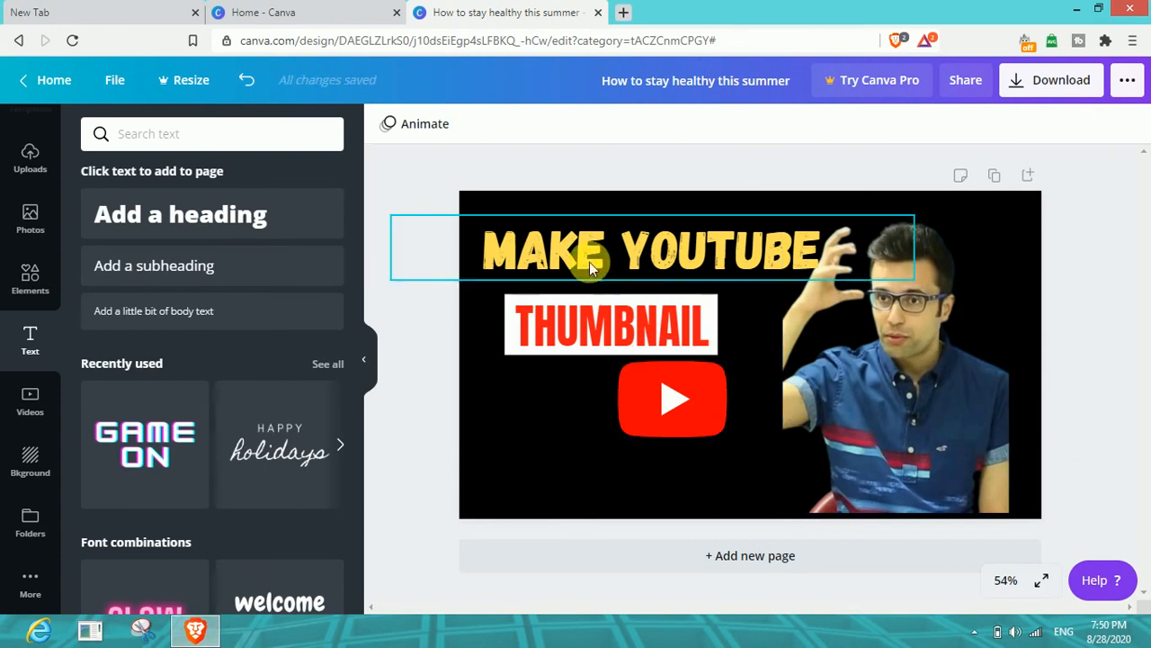
- Move the "MAKE YOUTUBE" heading straight up to the page's top edge
drag(586, 247, 585, 221)
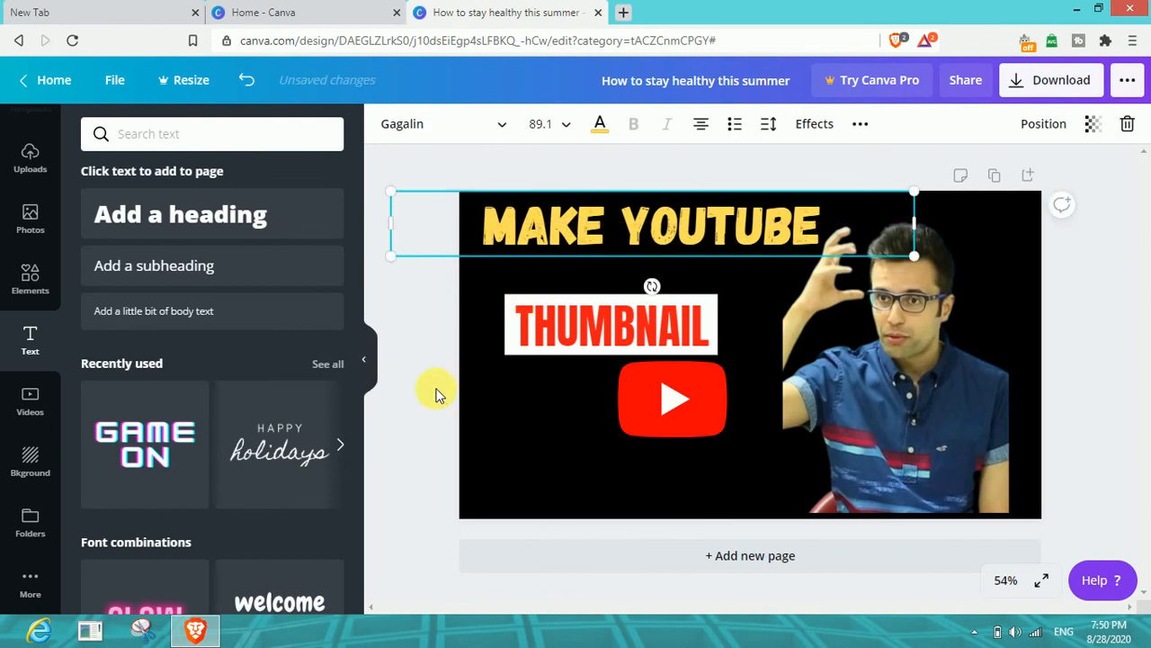
click(436, 394)
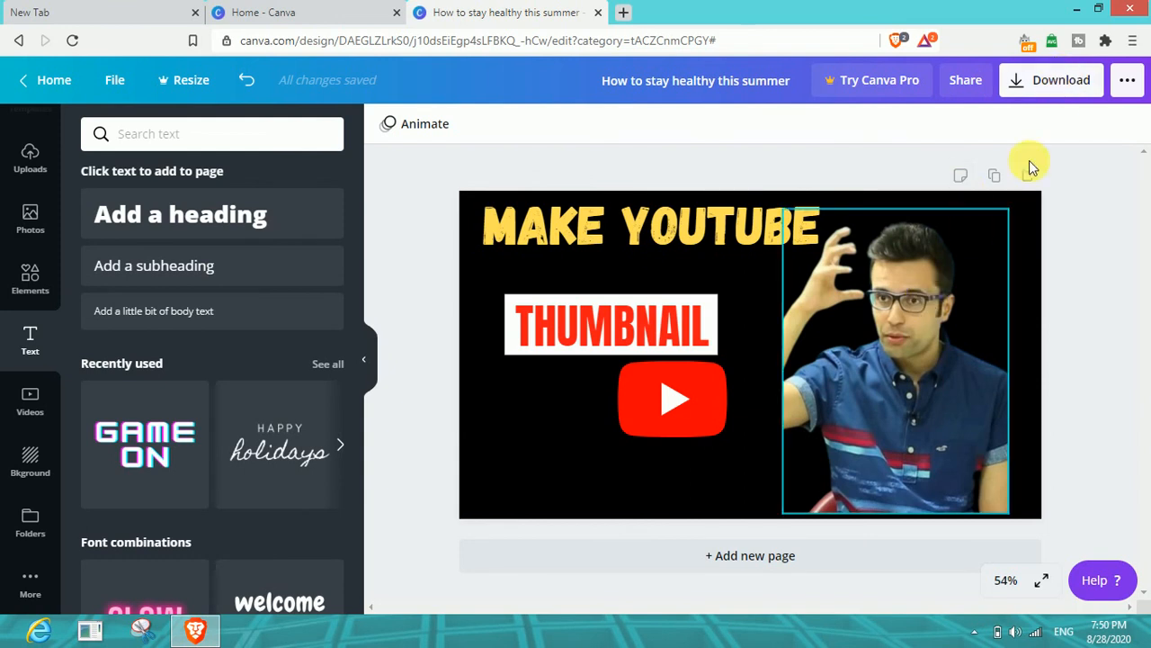
- Download the finished thumbnail as a PNG at 1280 x 720 px
click(1044, 83)
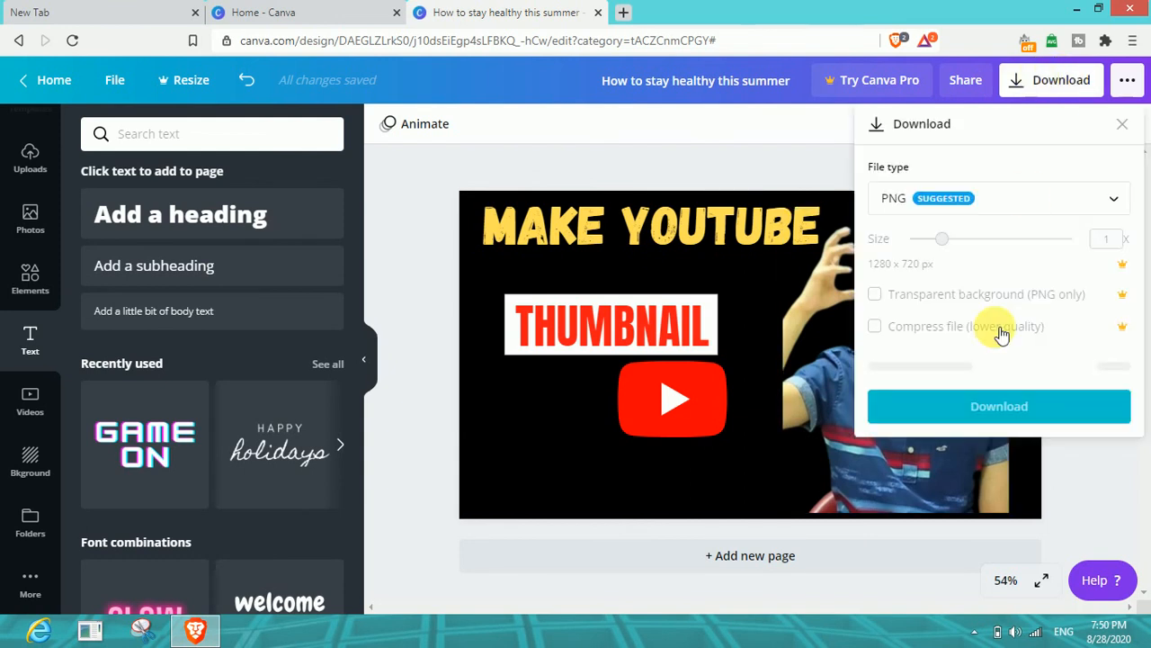
click(952, 411)
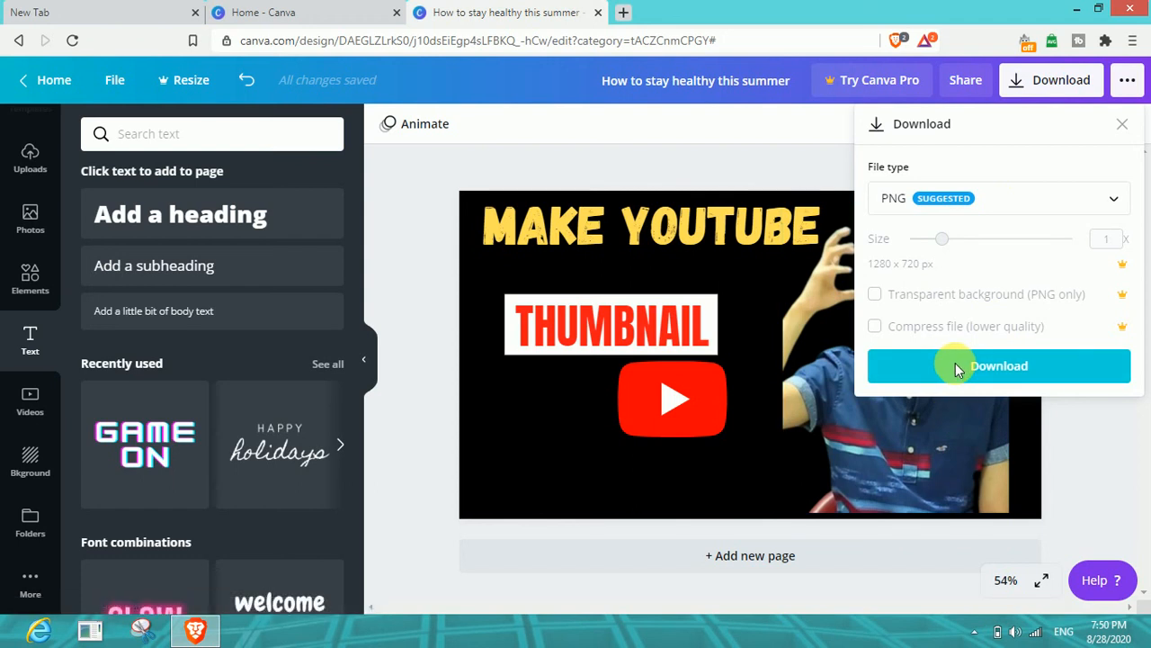
click(958, 367)
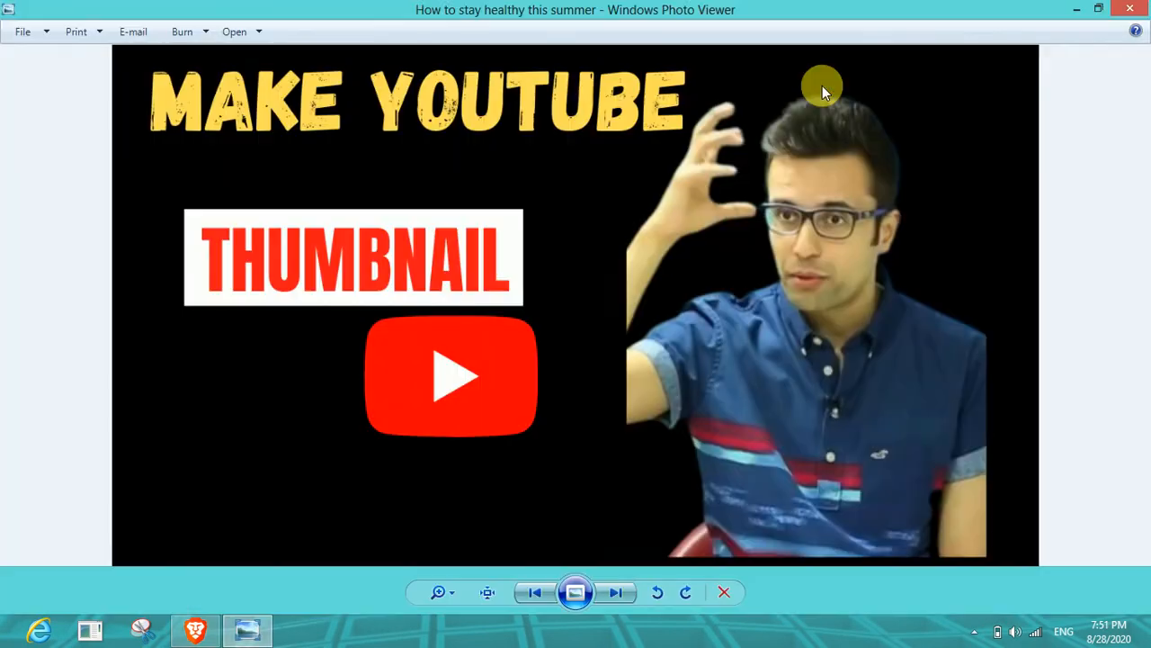
- Inspect the downloaded thumbnail in Windows Photo Viewer, close it and dismiss the Canva Pro trial offer
scroll(694, 244, up, 3)
scroll(699, 249, down, 3)
click(1130, 8)
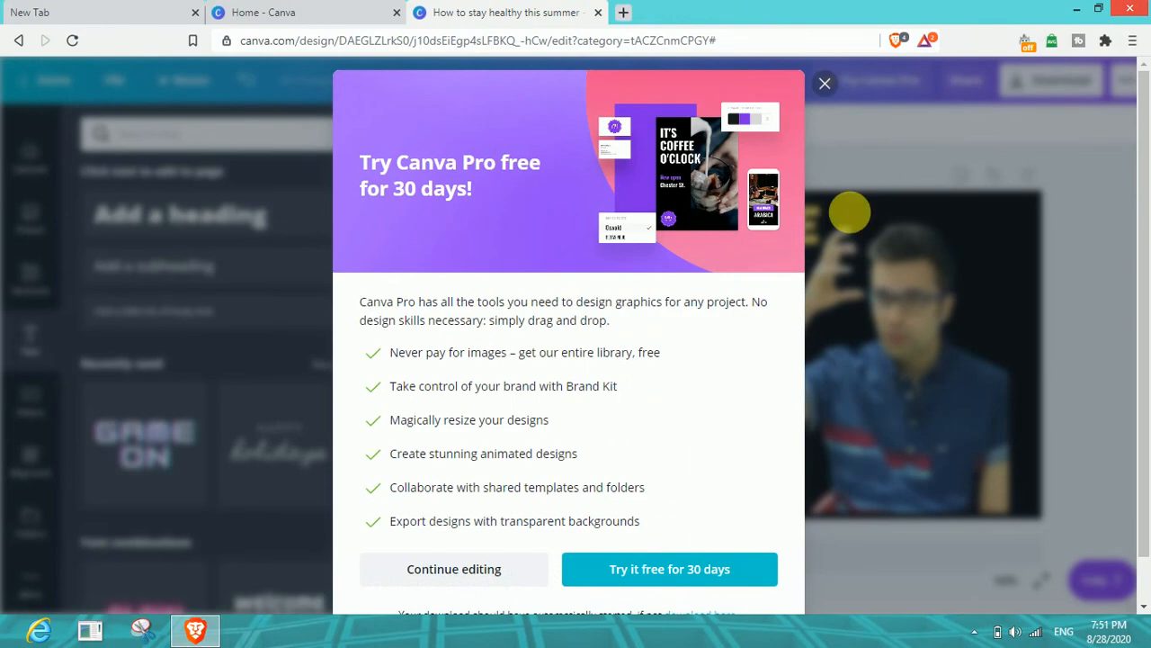
click(825, 84)
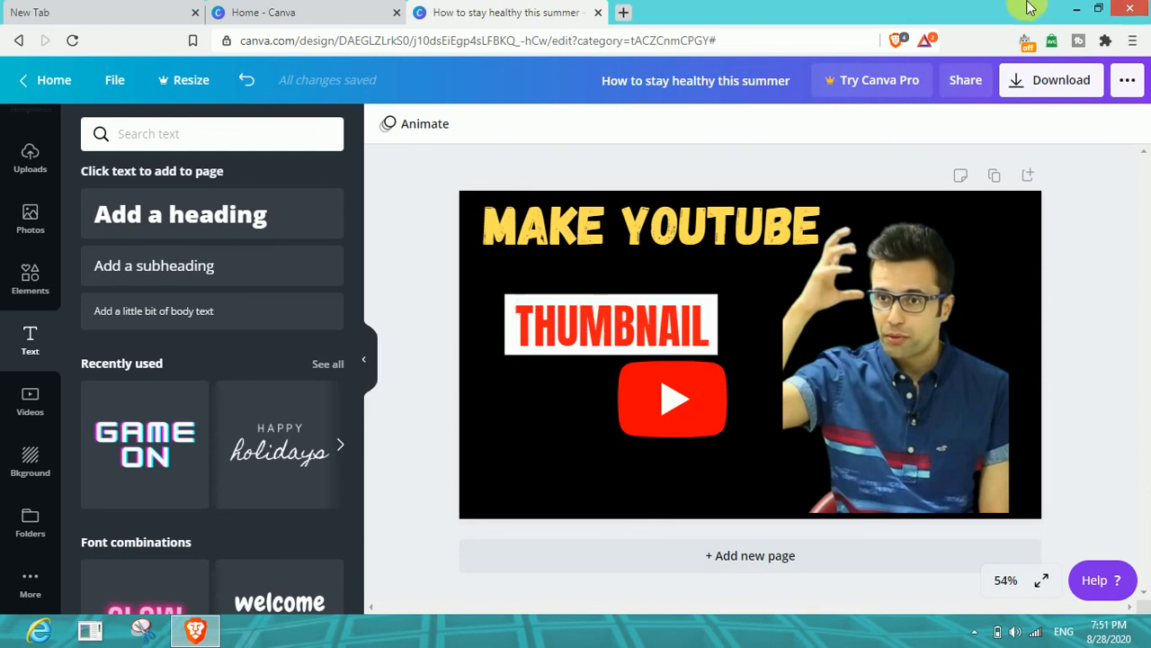
click(1083, 9)
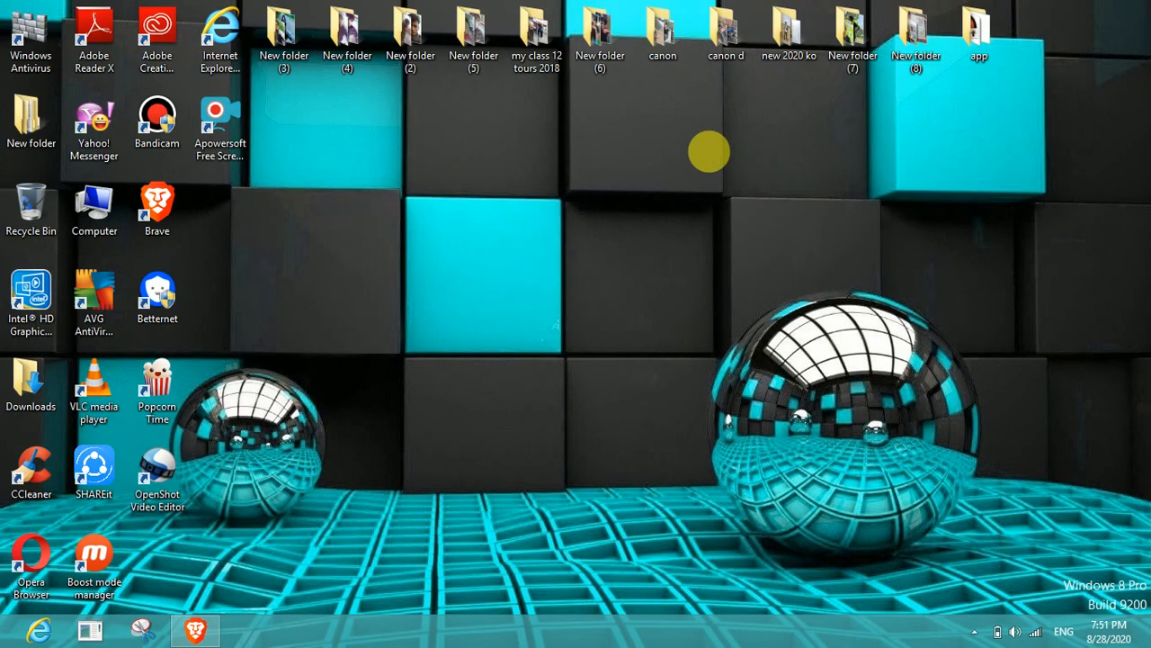
right_click(710, 151)
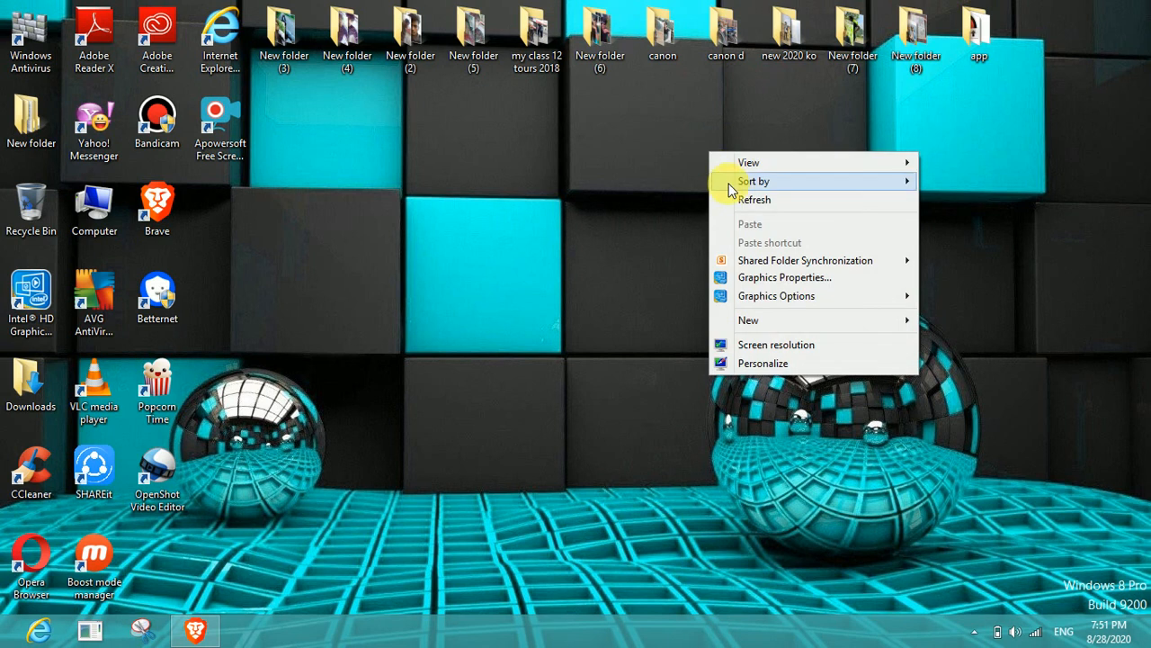
click(736, 193)
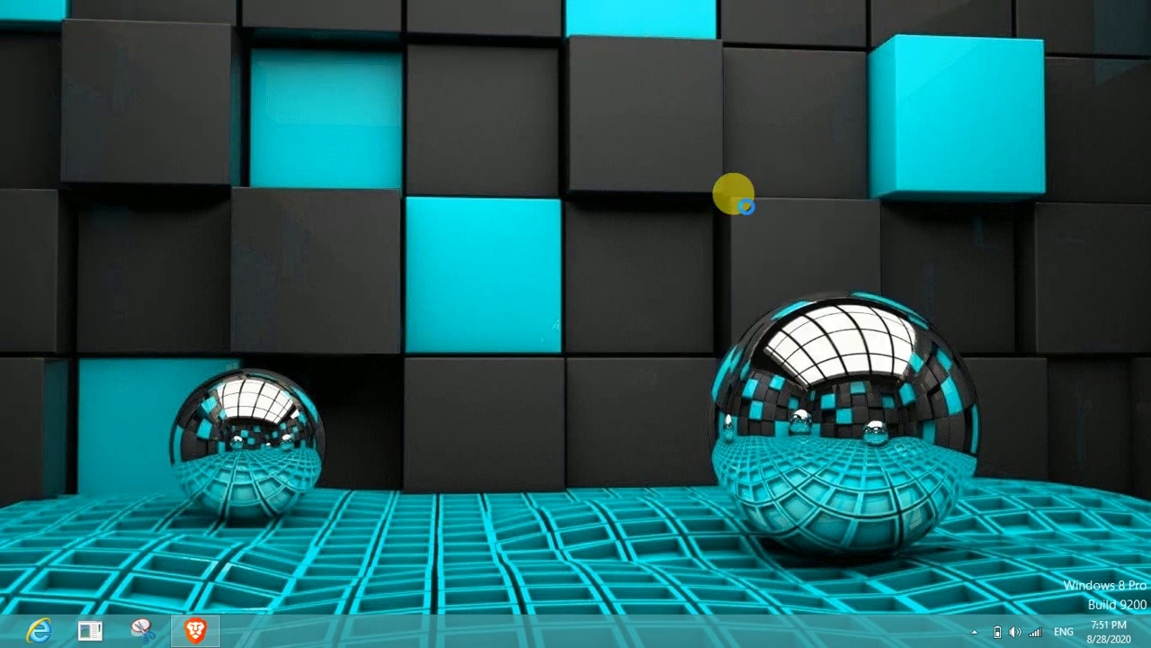
right_click(776, 238)
click(776, 240)
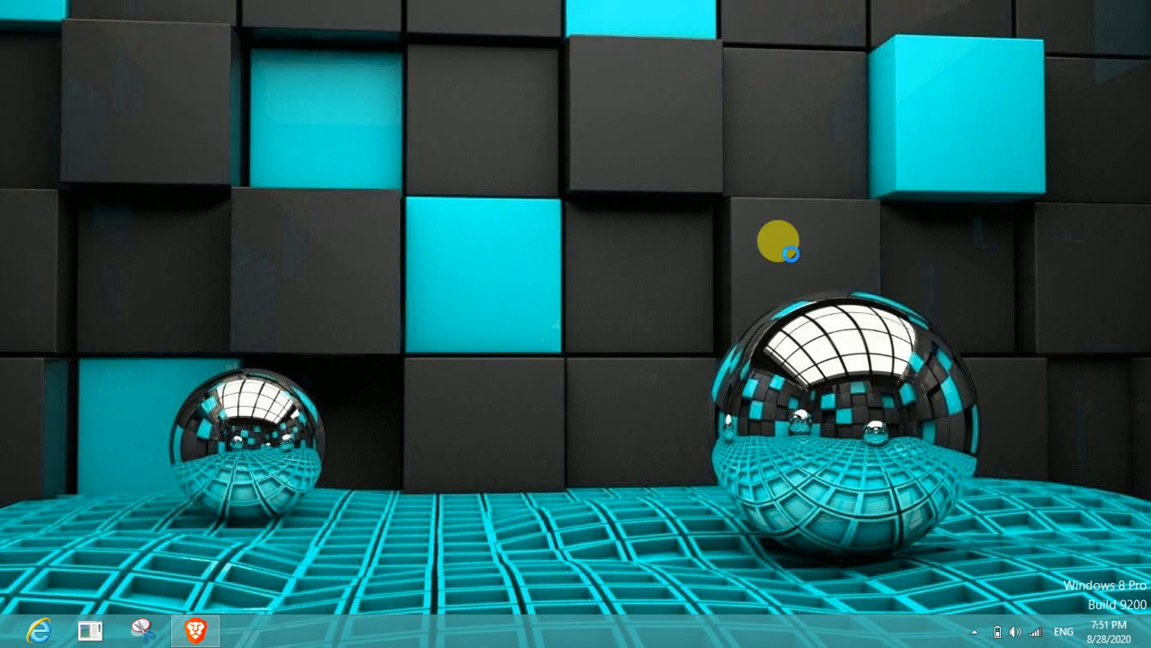
right_click(804, 286)
click(804, 288)
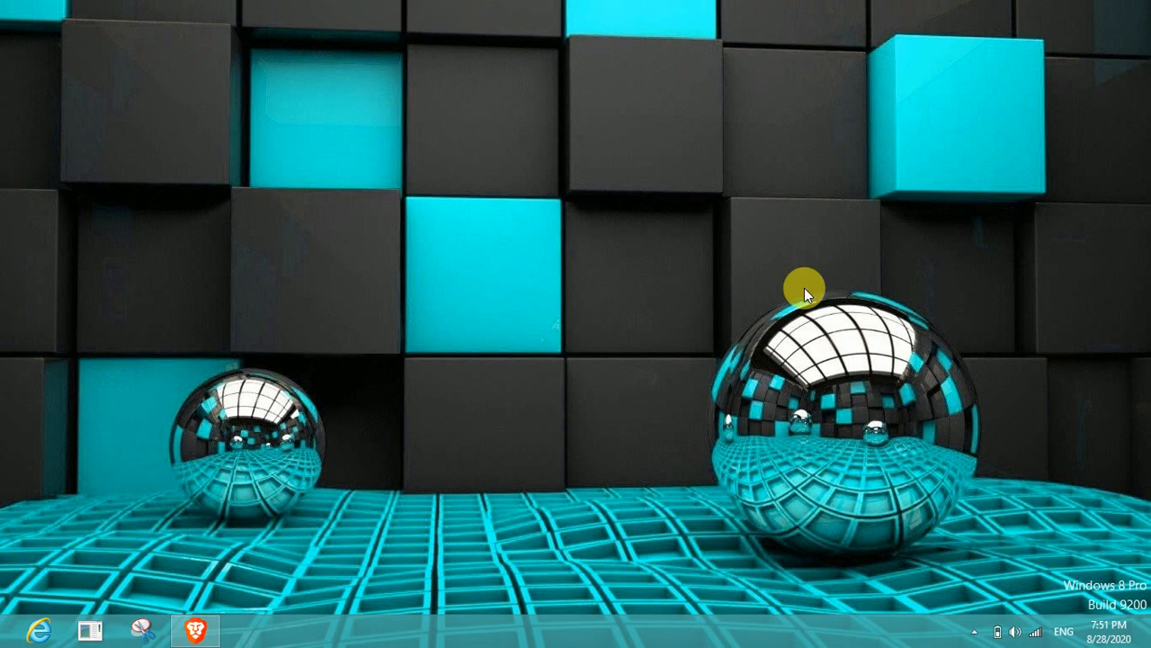
right_click(803, 288)
click(836, 329)
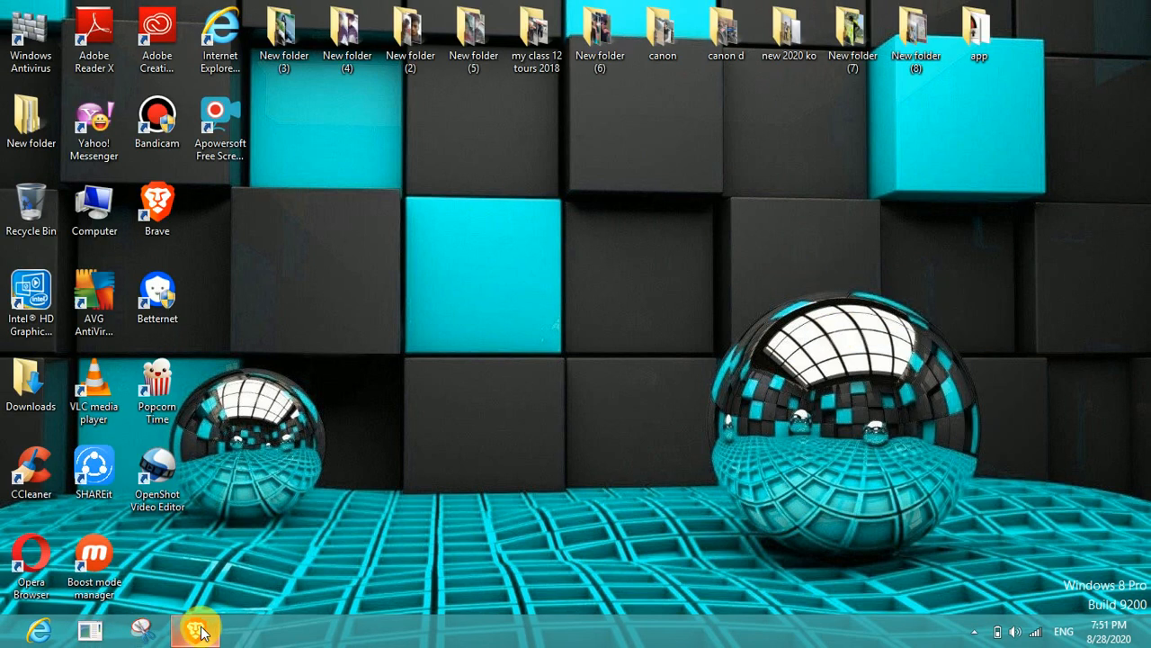